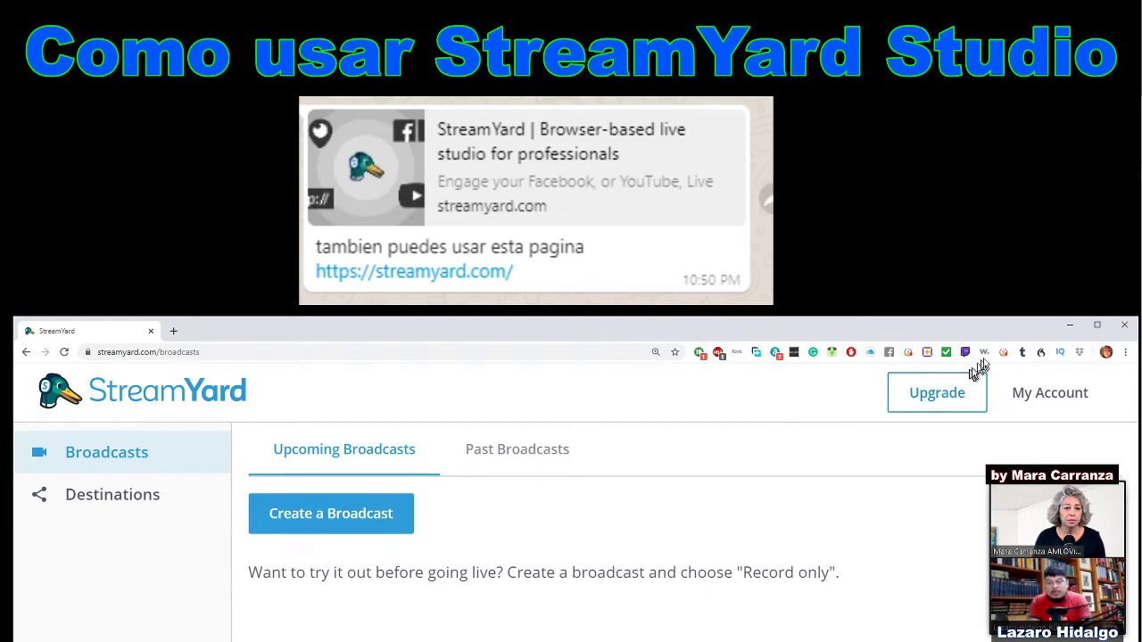
# Reposition and resize the StreamYard browser window so the broadcasts page fits the visible display area.
pyautogui.moveTo(987, 332); pyautogui.dragTo(978, 331)
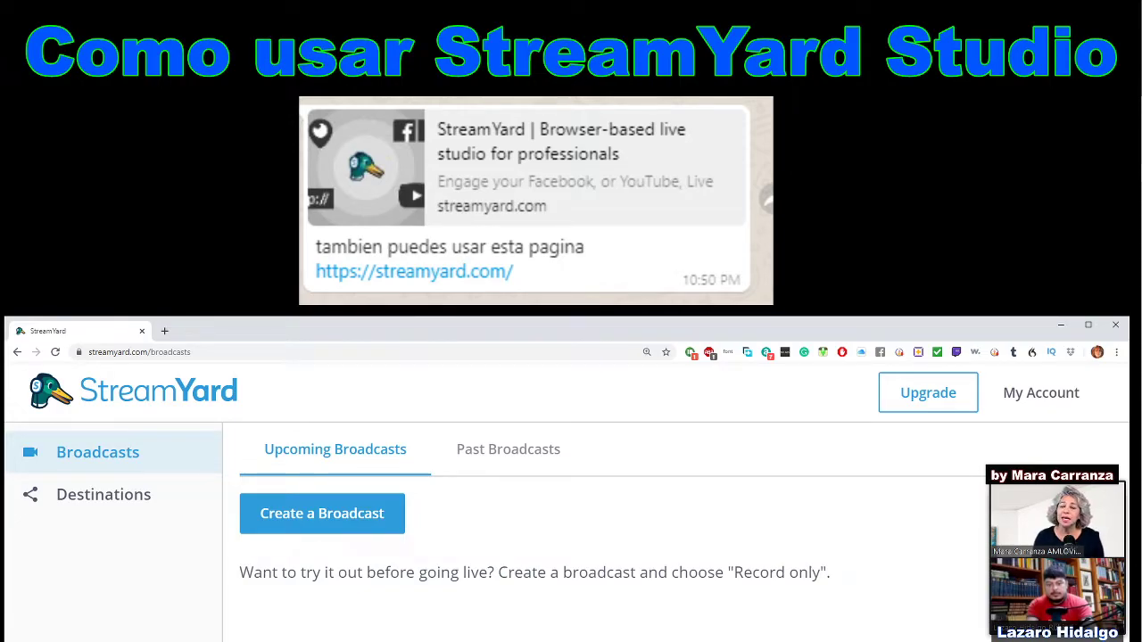
pyautogui.moveTo(864, 337); pyautogui.dragTo(870, 72)
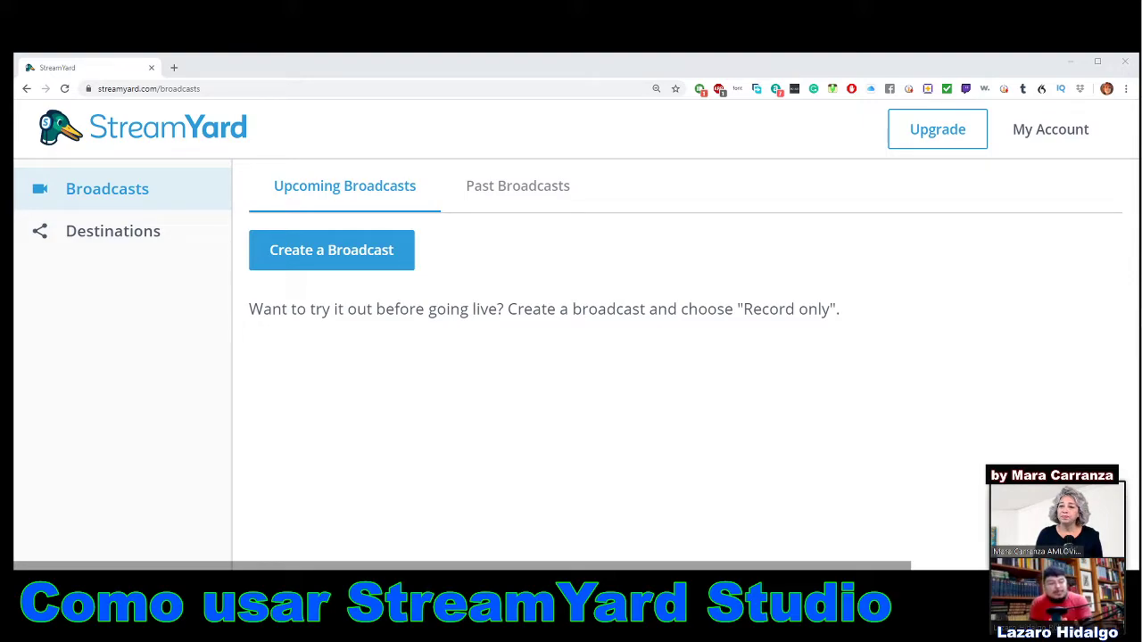
pyautogui.moveTo(599, 72); pyautogui.dragTo(589, 27)
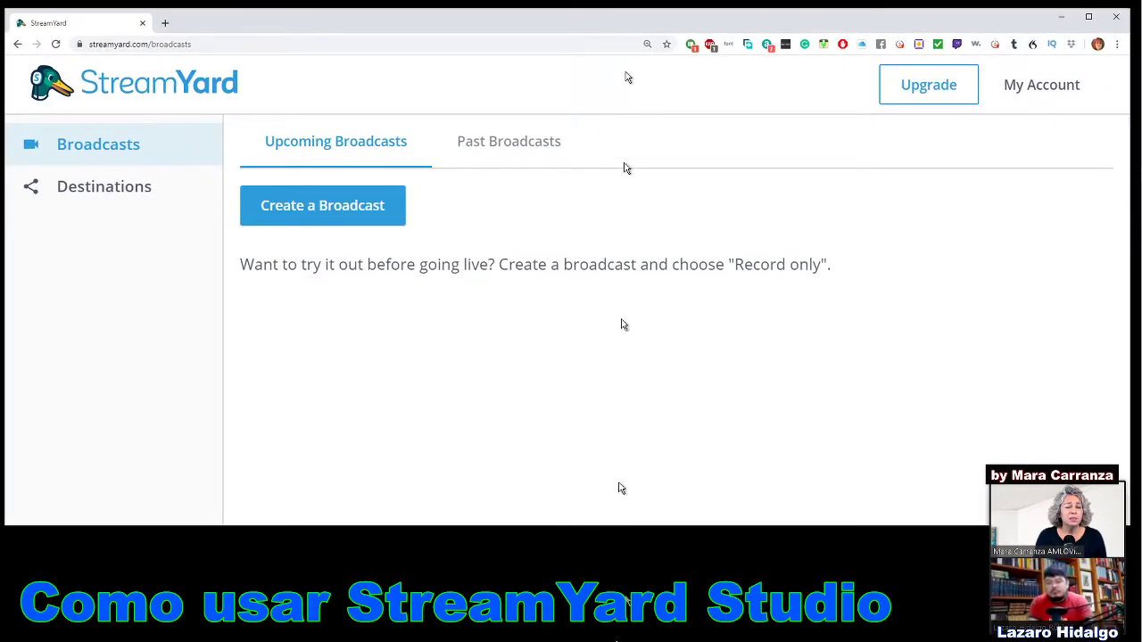
pyautogui.moveTo(569, 526); pyautogui.dragTo(578, 552)
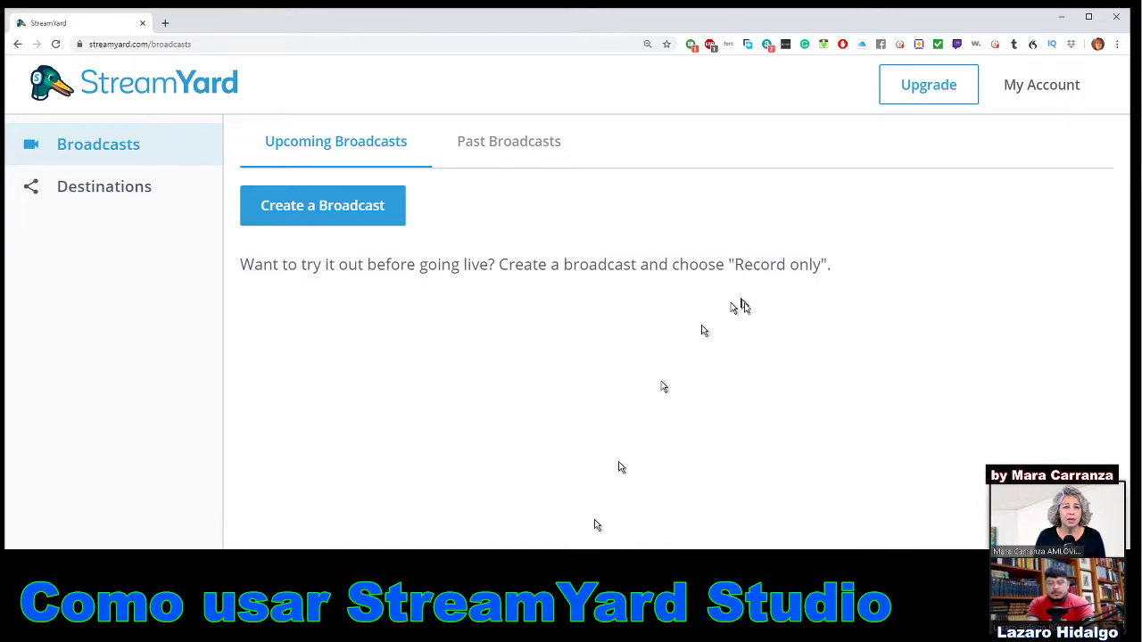
pyautogui.moveTo(1133, 330); pyautogui.dragTo(1140, 330)
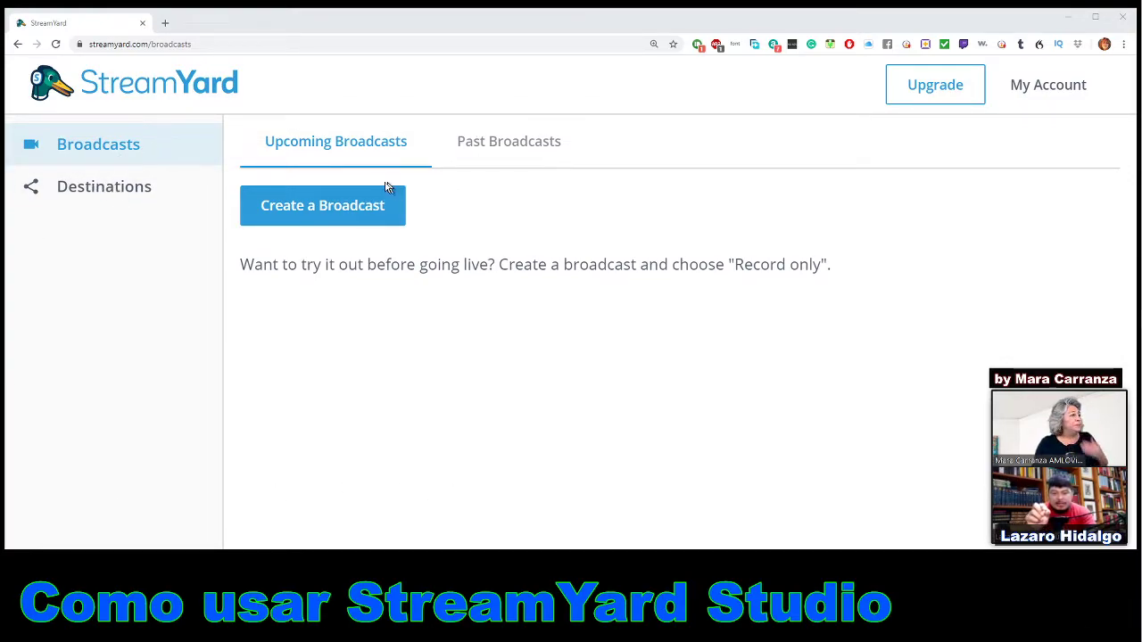
# Start a new broadcast and look through its destination, title, description, privacy and scheduling fields.
pyautogui.click(318, 208)
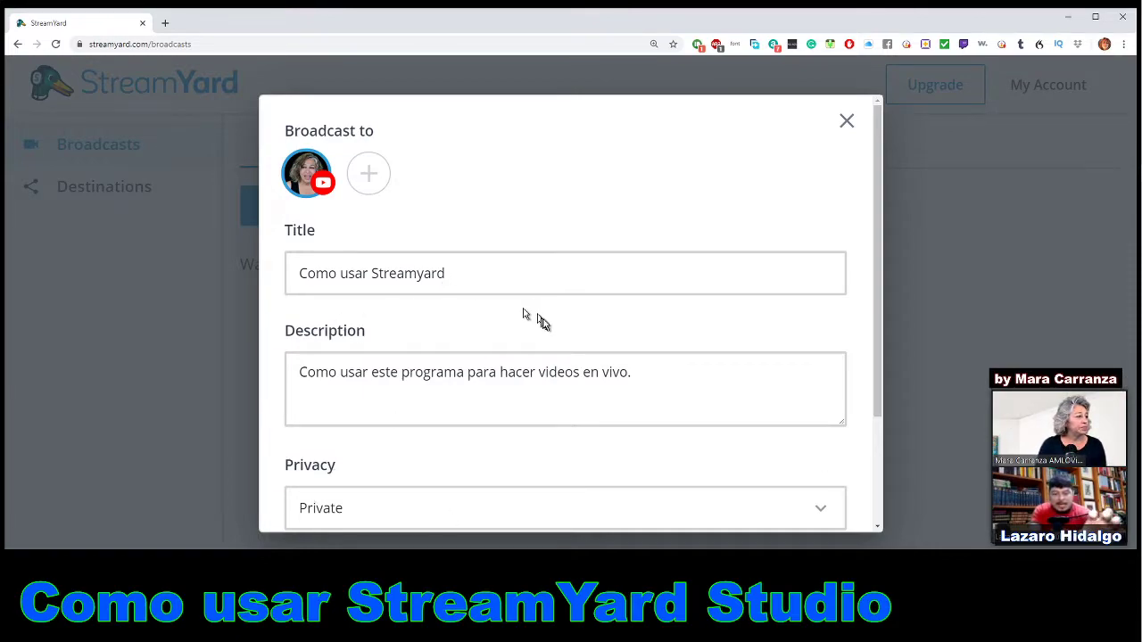
pyautogui.scroll(-1, 547, 327)
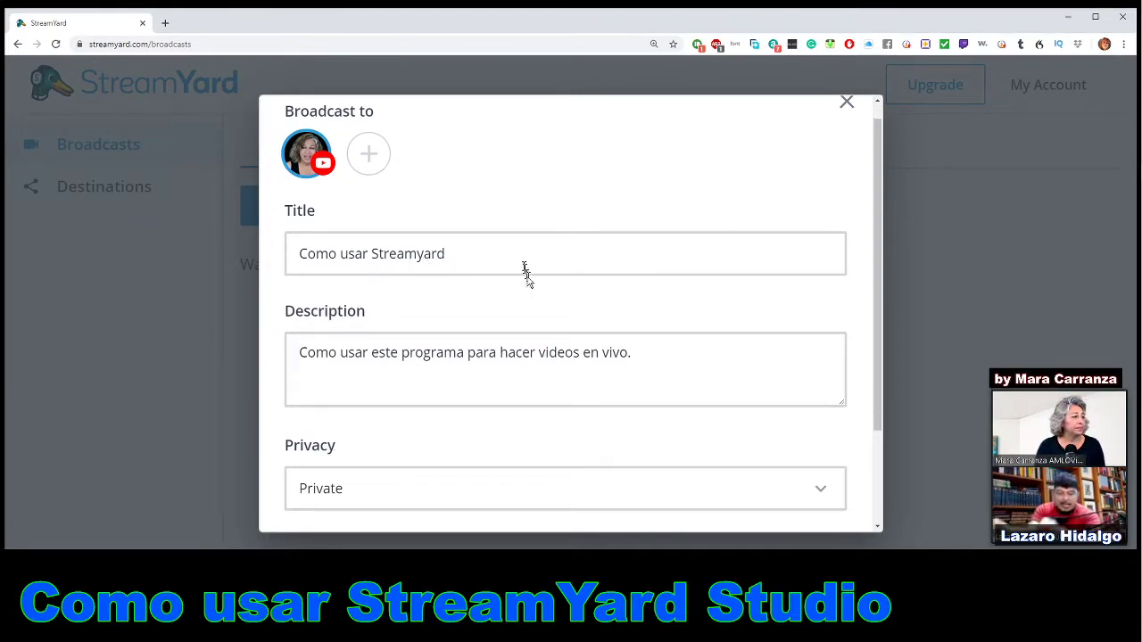
pyautogui.scroll(-1, 523, 259)
pyautogui.scroll(-1, 523, 273)
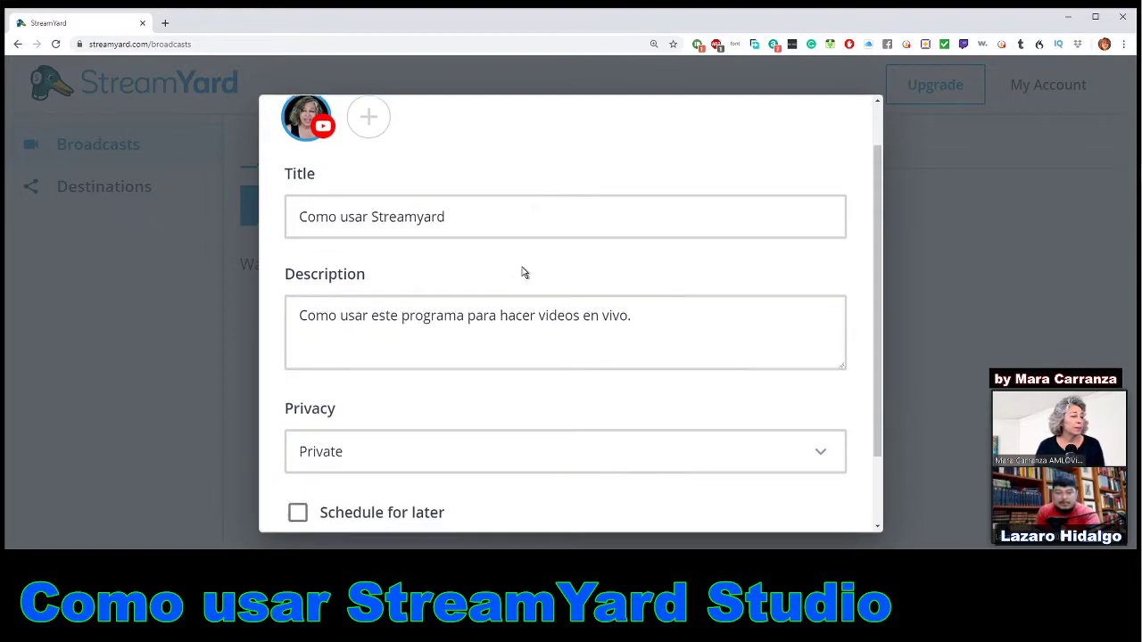
pyautogui.scroll(-1, 474, 232)
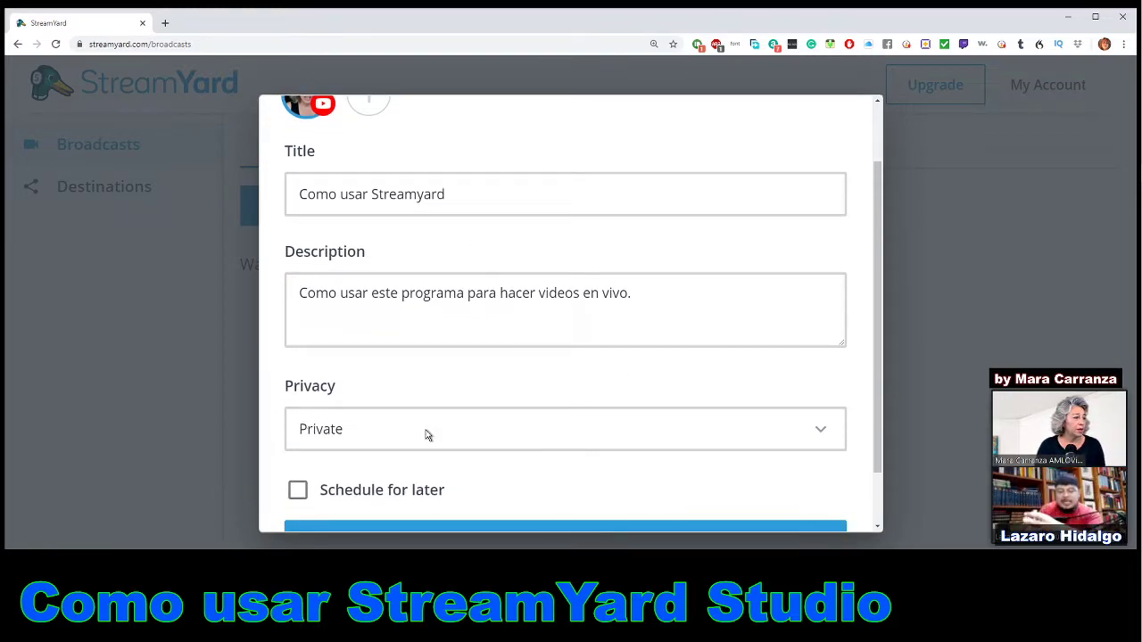
pyautogui.scroll(-3, 607, 406)
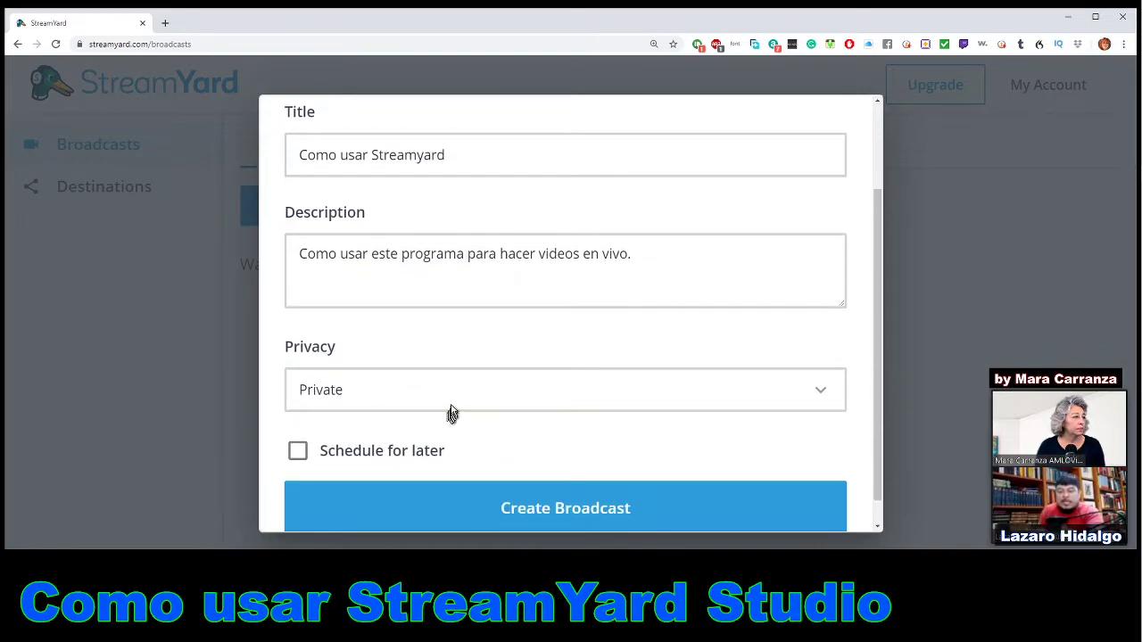
pyautogui.scroll(5, 450, 409)
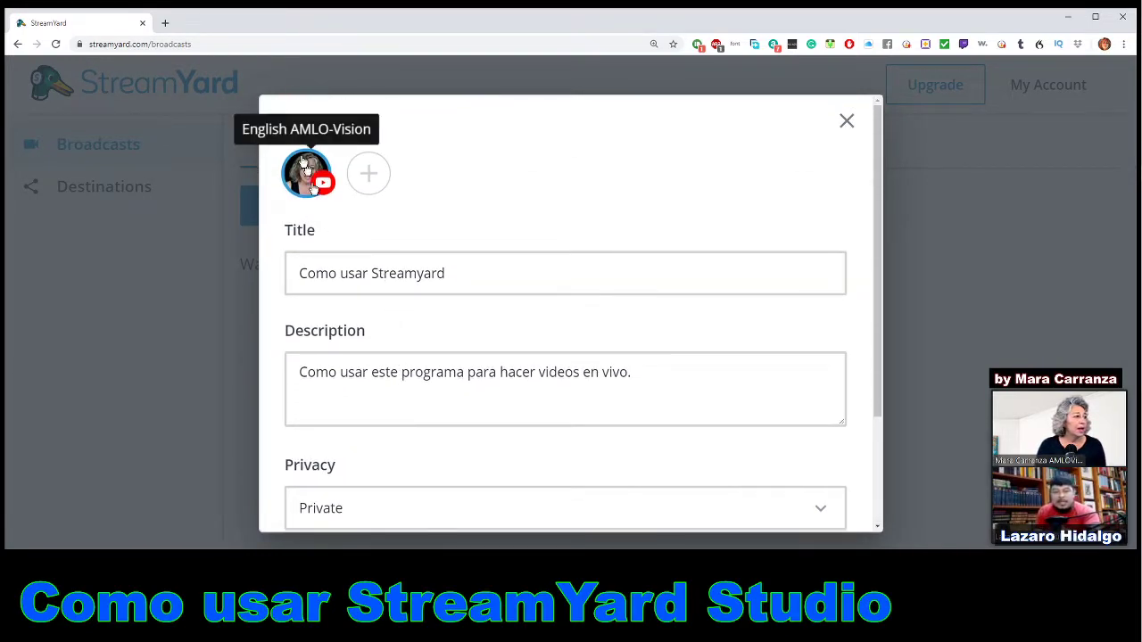
# Connect a Facebook profile as a broadcast destination with posts visible to Friends, and dismiss the multistreaming upgrade offer.
pyautogui.click(370, 175)
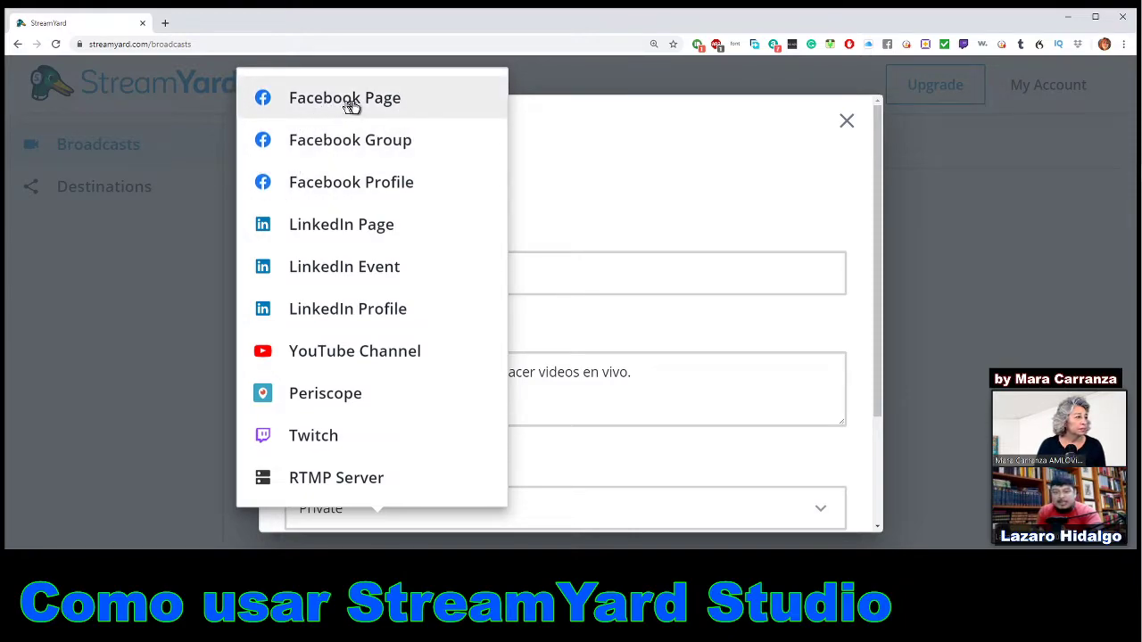
pyautogui.click(375, 181)
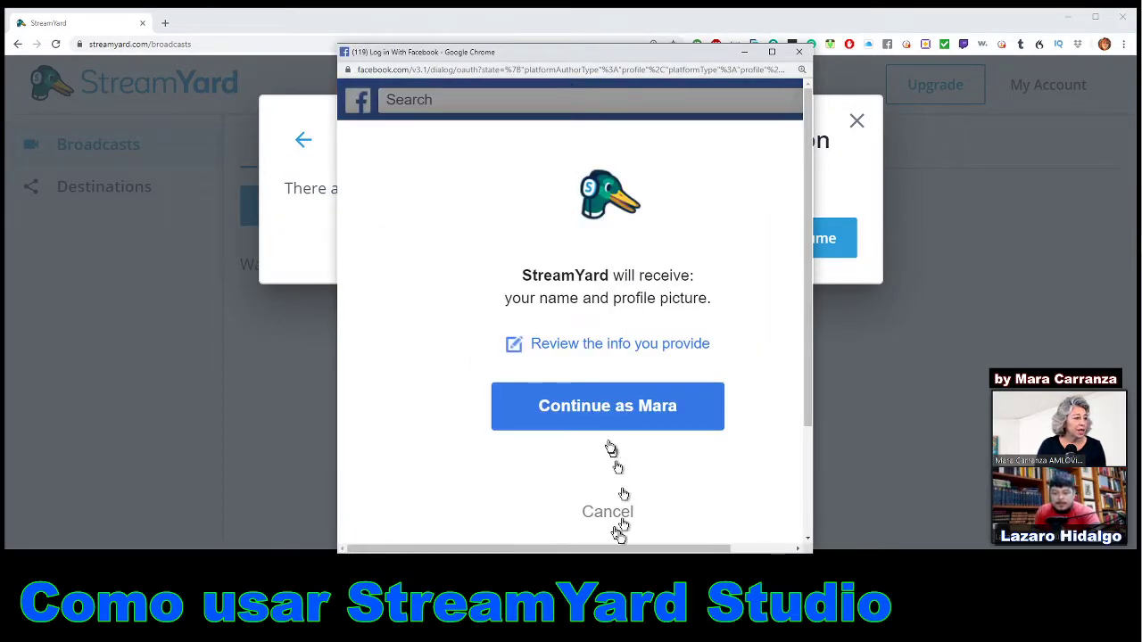
pyautogui.click(601, 421)
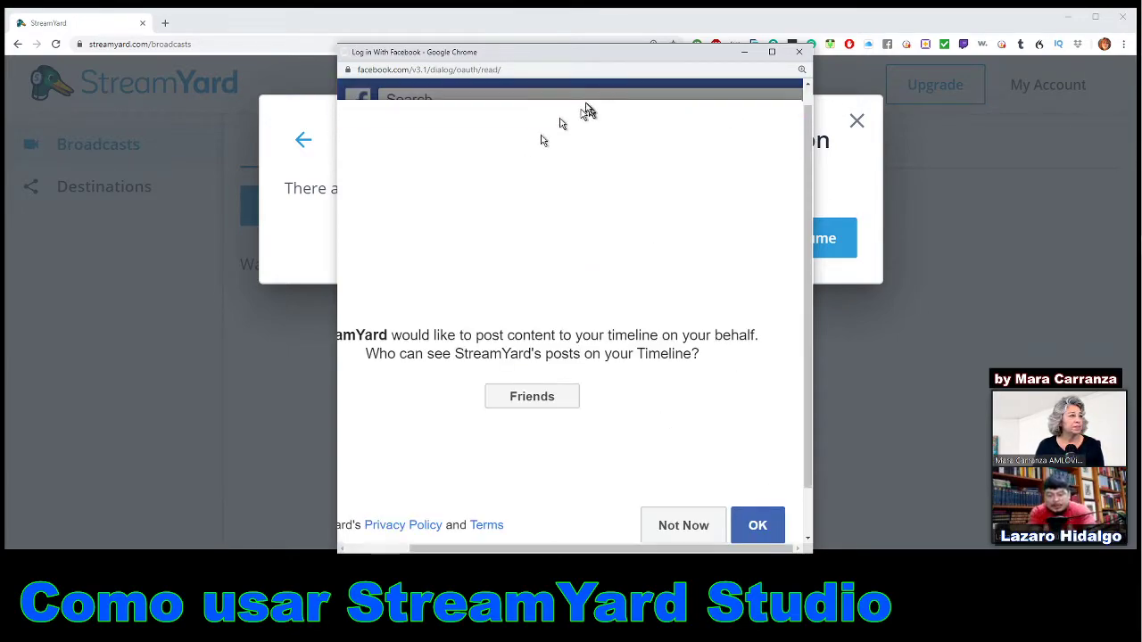
pyautogui.click(758, 528)
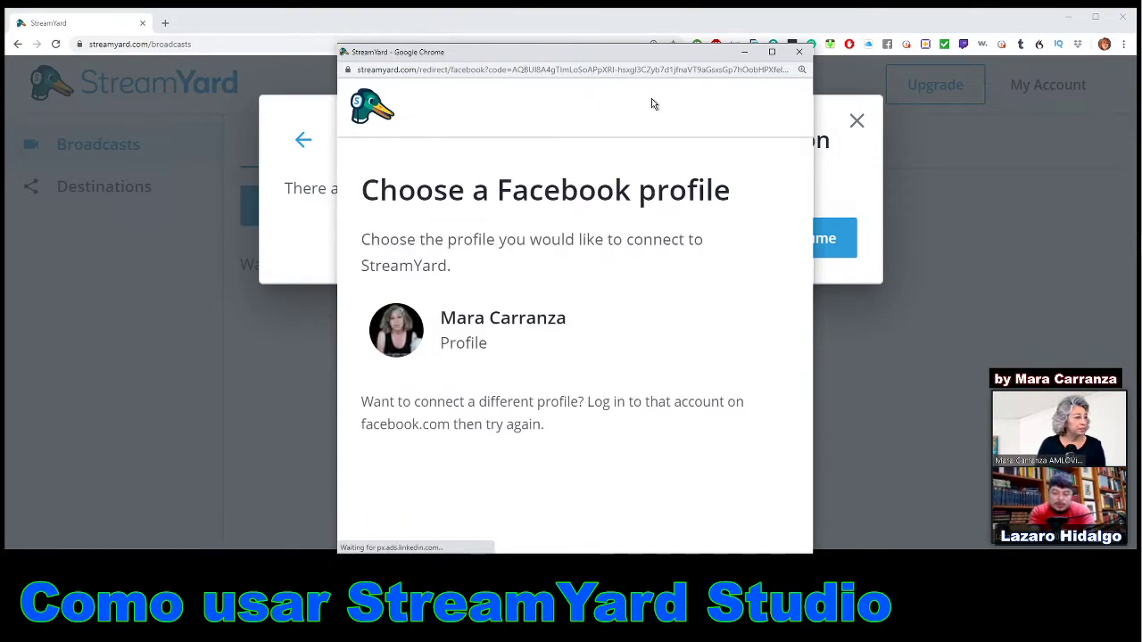
pyautogui.click(493, 344)
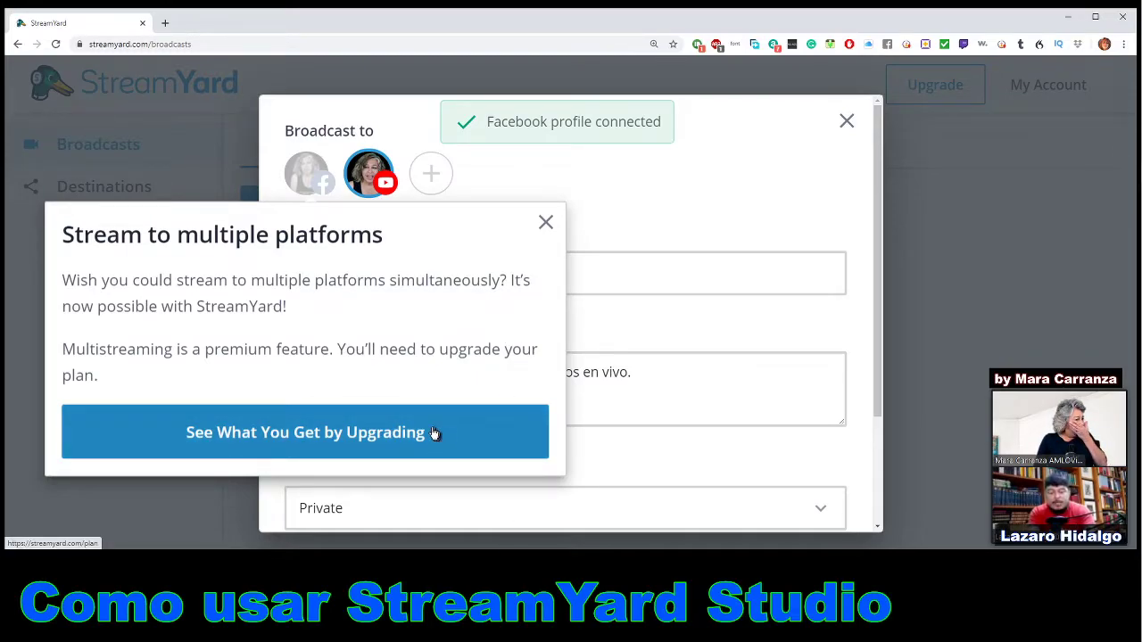
pyautogui.click(547, 223)
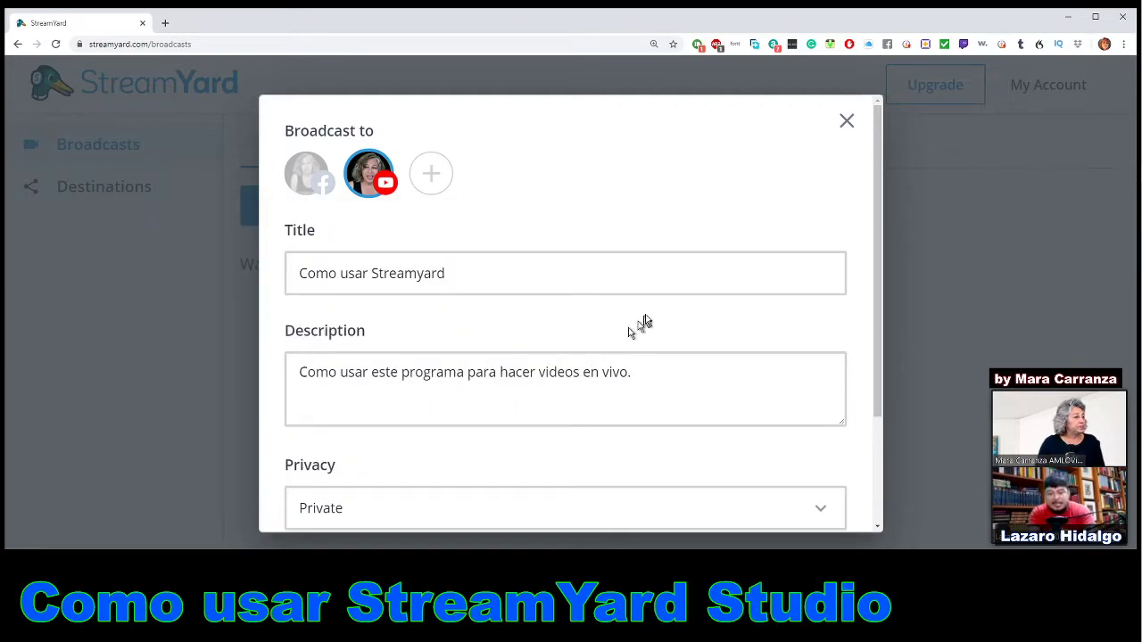
# Review the new broadcast's destinations, title, description, privacy and Schedule for later option.
pyautogui.scroll(-1, 477, 470)
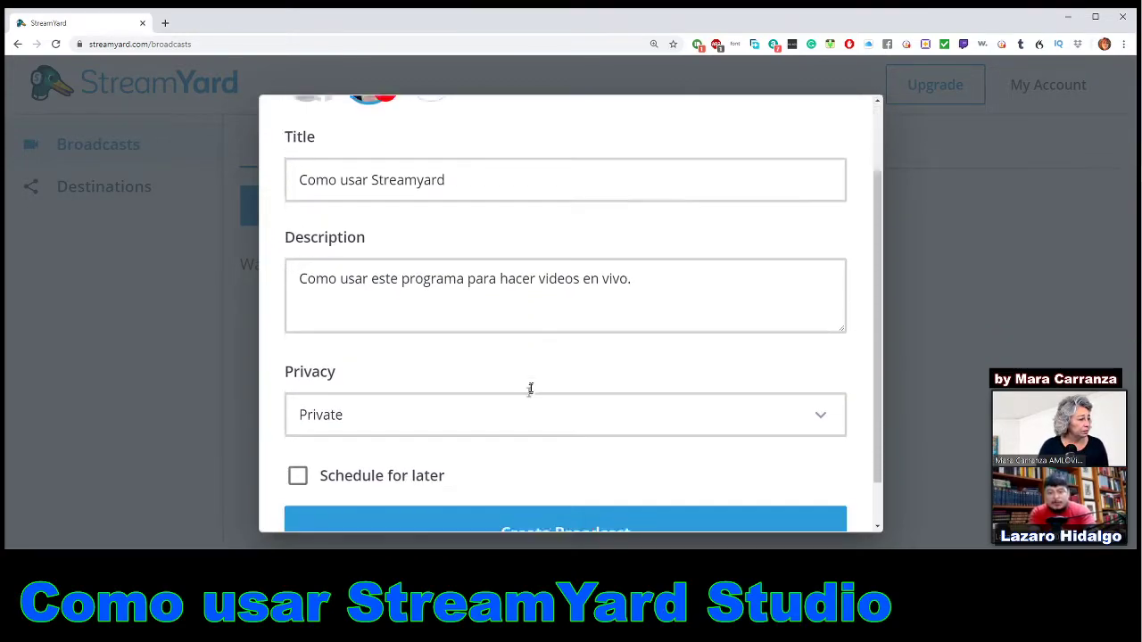
pyautogui.scroll(-1, 525, 402)
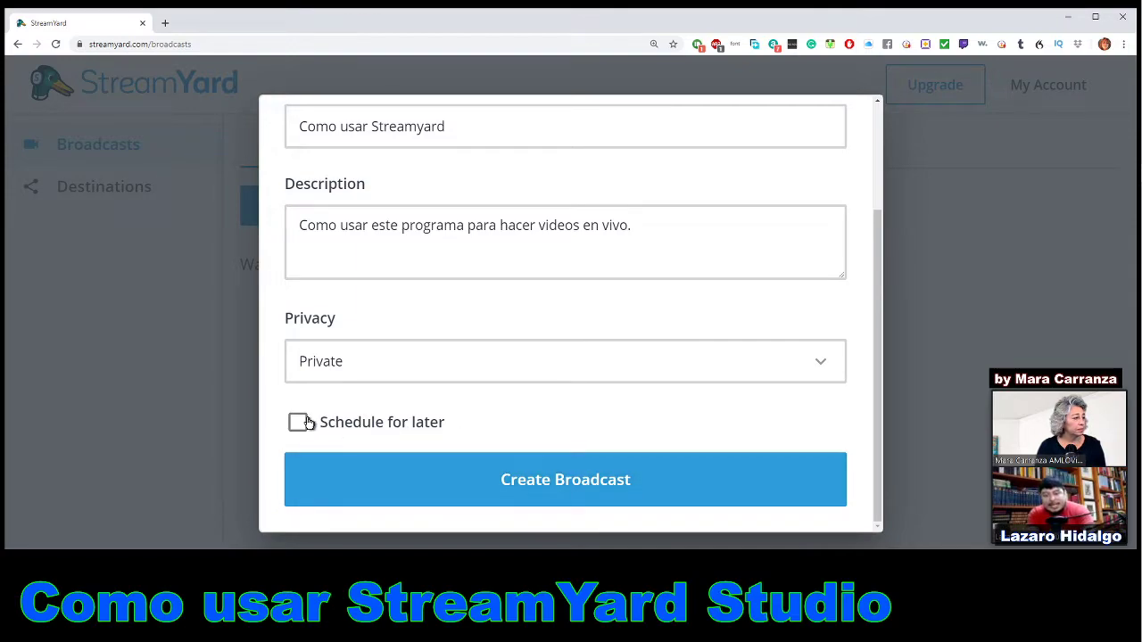
pyautogui.scroll(1, 643, 412)
pyautogui.scroll(2, 646, 411)
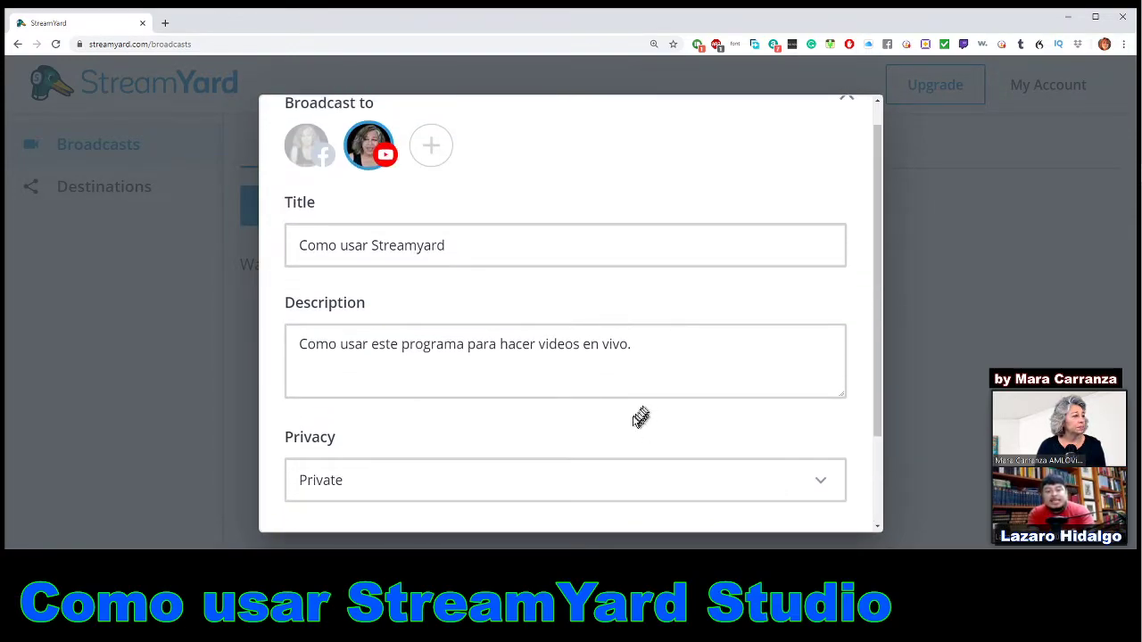
pyautogui.scroll(-3, 636, 422)
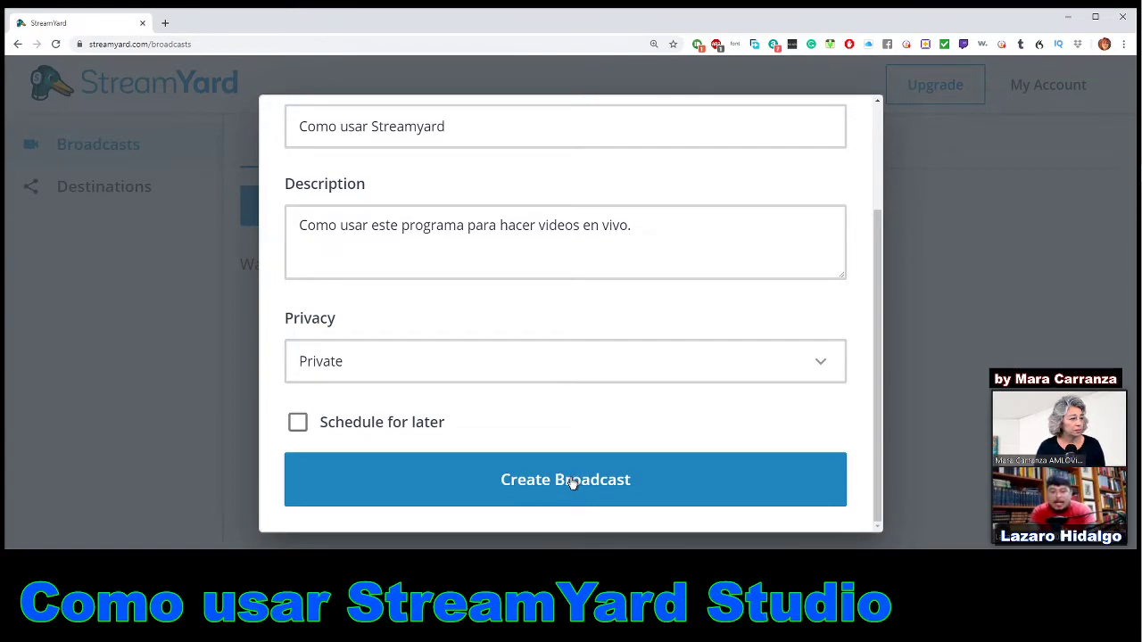
pyautogui.scroll(1, 698, 201)
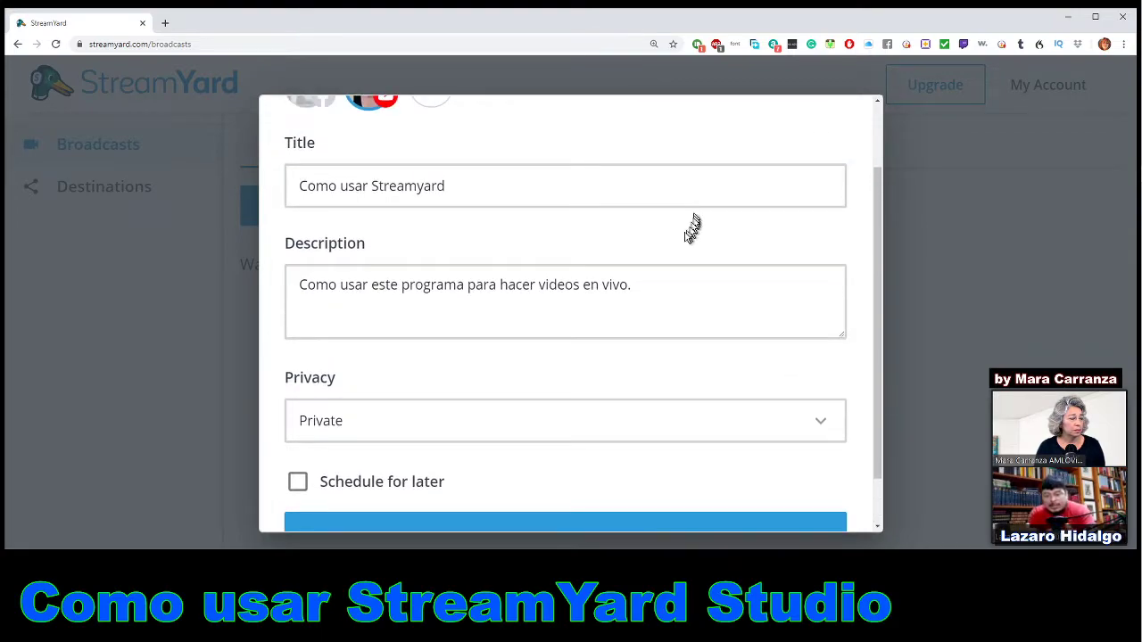
pyautogui.scroll(2, 694, 227)
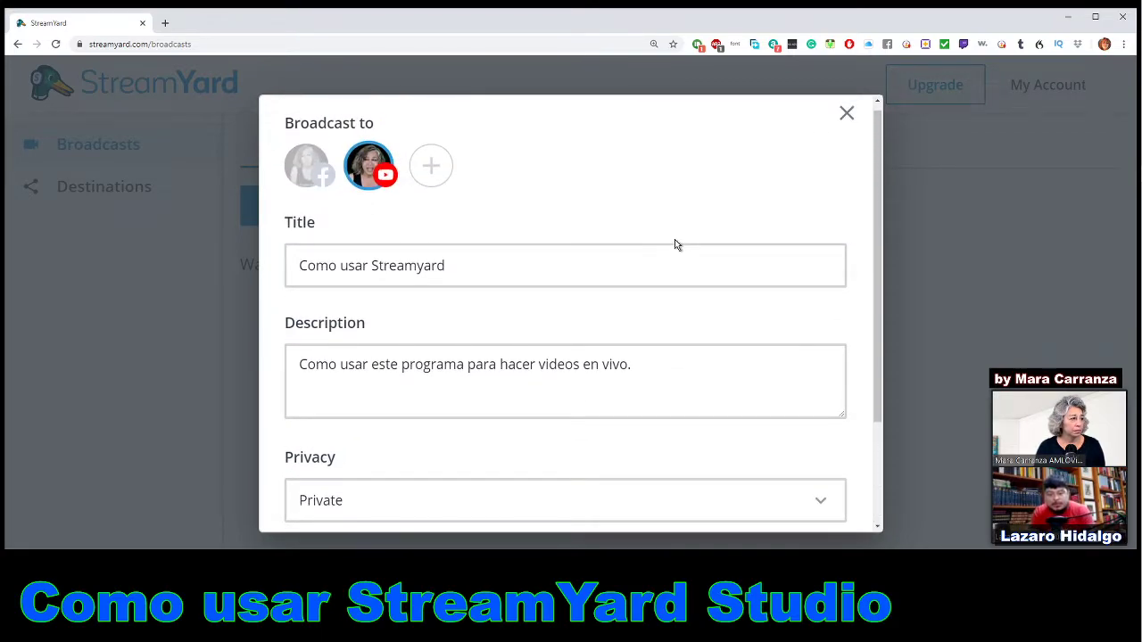
pyautogui.scroll(-1, 675, 242)
pyautogui.scroll(-1, 676, 246)
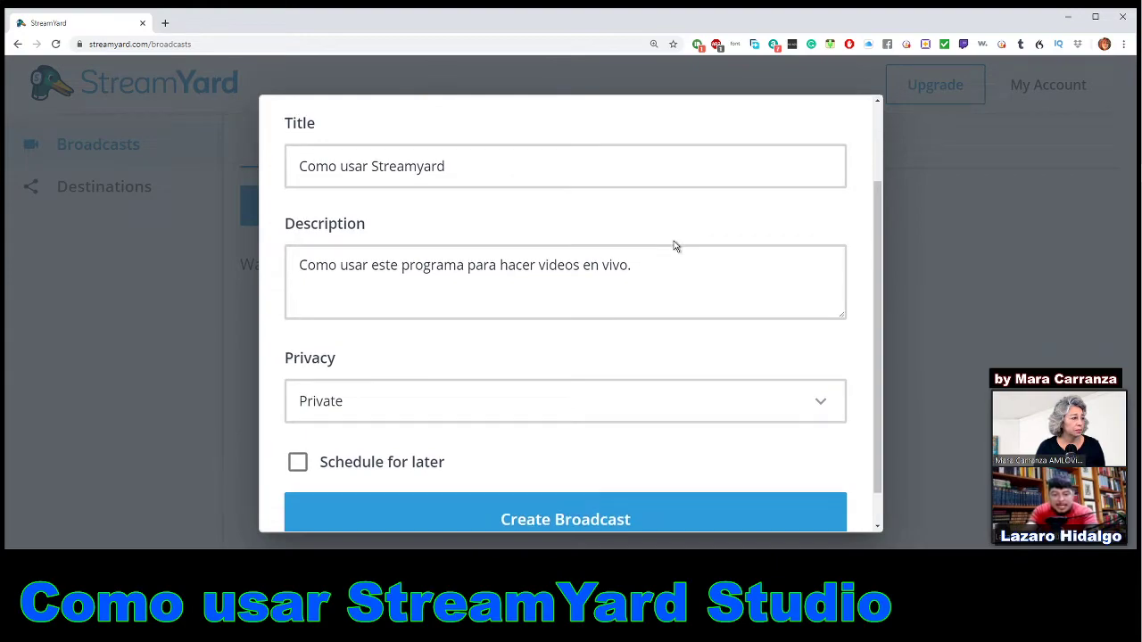
pyautogui.scroll(-1, 675, 247)
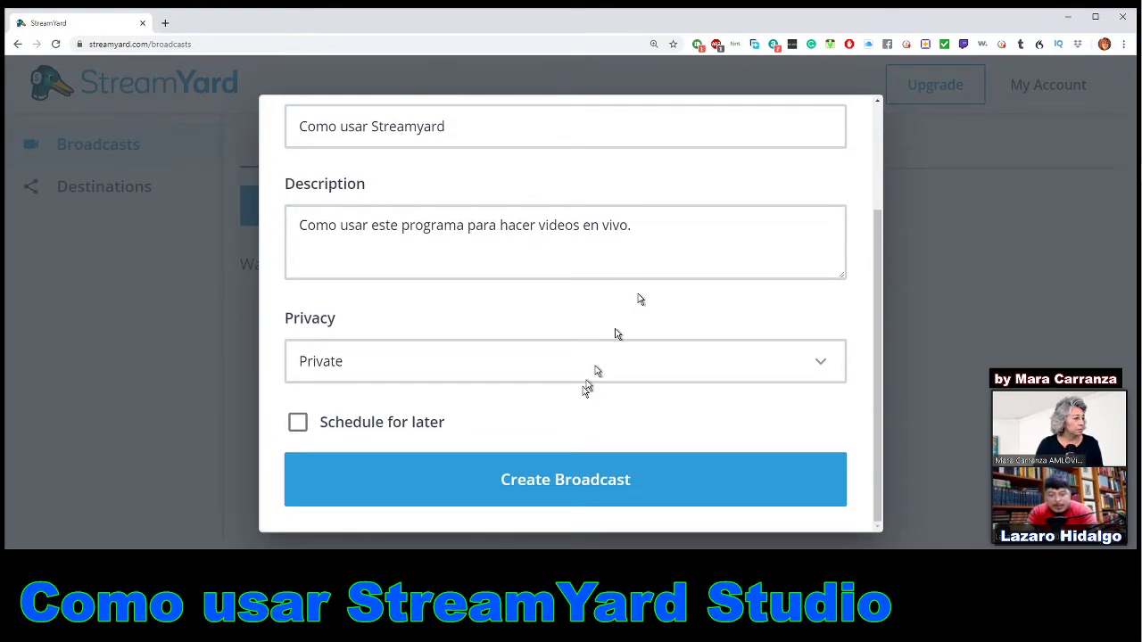
# Set the broadcast's privacy to Public and create the "Como usar Streamyard" broadcast.
pyautogui.click(817, 370)
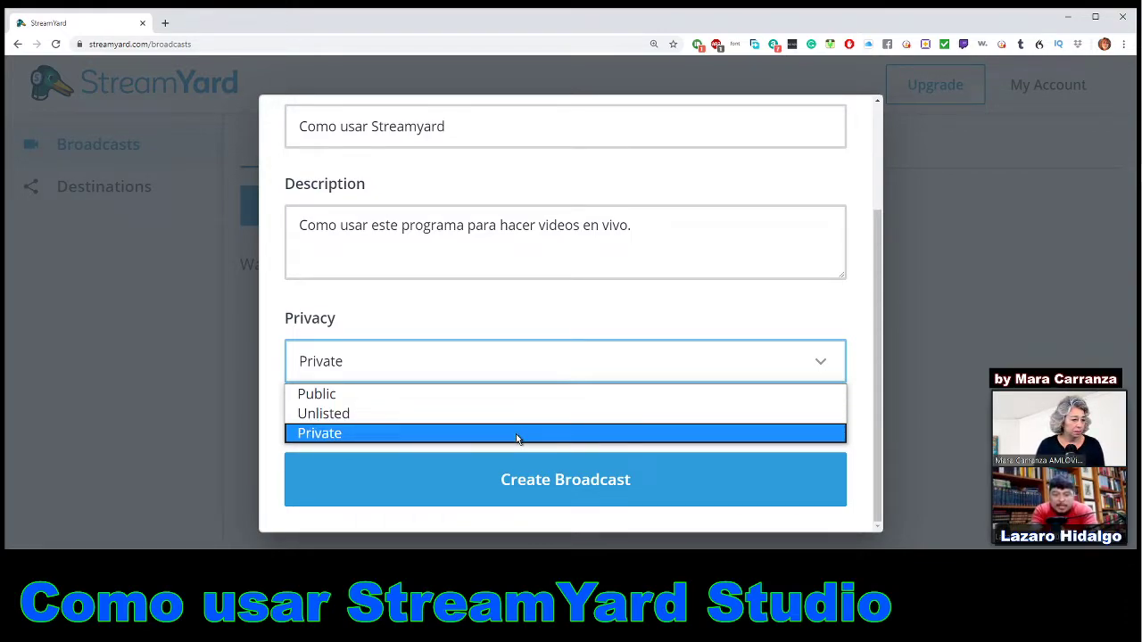
pyautogui.click(530, 399)
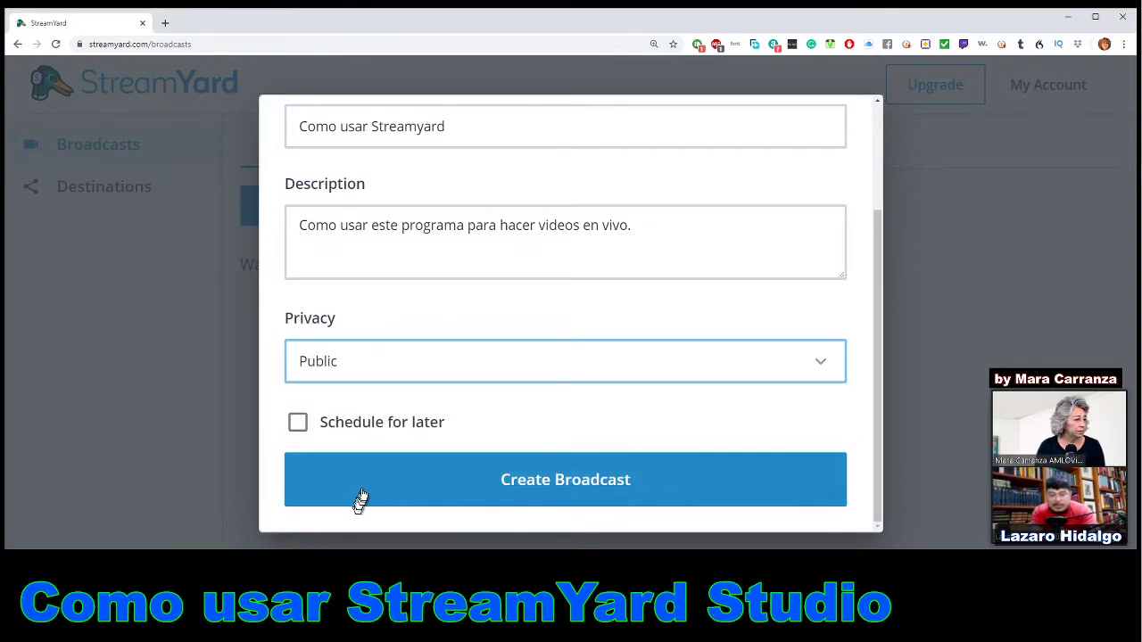
pyautogui.click(543, 477)
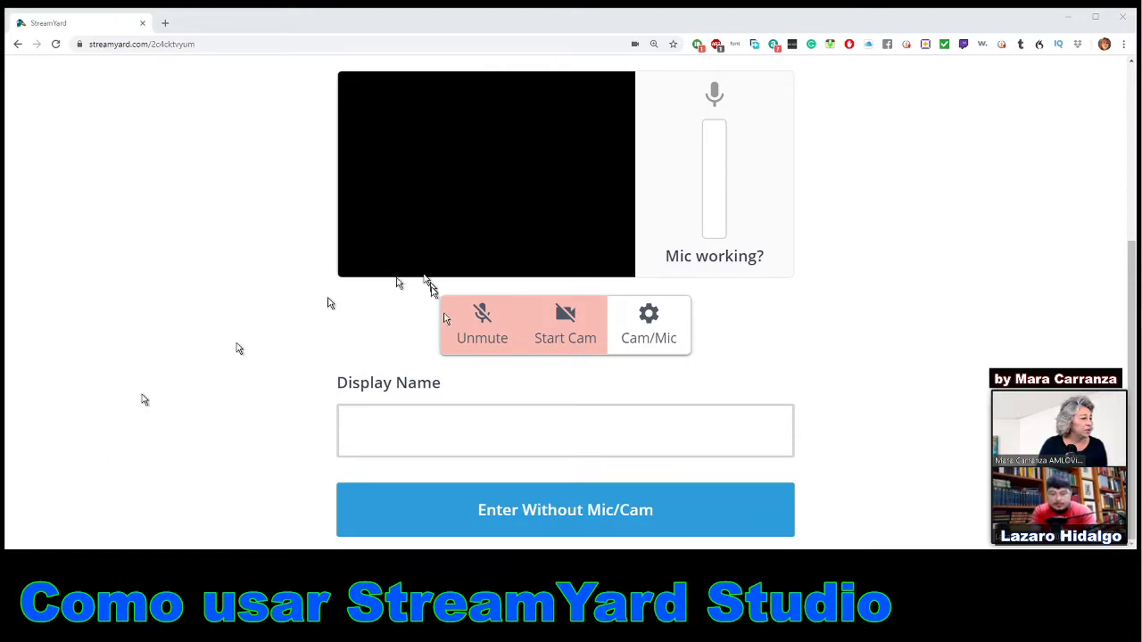
# In the camera settings, select the second c922 Pro Stream Webcam (046d:085c) entry and check the camera resolution option.
pyautogui.click(636, 332)
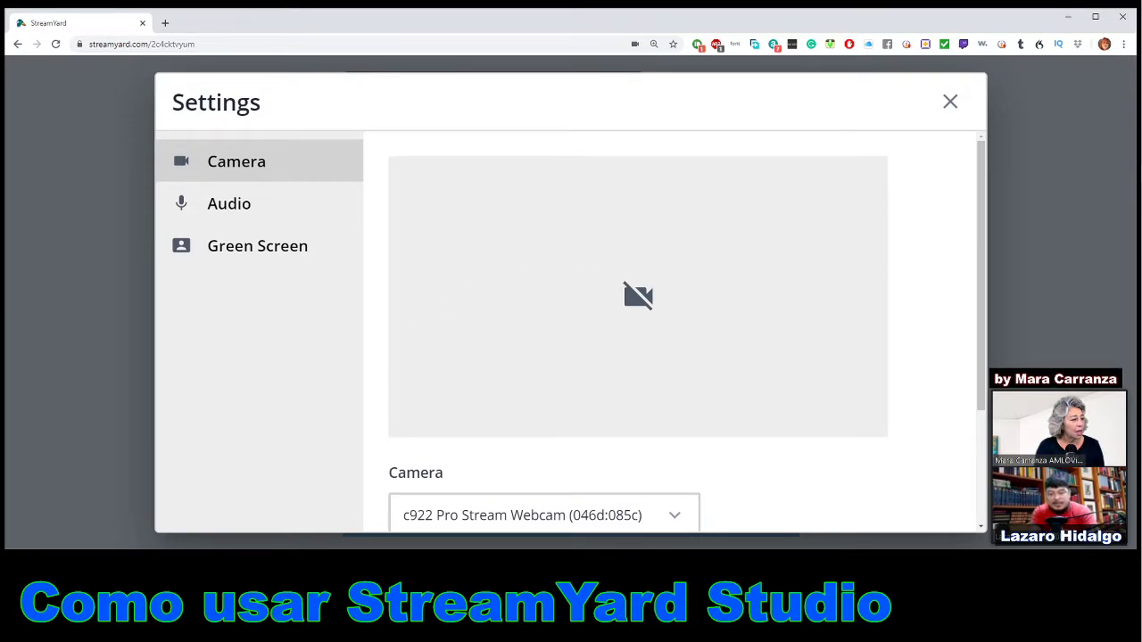
pyautogui.click(564, 517)
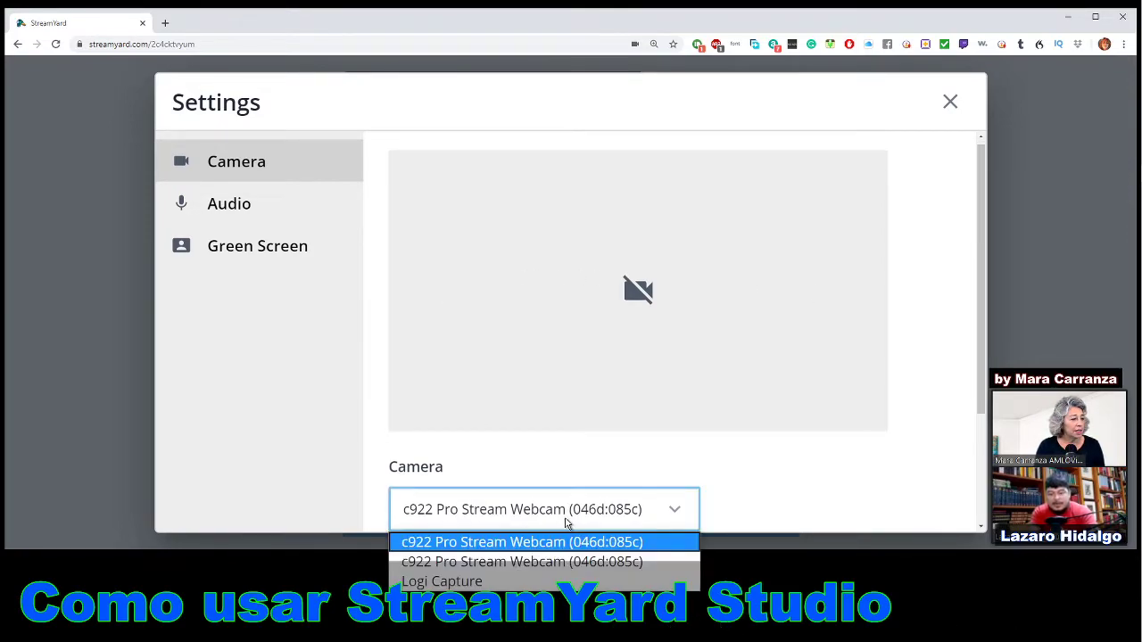
pyautogui.click(550, 510)
pyautogui.click(550, 510)
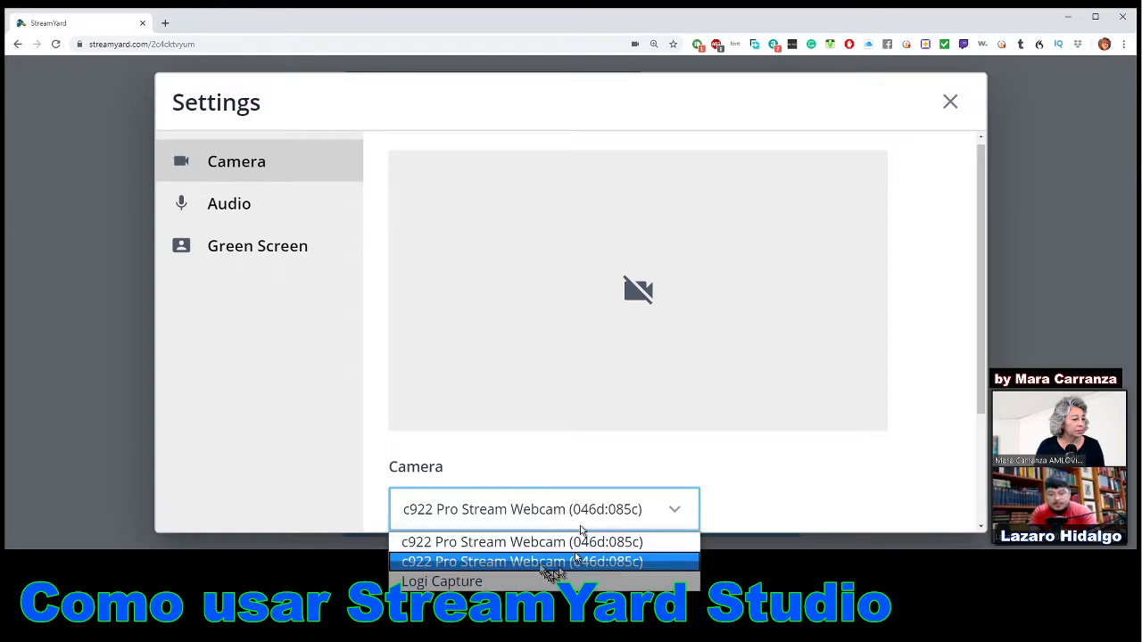
pyautogui.click(492, 563)
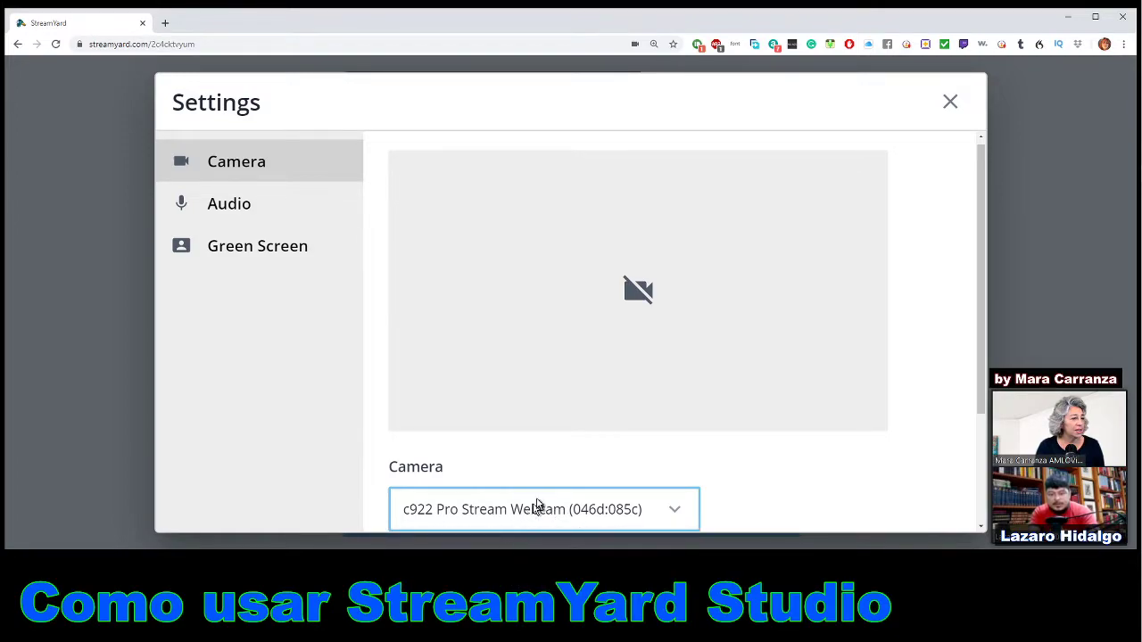
pyautogui.scroll(-1, 708, 395)
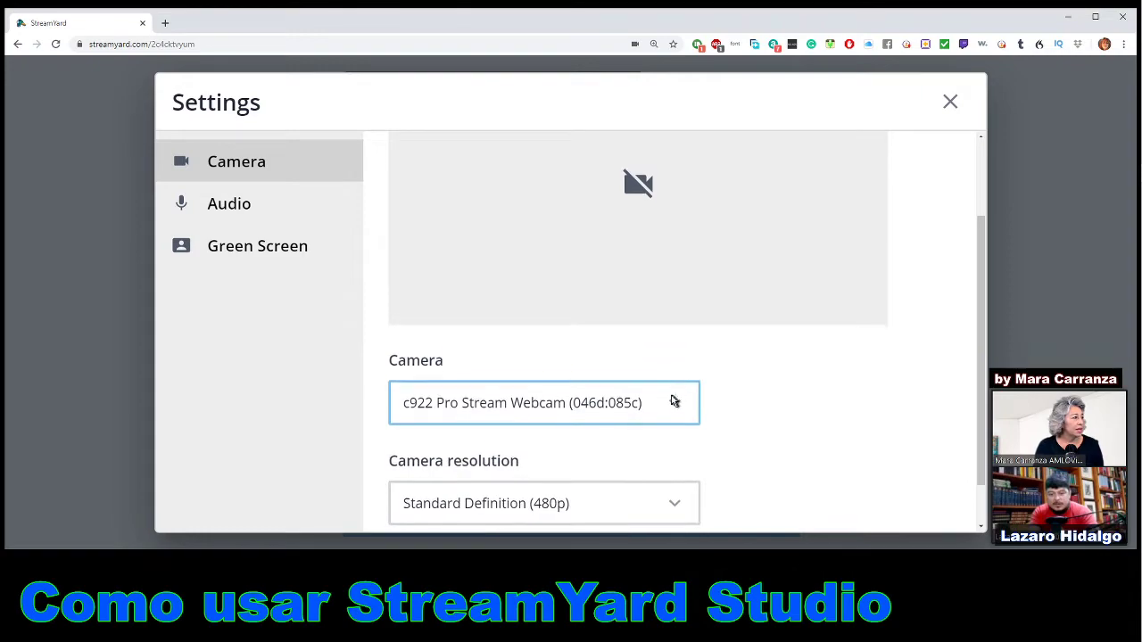
pyautogui.scroll(-1, 675, 402)
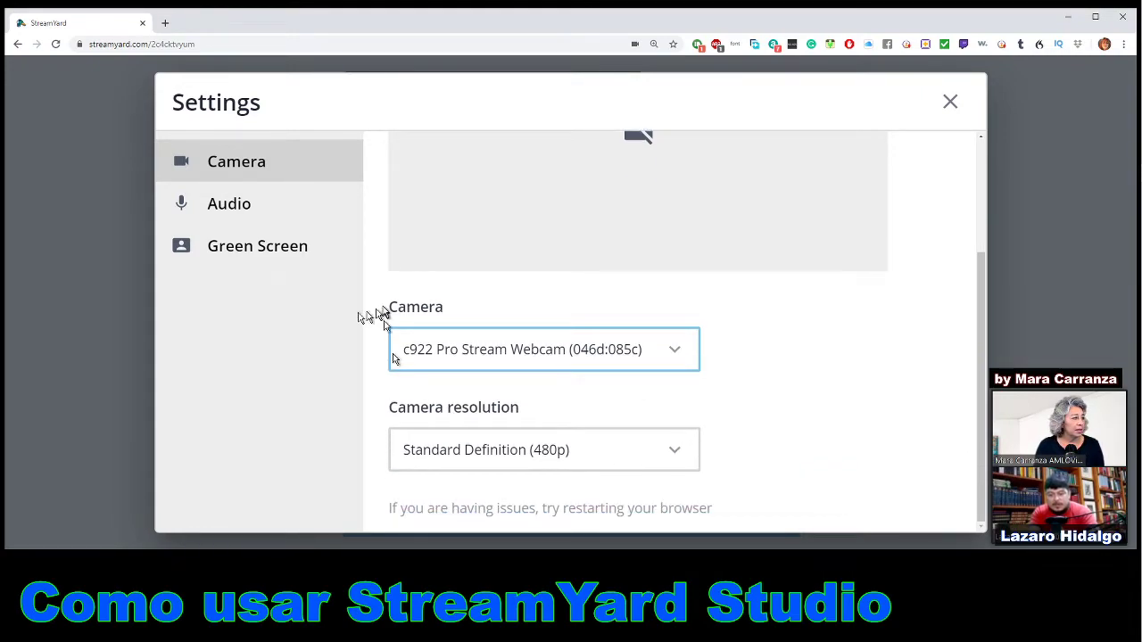
# In the green screen settings, accept the computer resources notice and select the living room image as the virtual background.
pyautogui.click(259, 238)
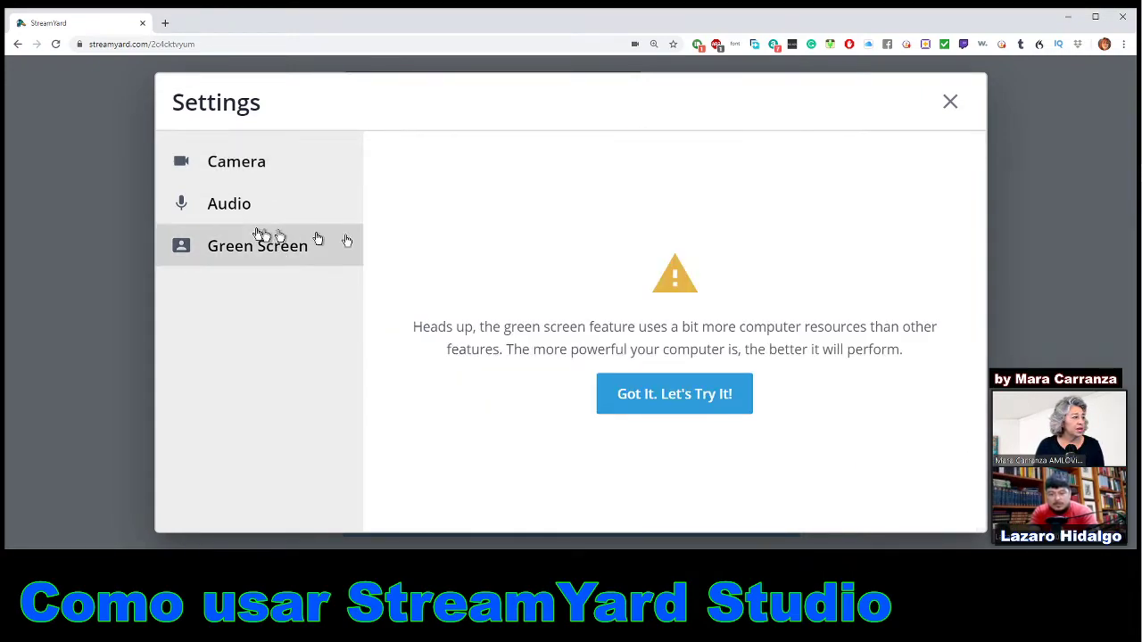
pyautogui.click(724, 398)
pyautogui.scroll(-1, 678, 394)
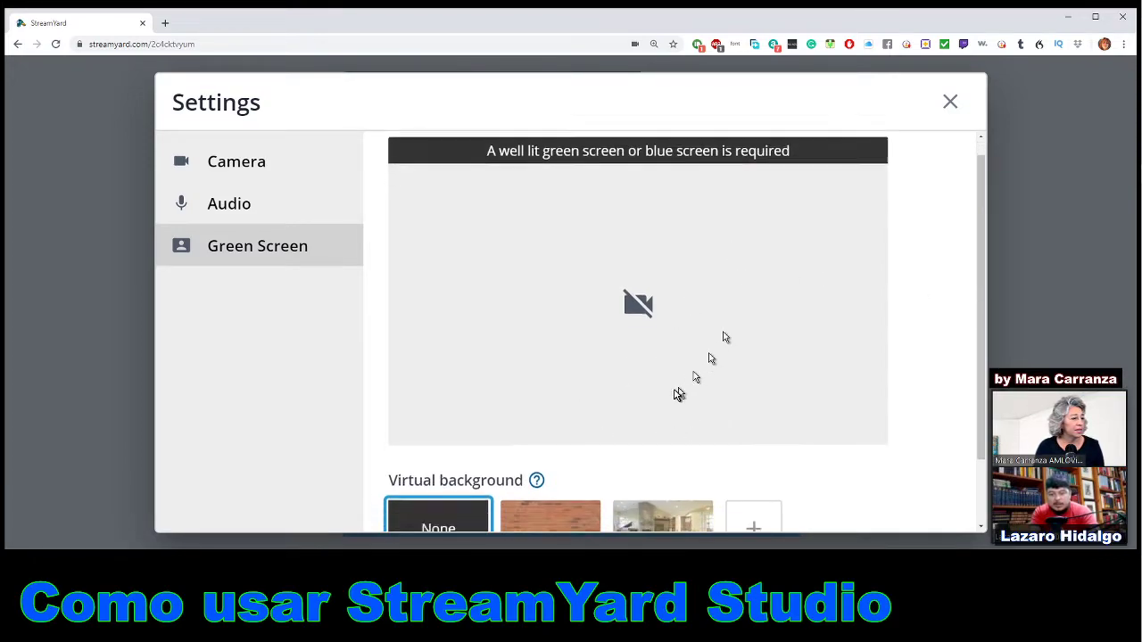
pyautogui.scroll(-1, 678, 394)
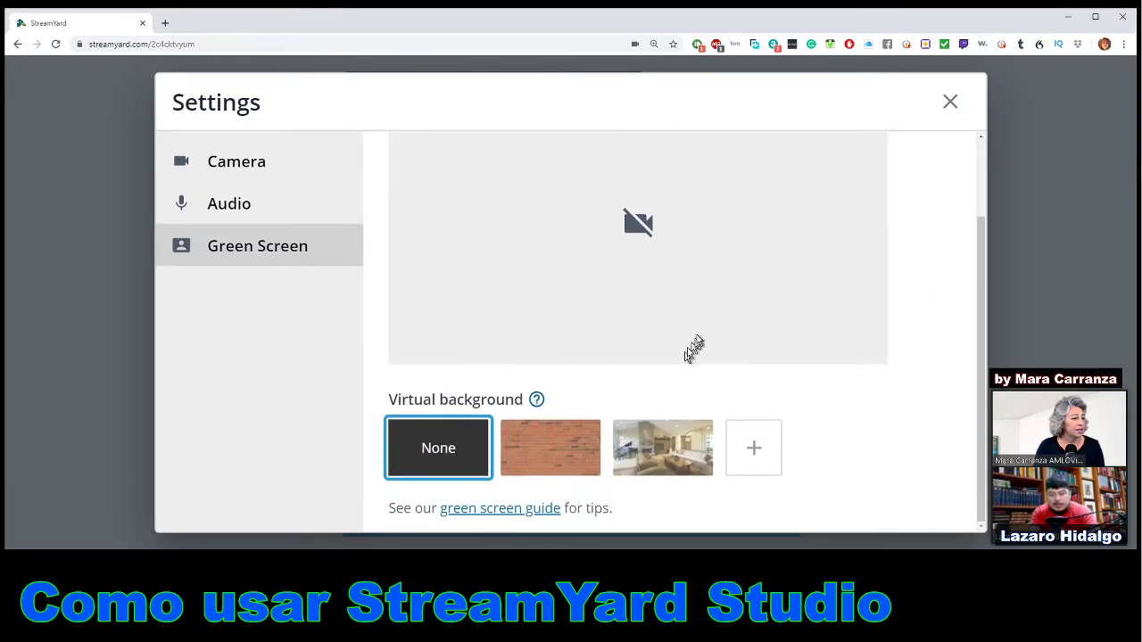
pyautogui.click(671, 470)
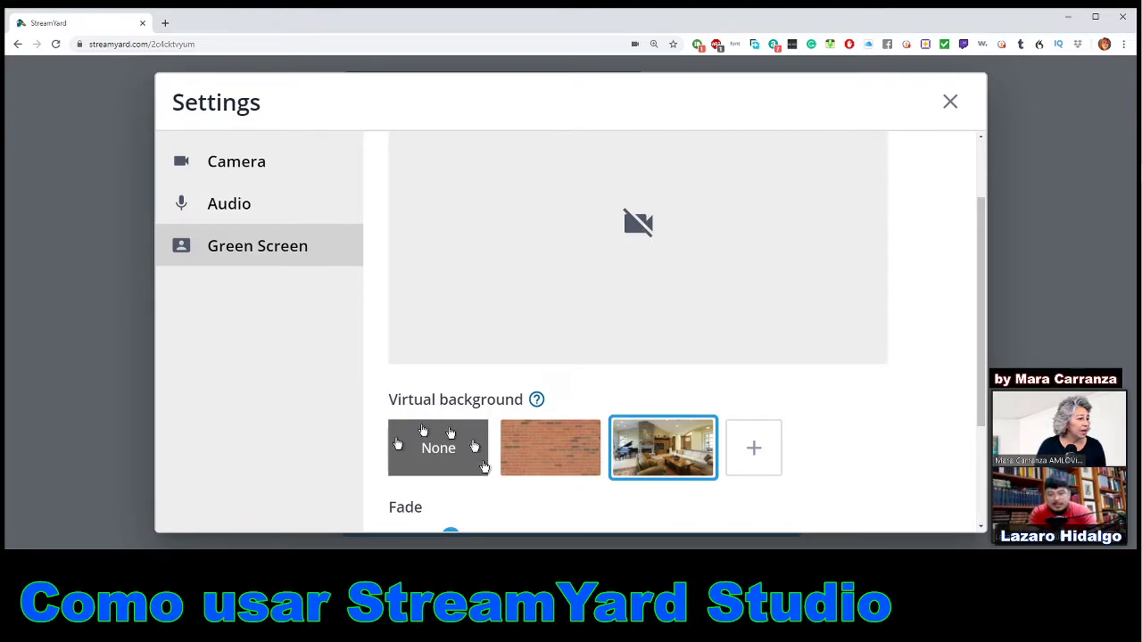
pyautogui.scroll(3, 384, 402)
# Return to the camera settings and try the first c922 Pro Stream Webcam (046d:085c) entry as the camera.
pyautogui.click(255, 160)
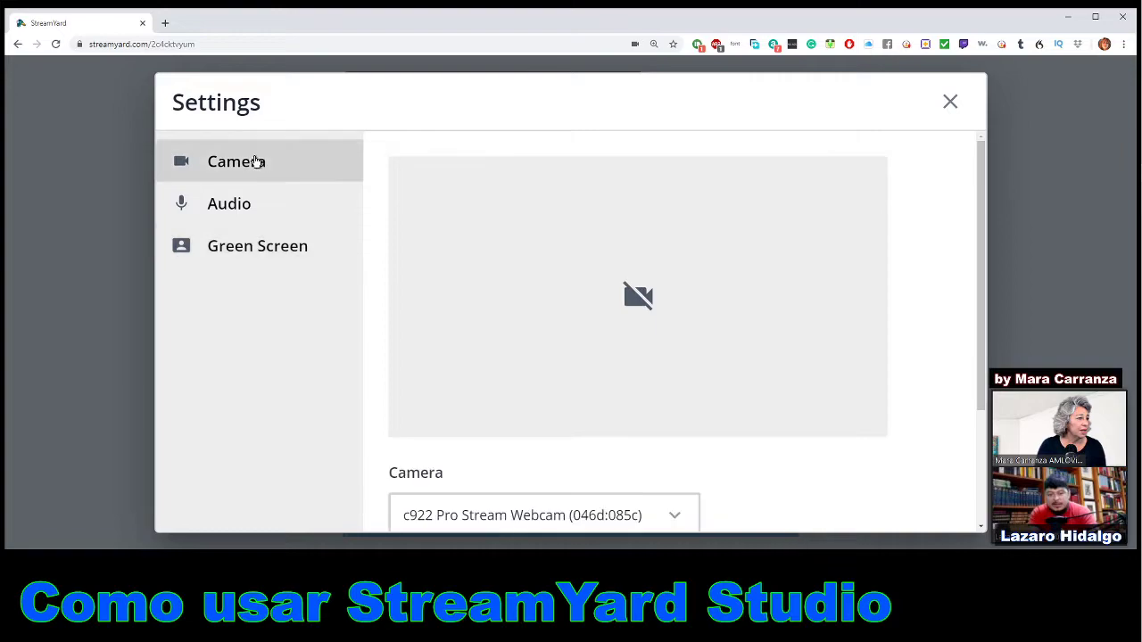
pyautogui.scroll(-3, 678, 448)
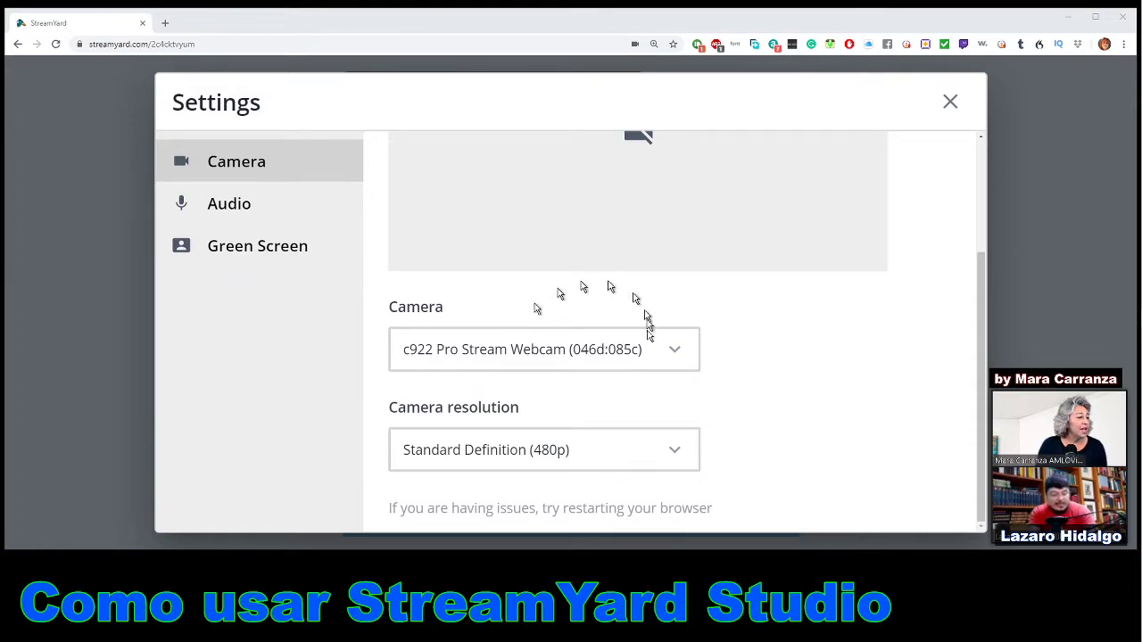
pyautogui.click(678, 360)
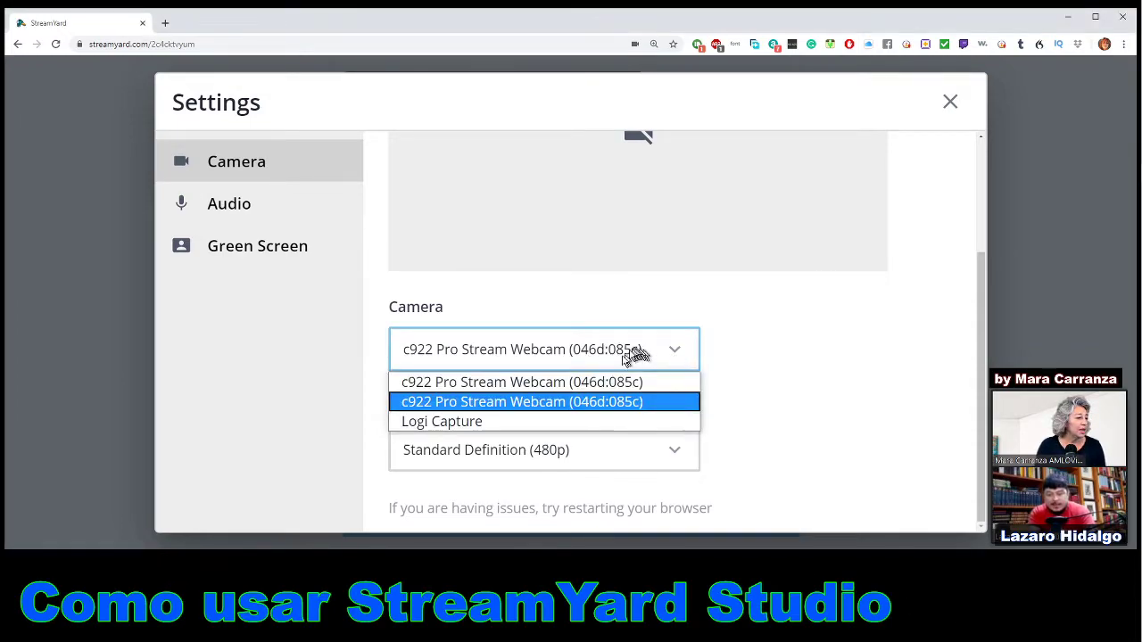
pyautogui.click(567, 384)
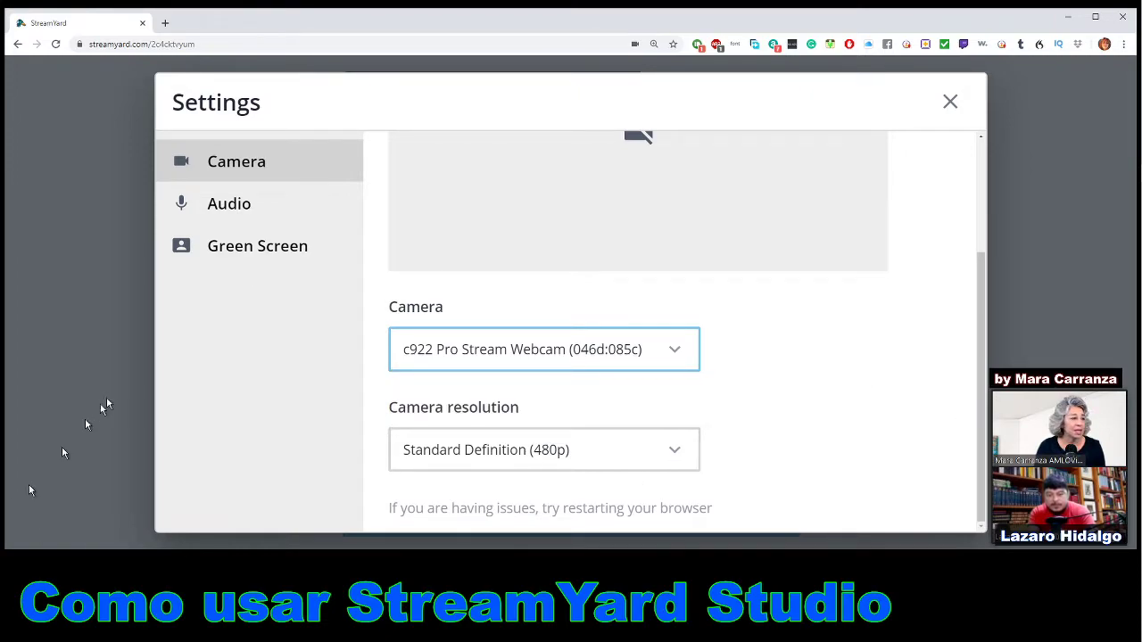
pyautogui.click(219, 157)
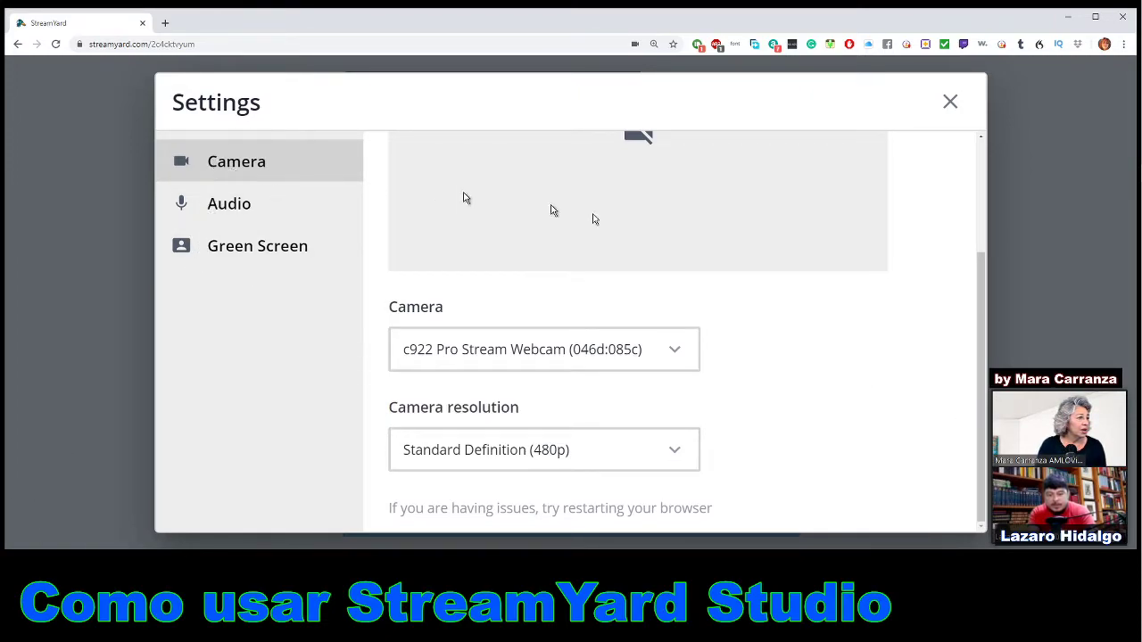
# Check the camera preview and switch the camera to the second c922 Pro Stream Webcam (046d:085c) entry.
pyautogui.scroll(2, 705, 246)
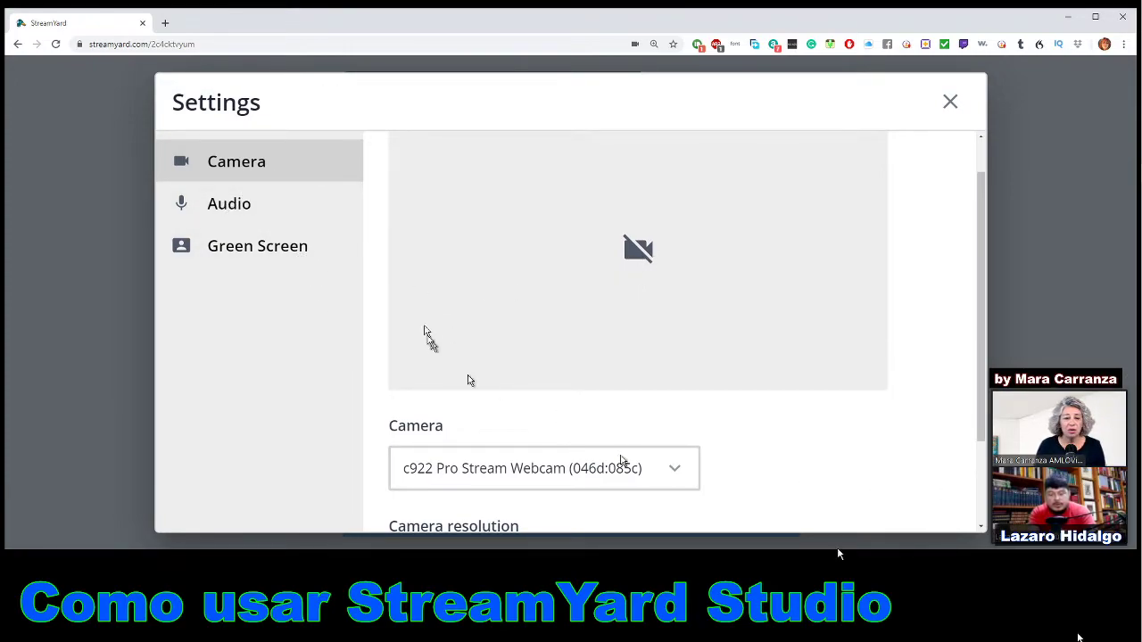
pyautogui.scroll(-2, 437, 277)
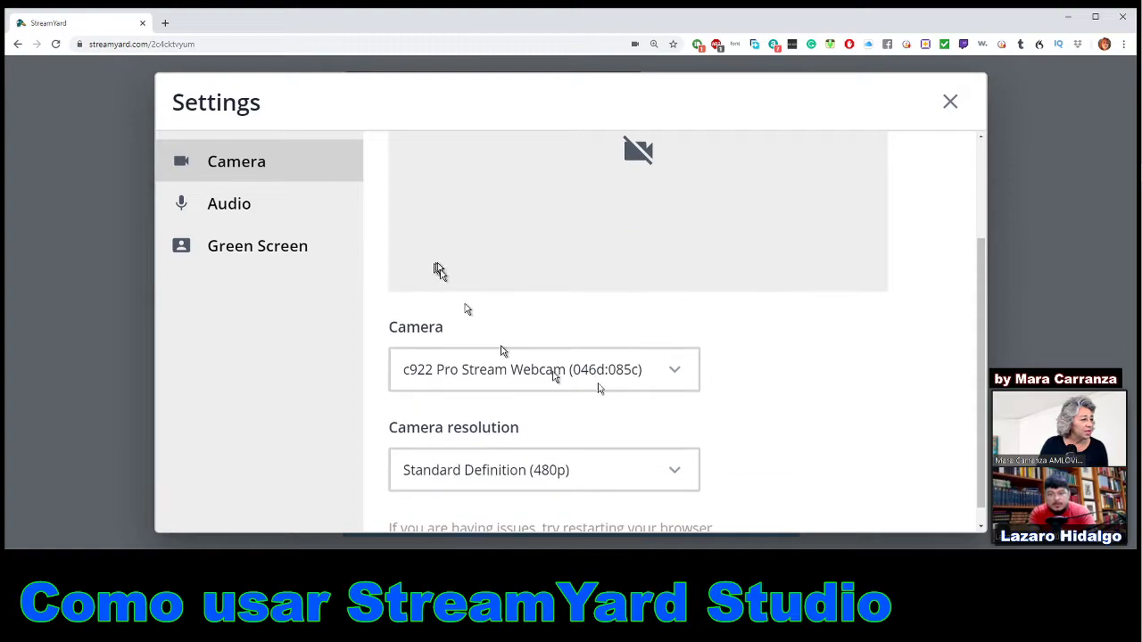
pyautogui.click(675, 372)
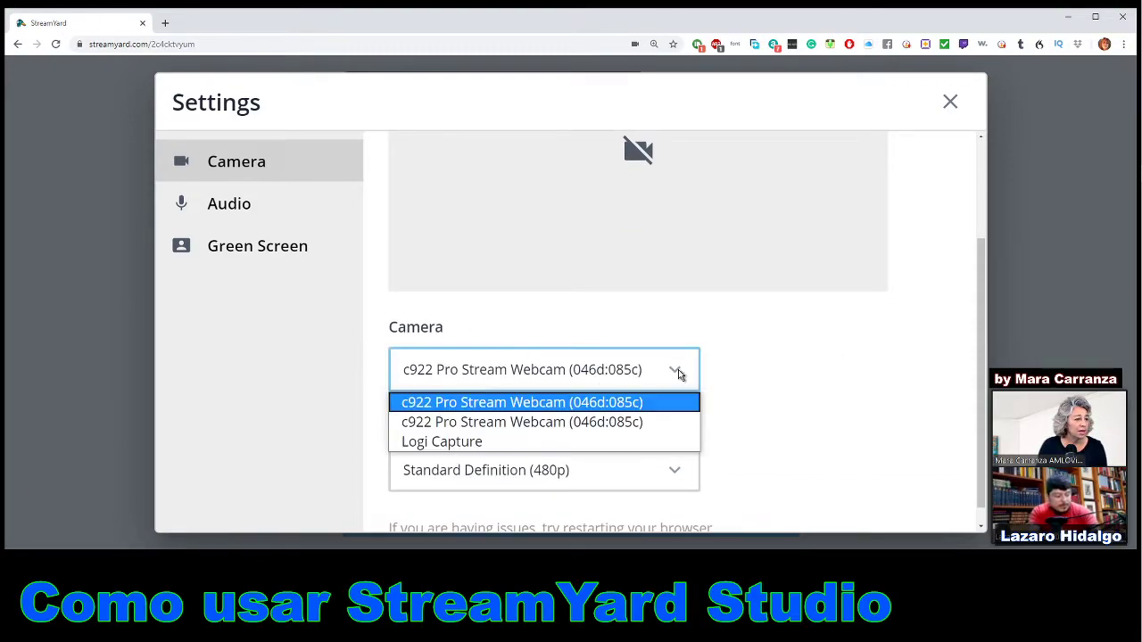
pyautogui.click(538, 421)
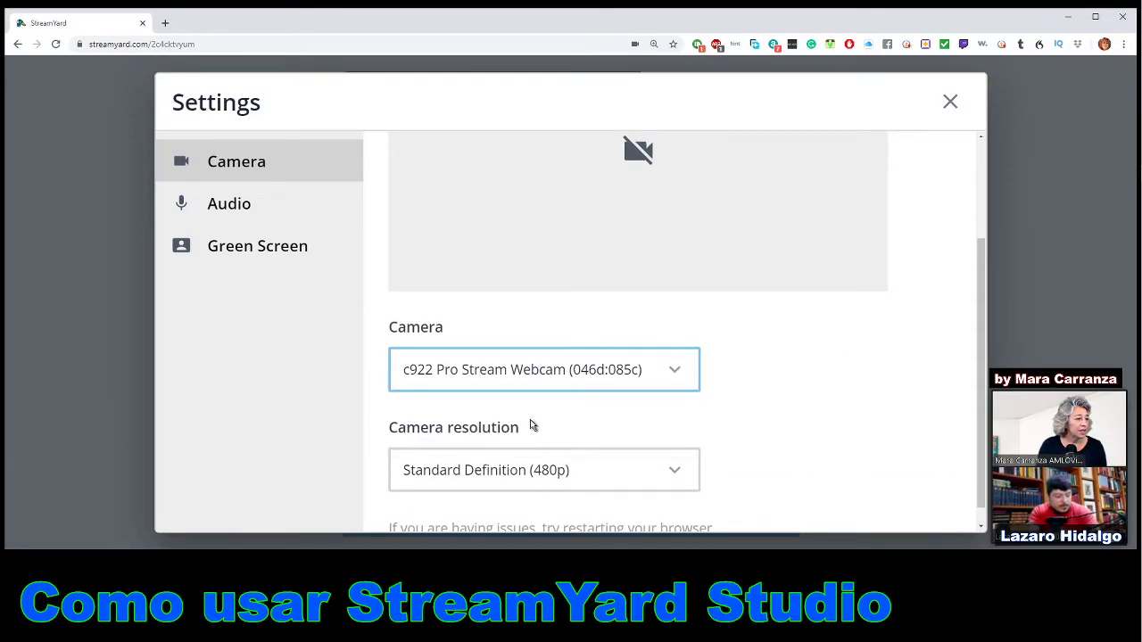
# Set the camera resolution to High Definition (720p).
pyautogui.click(675, 471)
pyautogui.click(581, 502)
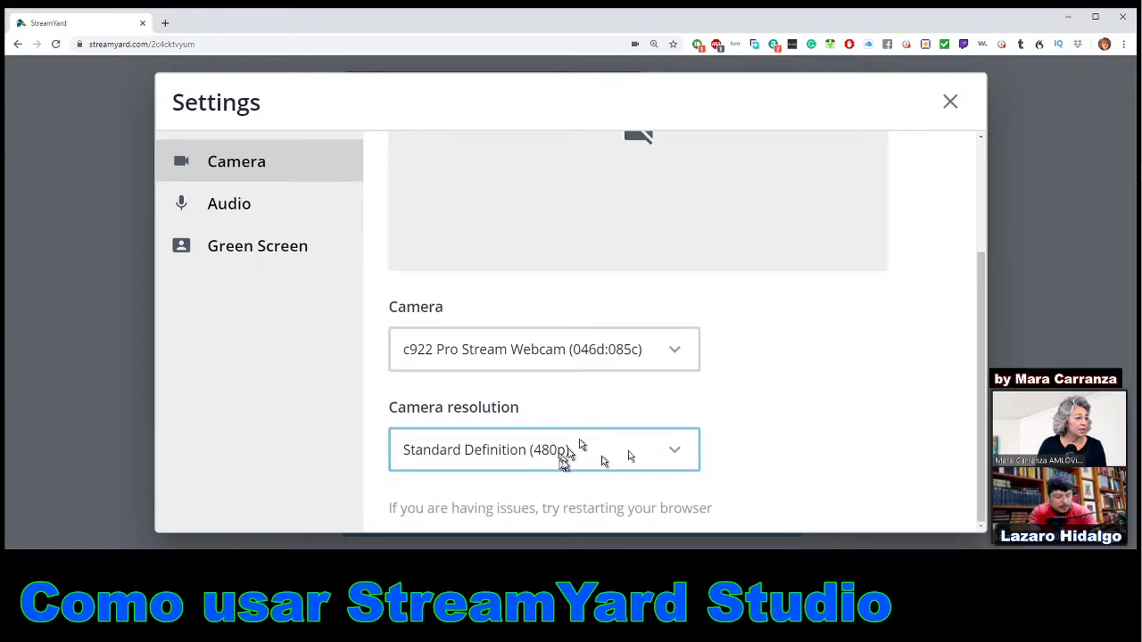
pyautogui.click(674, 455)
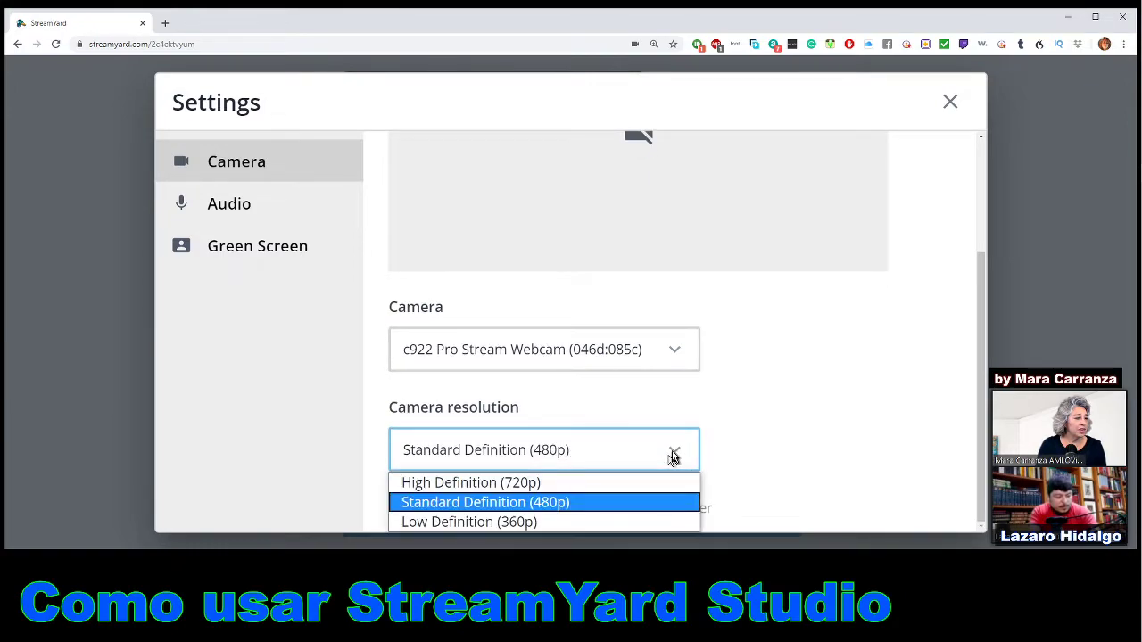
pyautogui.click(551, 486)
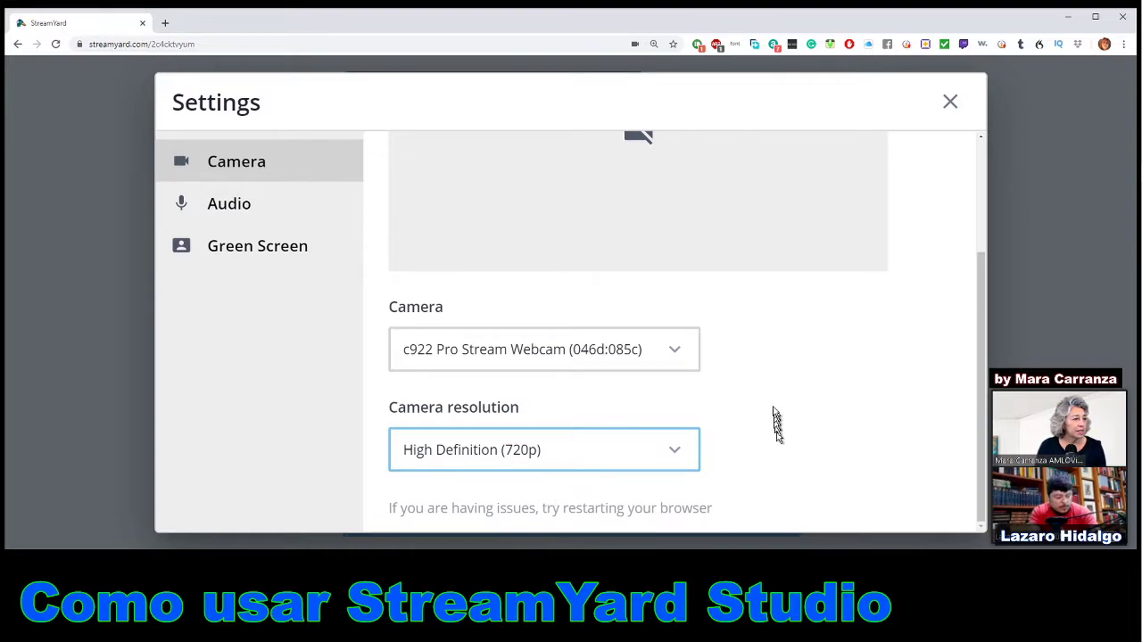
# Try to activate the camera preview, and select the first c922 Pro Stream Webcam (046d:085c) entry.
pyautogui.scroll(1, 699, 365)
pyautogui.doubleClick(637, 230)
pyautogui.click(637, 232)
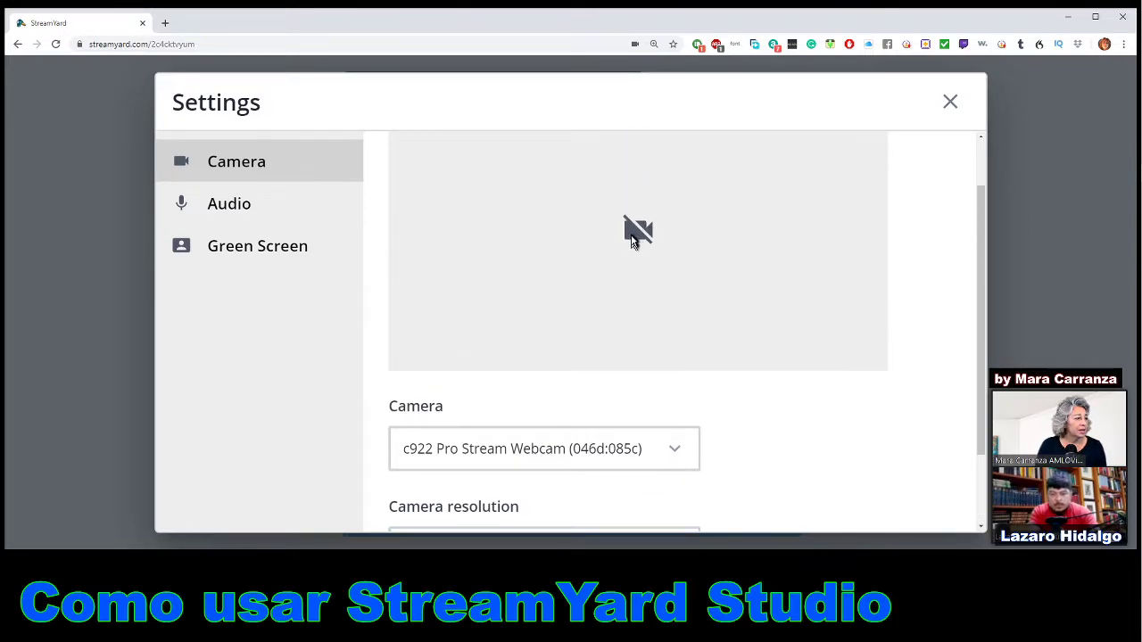
pyautogui.click(680, 453)
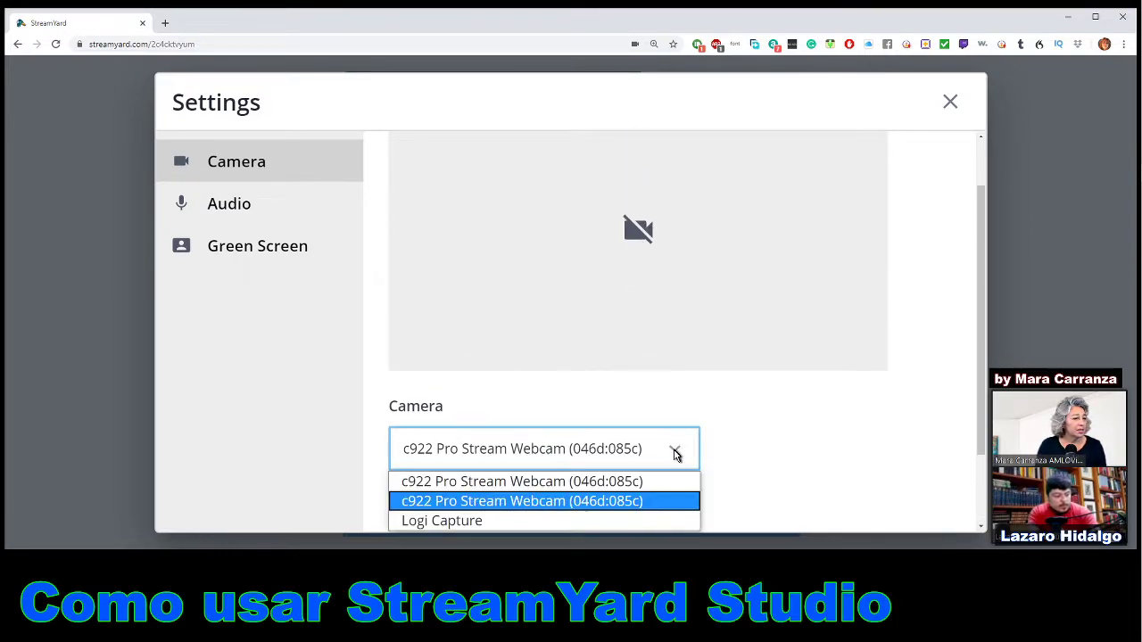
pyautogui.click(566, 486)
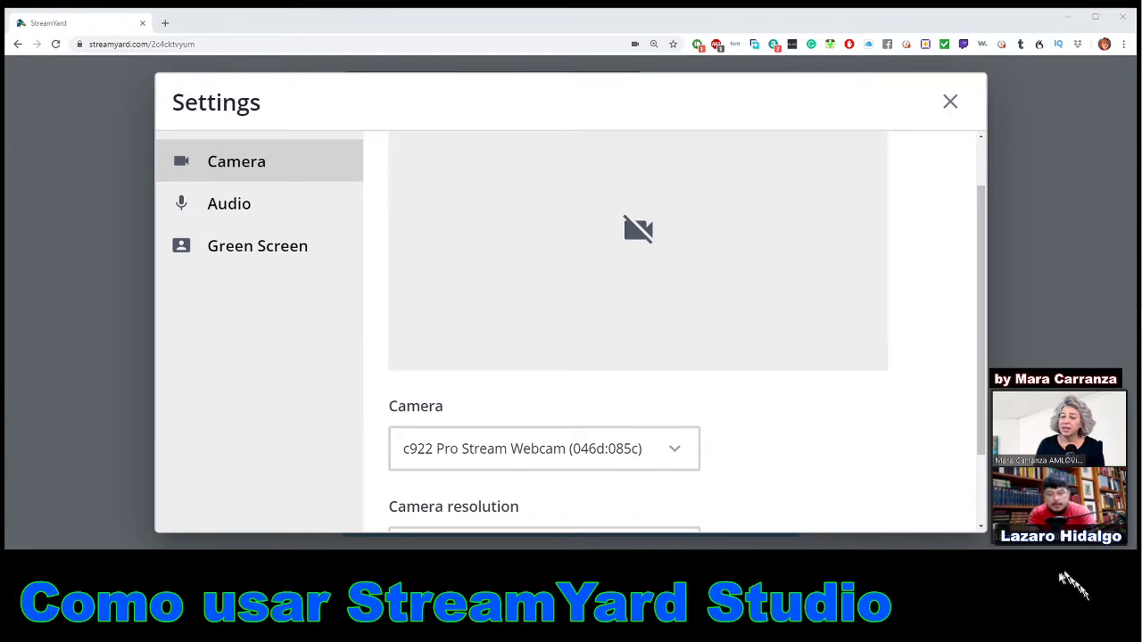
# Try Logi Capture as the camera source and switch back to the second c922 Pro Stream Webcam (046d:085c) entry.
pyautogui.click(688, 455)
pyautogui.click(486, 522)
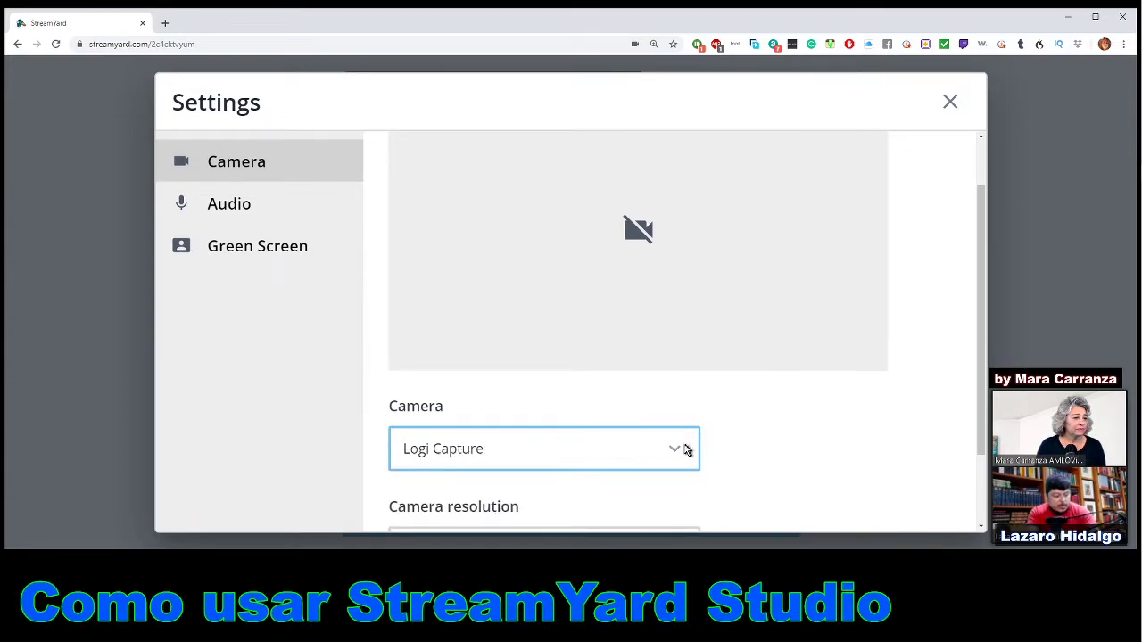
pyautogui.click(530, 465)
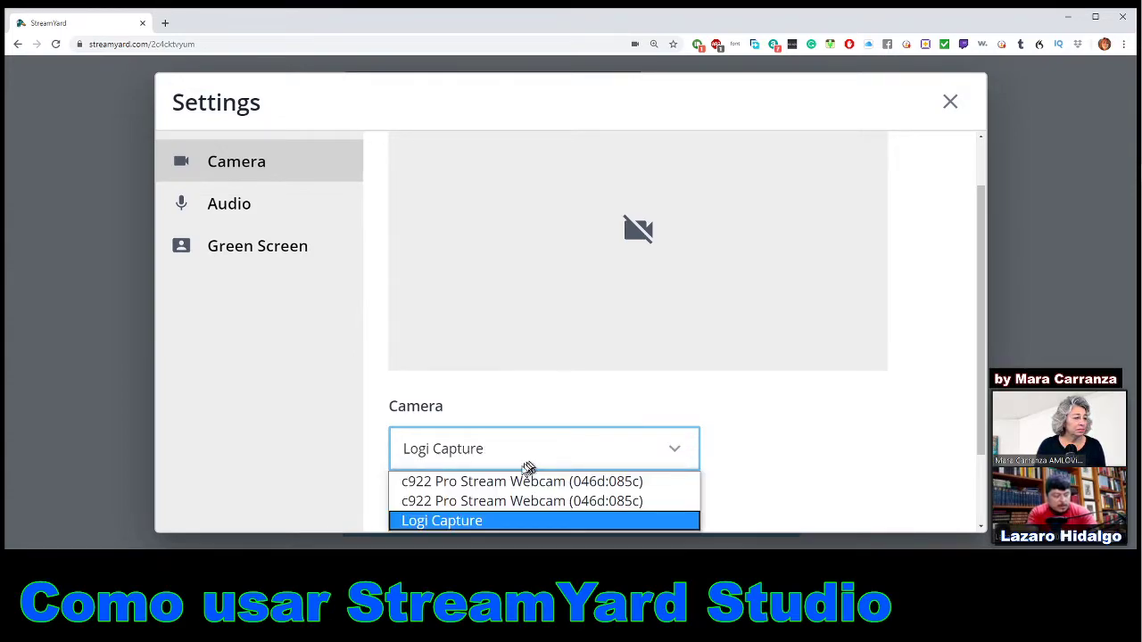
pyautogui.click(502, 502)
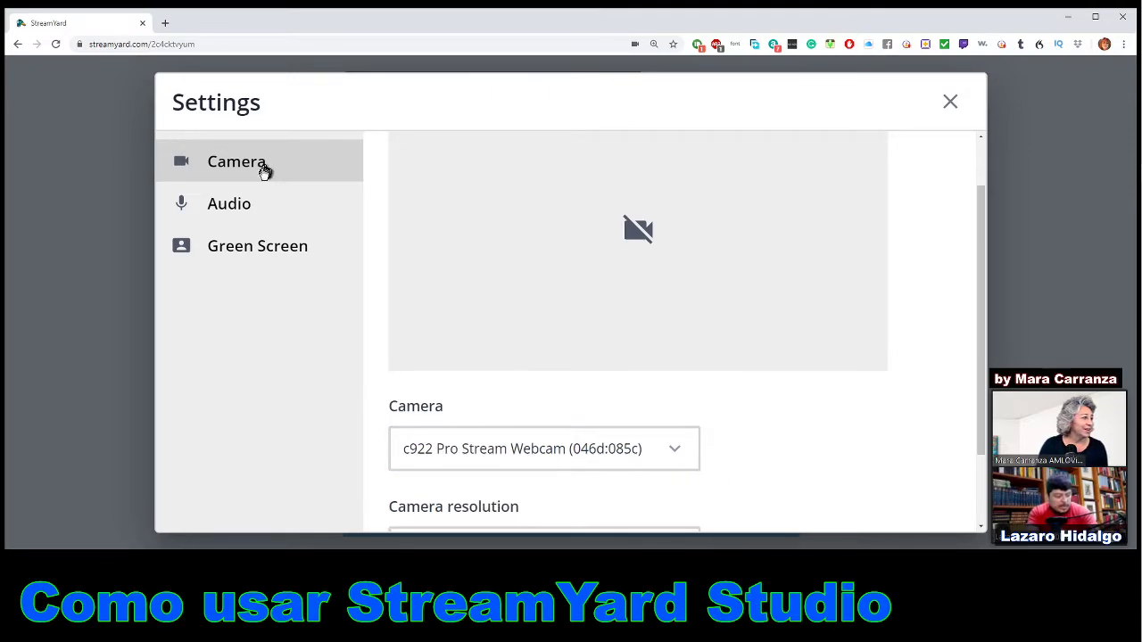
# Check the green screen settings, reload the broadcast page and enter "My cam" as the display name.
pyautogui.click(238, 246)
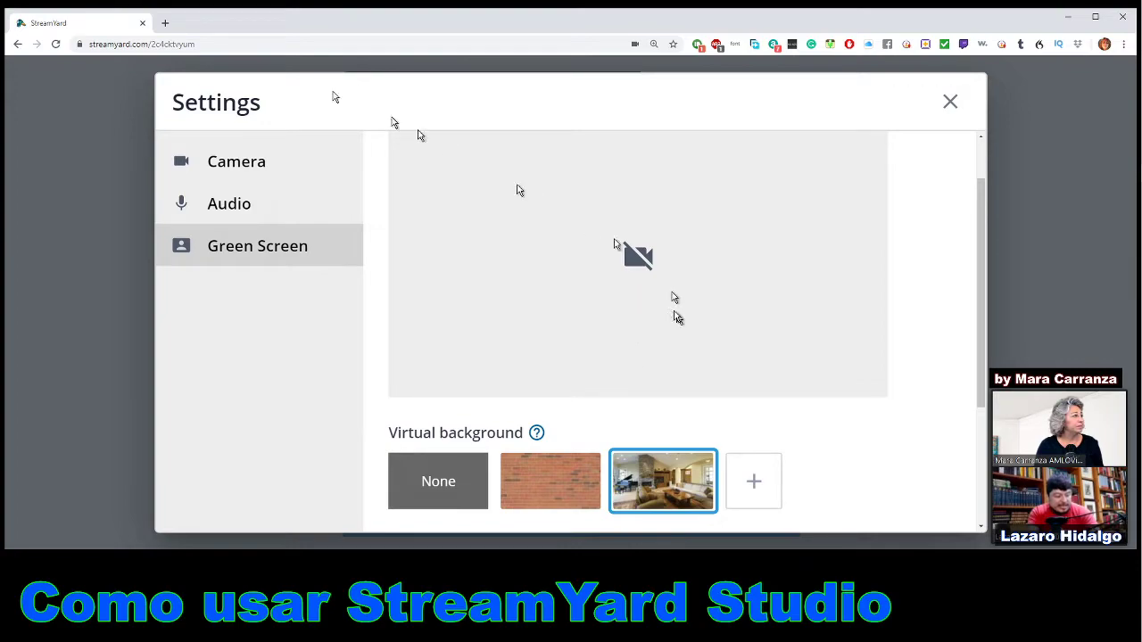
pyautogui.click(56, 45)
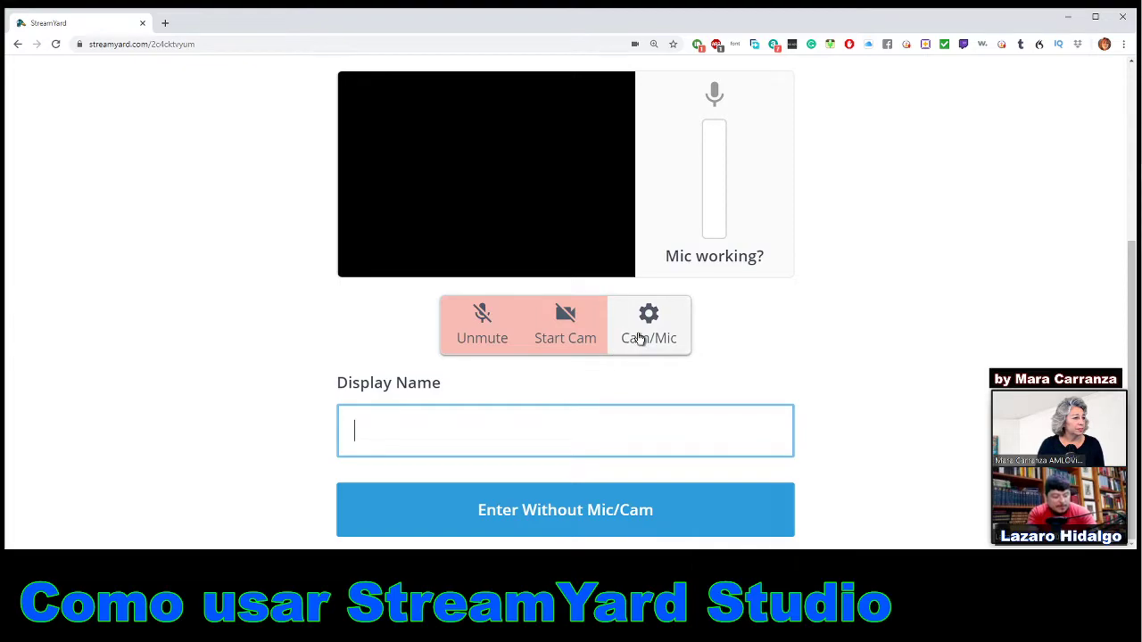
pyautogui.click(424, 437)
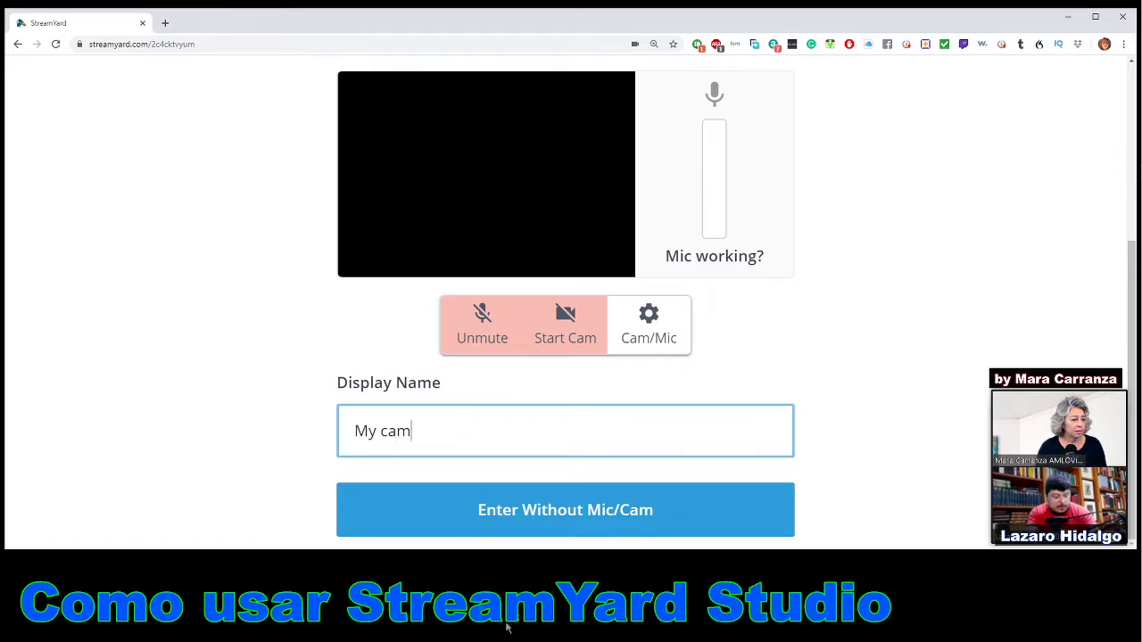
# Reopen the camera and microphone settings and keep the second c922 Pro Stream Webcam (046d:085c) entry selected as the camera.
pyautogui.click(673, 344)
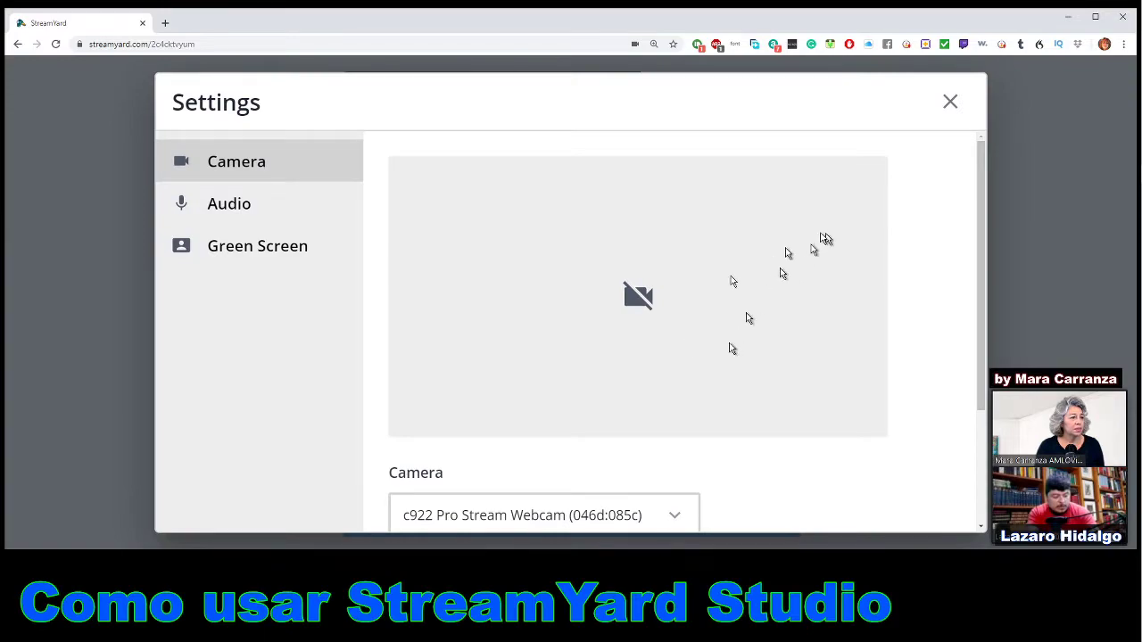
pyautogui.scroll(-1, 645, 464)
pyautogui.click(678, 437)
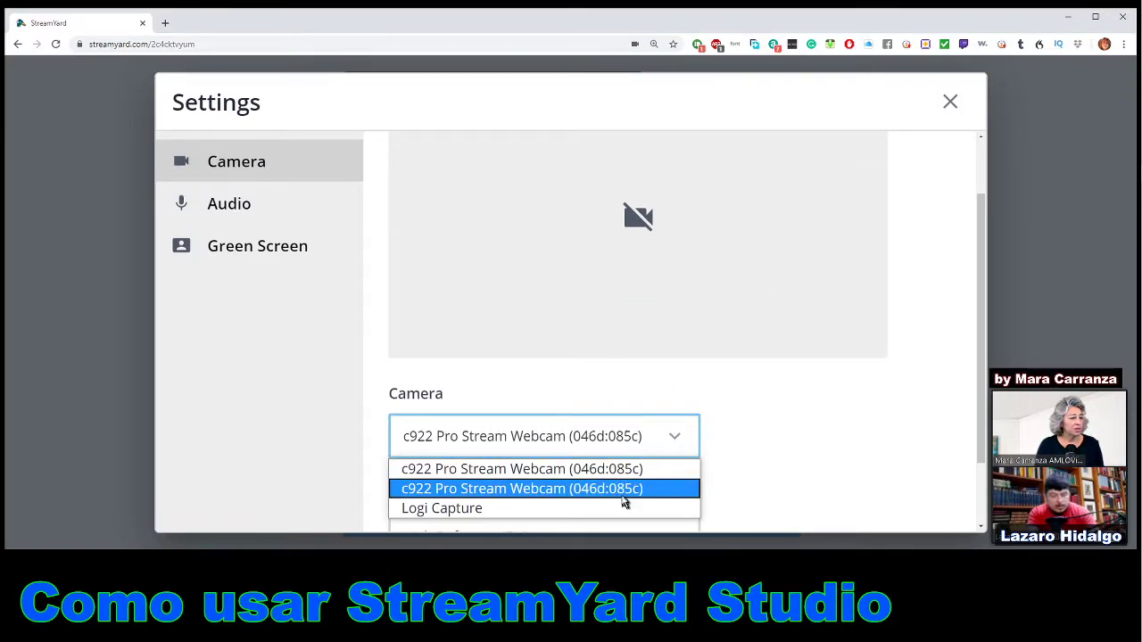
pyautogui.click(622, 489)
pyautogui.scroll(-1, 554, 429)
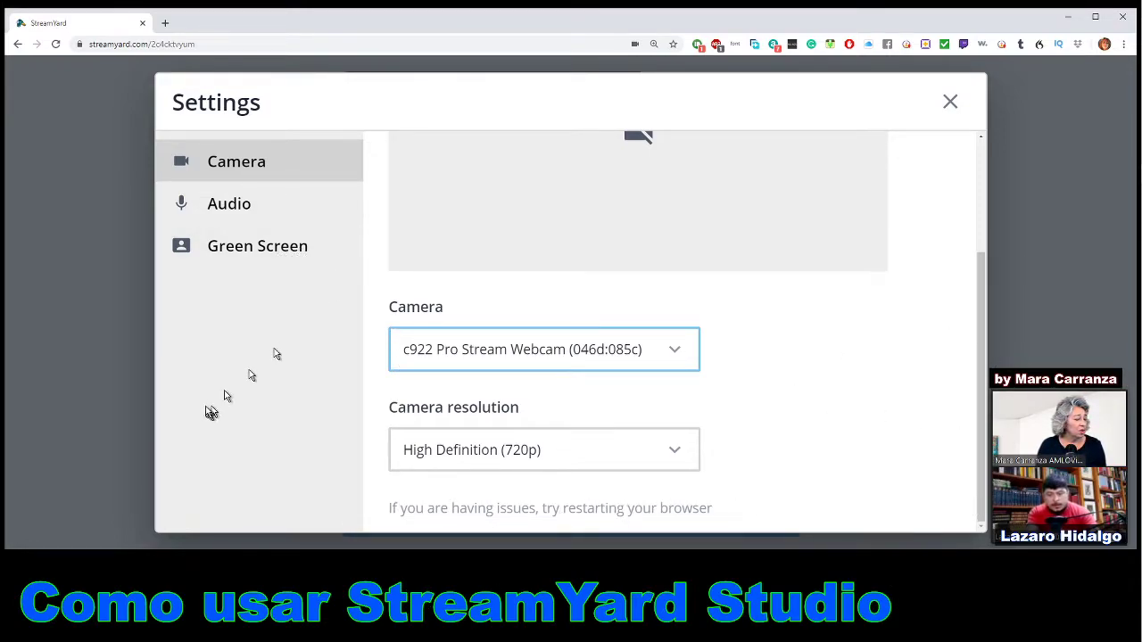
# Review the microphone and speaker settings and the green screen options for virtual background, fade and backdrop color.
pyautogui.click(253, 217)
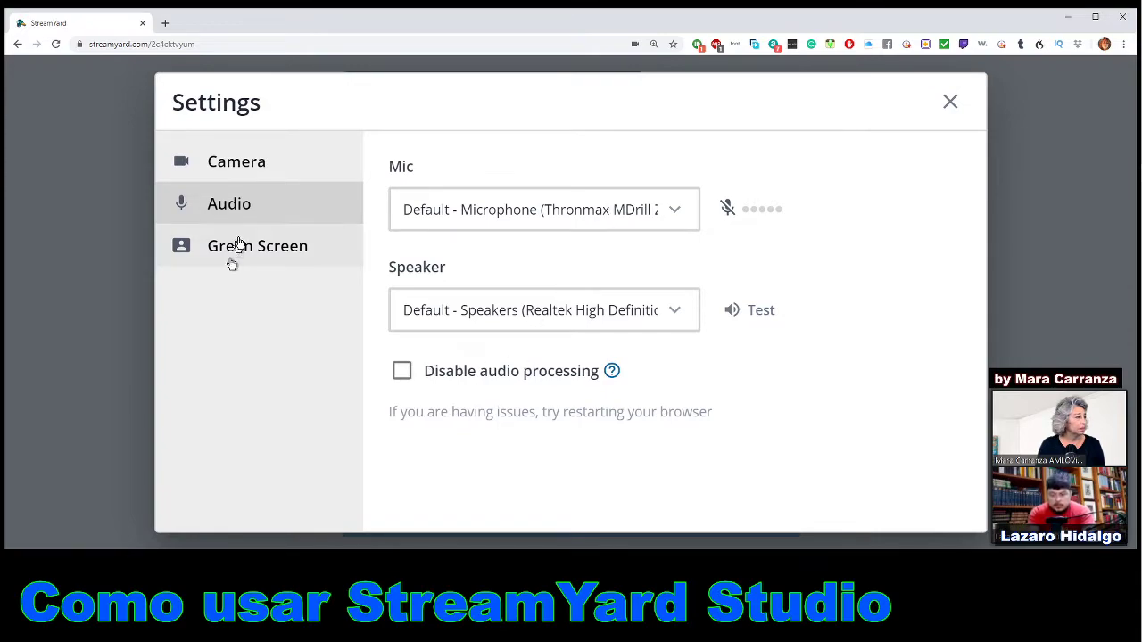
pyautogui.click(255, 259)
pyautogui.scroll(-2, 675, 268)
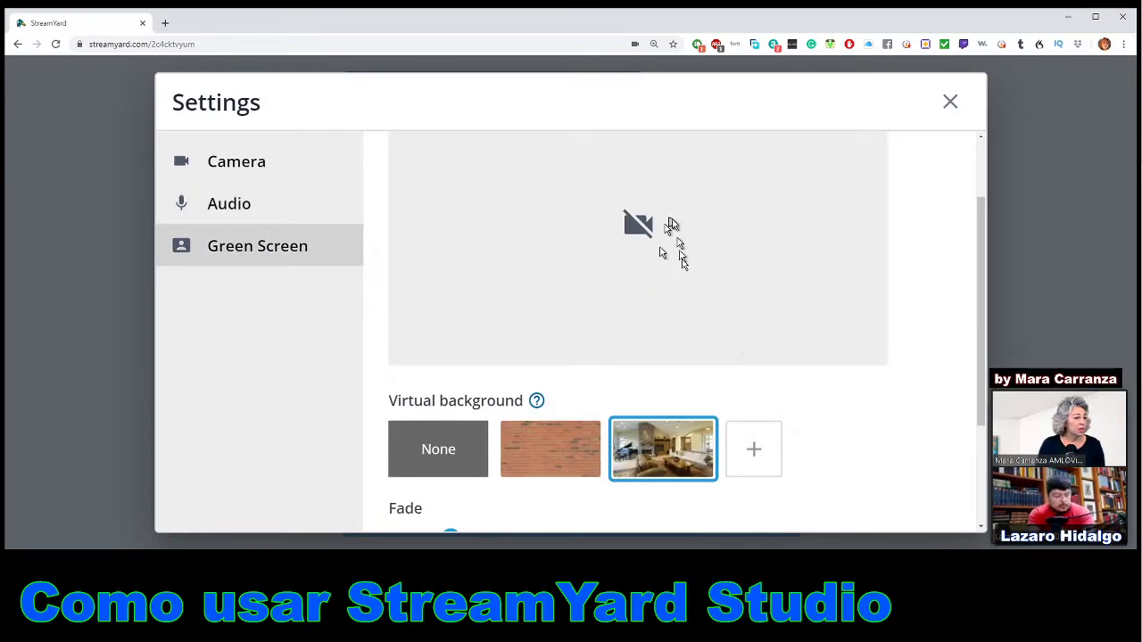
pyautogui.scroll(-1, 740, 416)
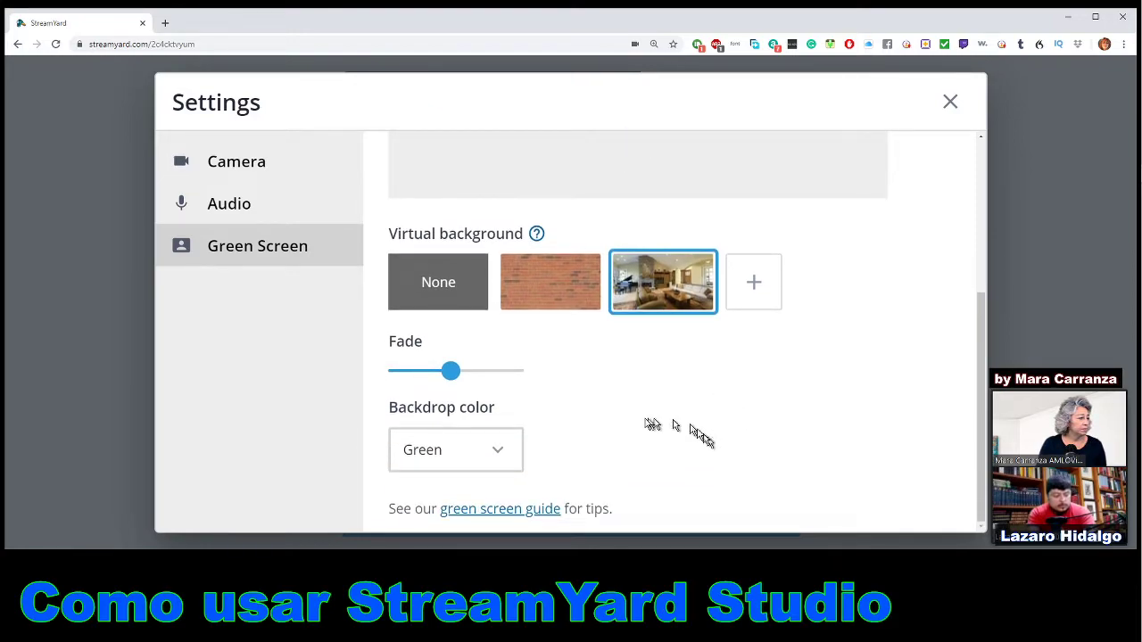
pyautogui.scroll(3, 730, 379)
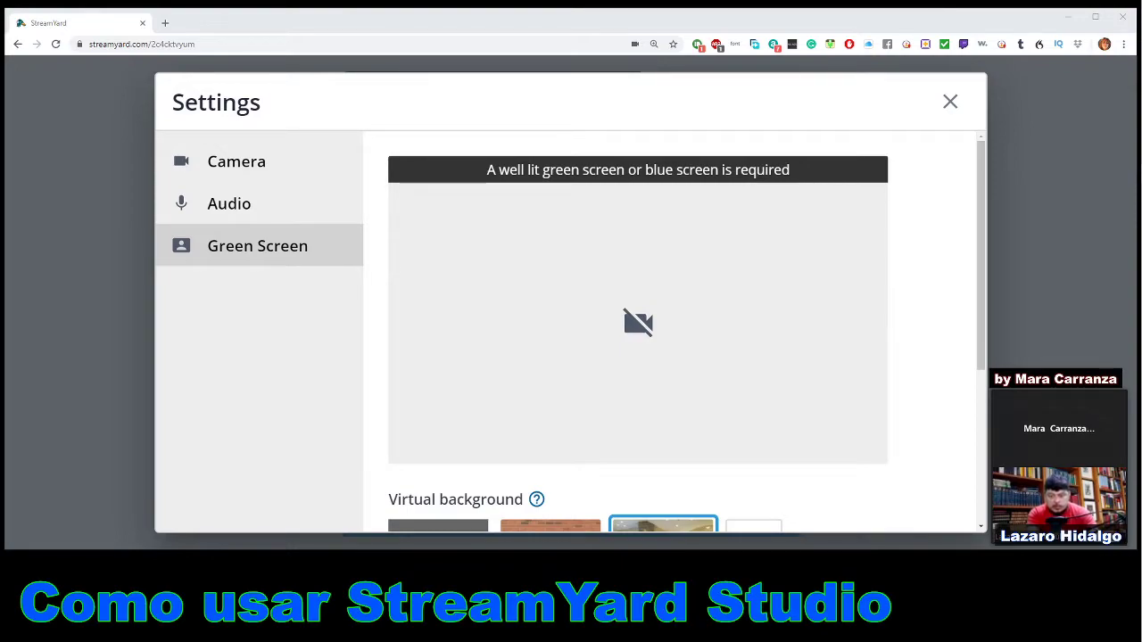
pyautogui.scroll(-3, 638, 348)
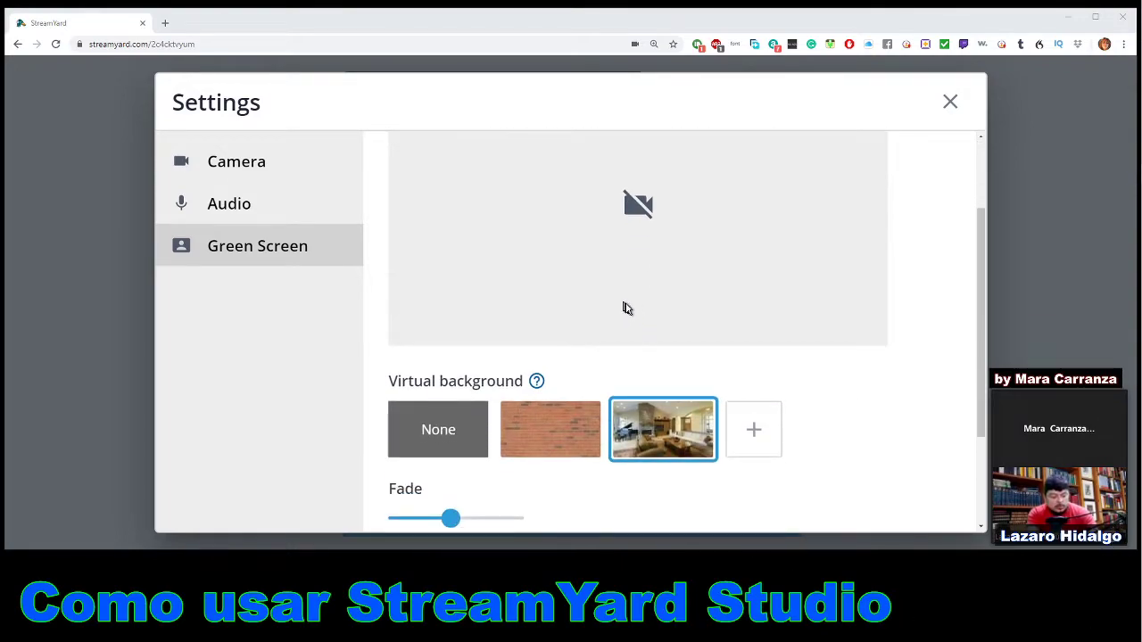
# Return to the camera settings and select the first c922 Pro Stream Webcam (046d:085c) entry as the camera.
pyautogui.click(258, 161)
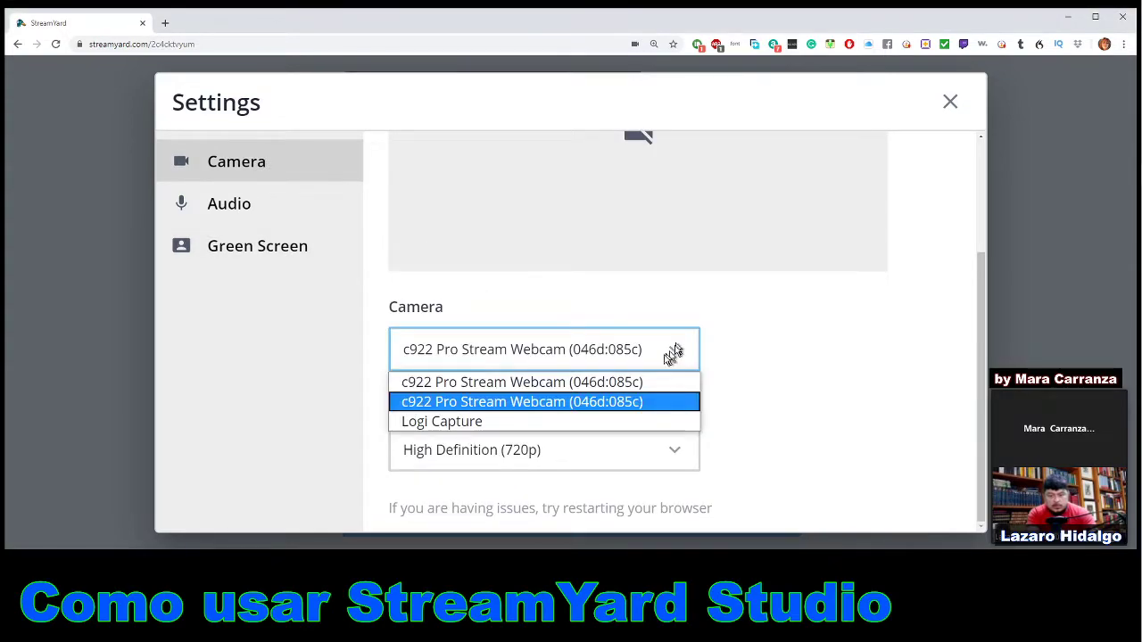
pyautogui.click(572, 385)
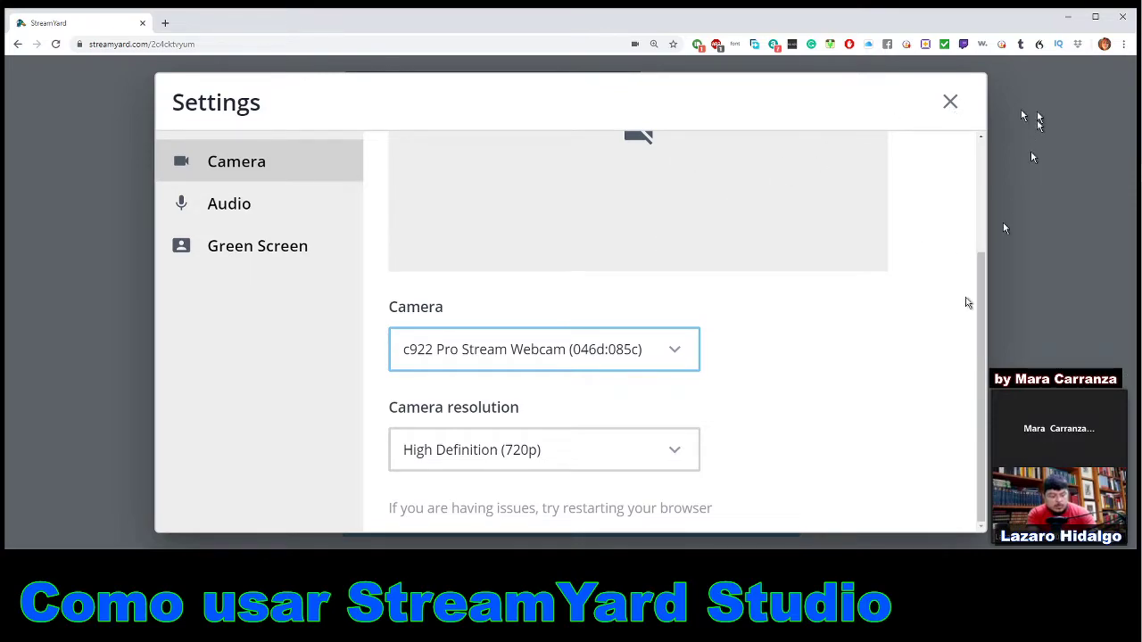
# Select the second c922 Pro Stream Webcam (046d:085c) entry as the camera and reload the broadcast page.
pyautogui.scroll(2, 900, 384)
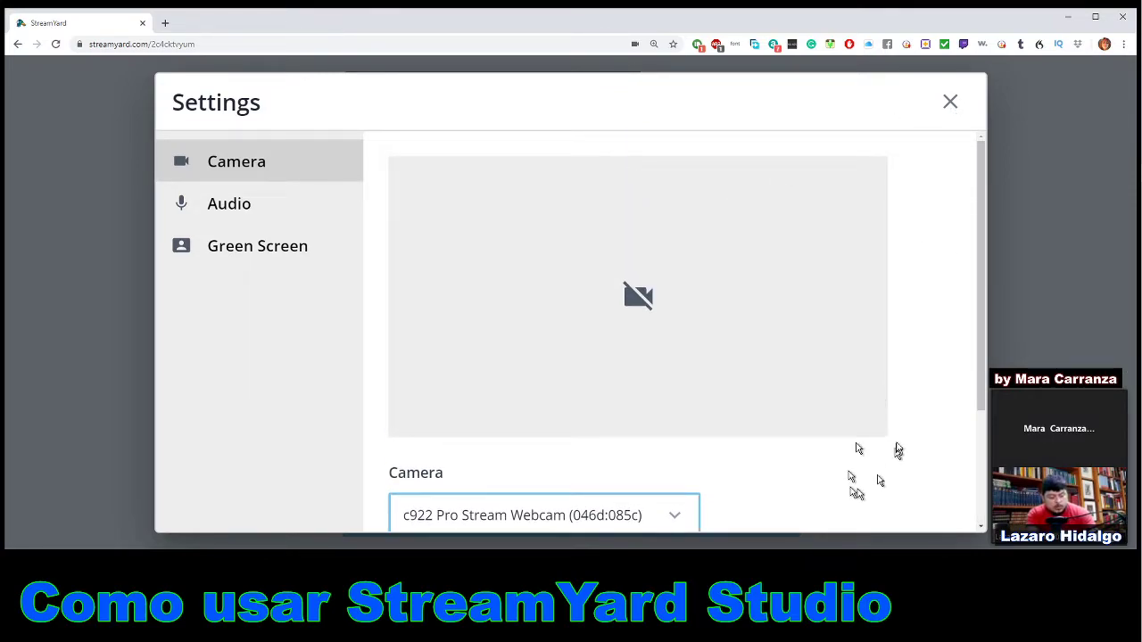
pyautogui.scroll(-2, 854, 458)
pyautogui.click(676, 401)
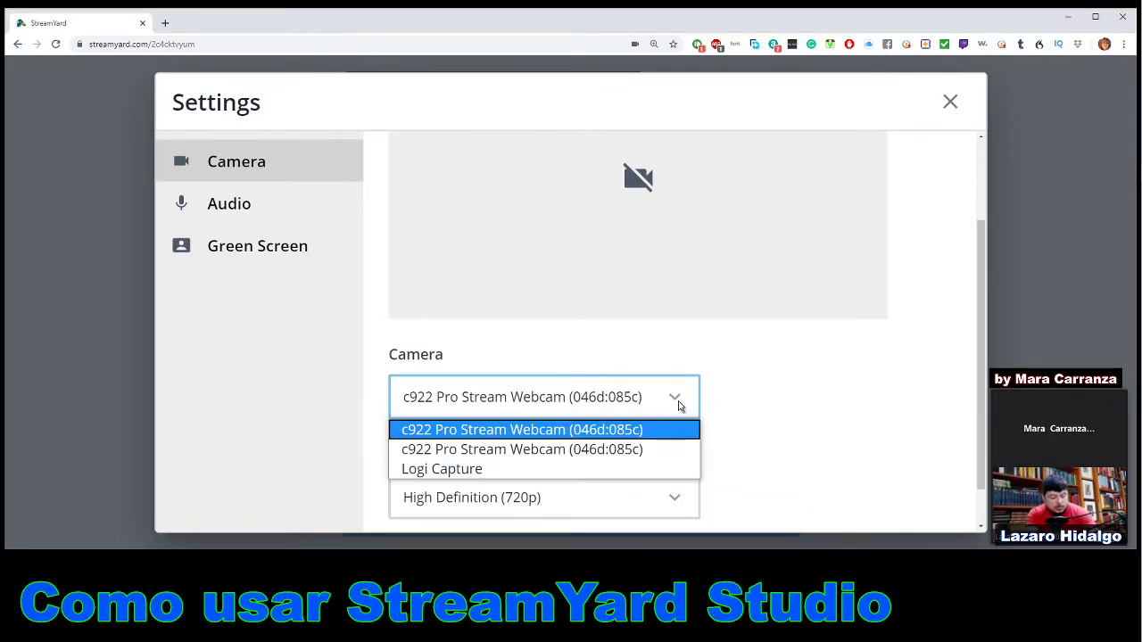
pyautogui.click(608, 449)
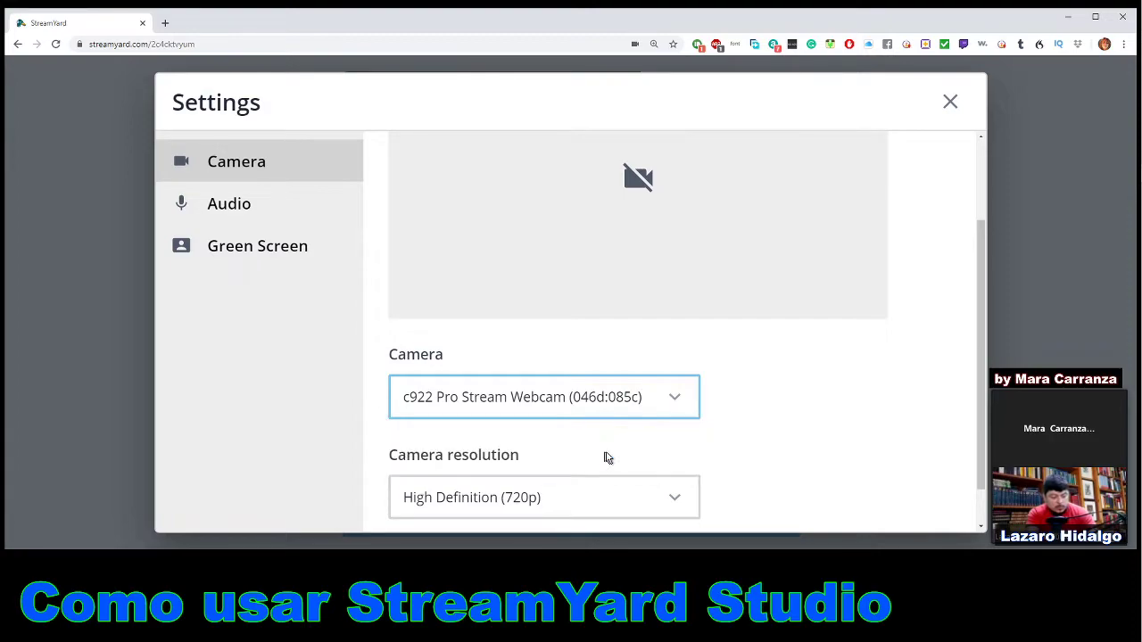
pyautogui.click(55, 45)
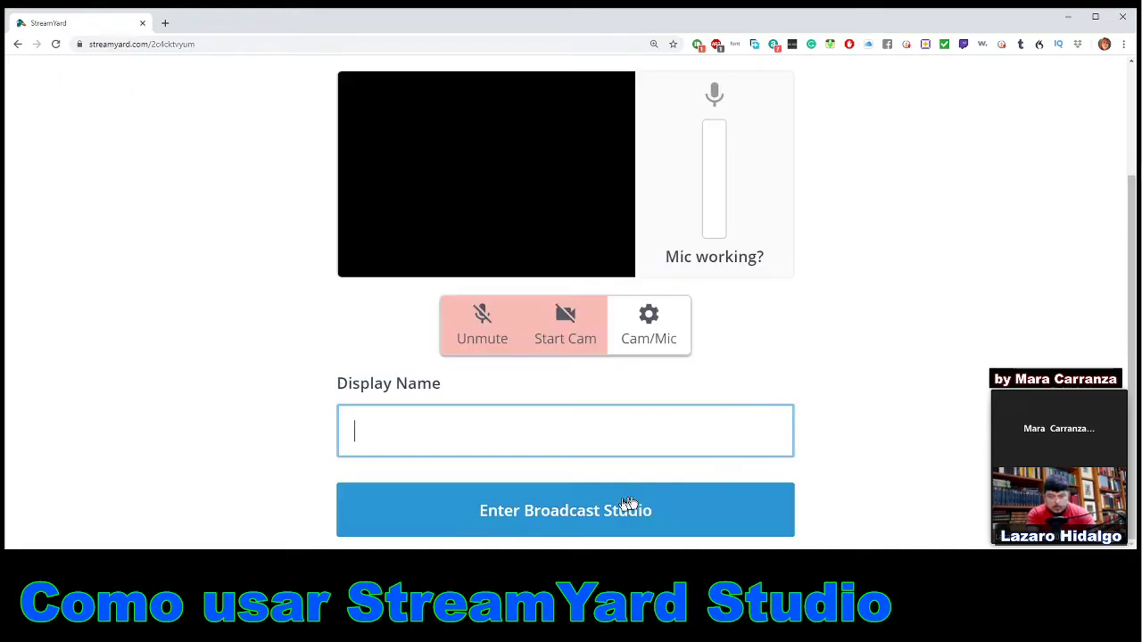
# Check the camera preview and microphone level, and enter "AMLOVision" as the display name.
pyautogui.scroll(2, 802, 353)
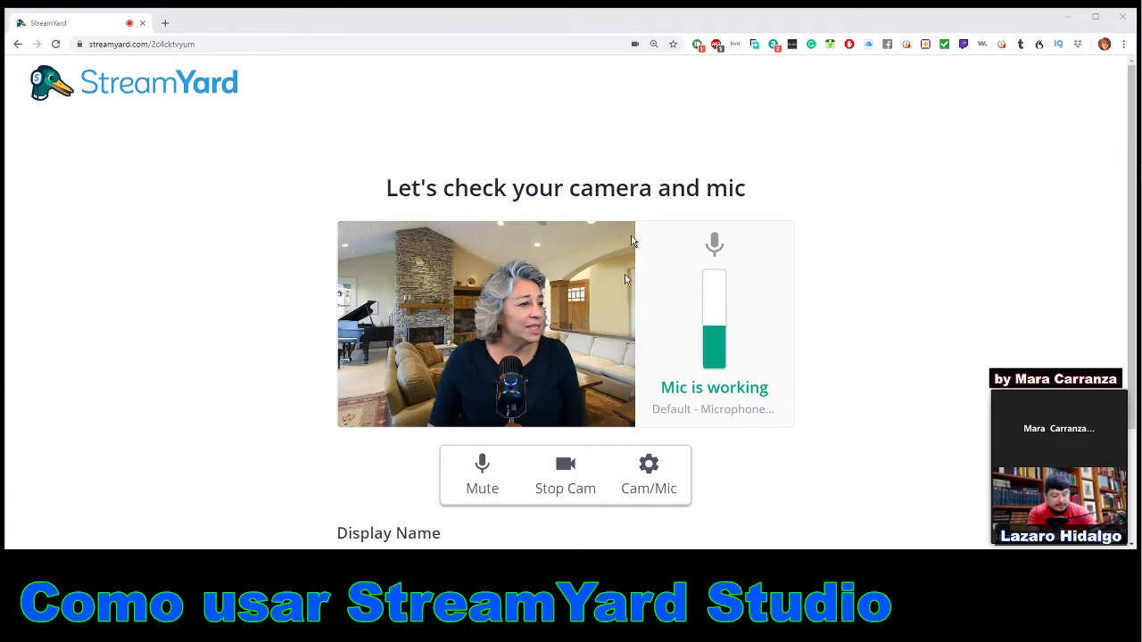
pyautogui.scroll(-1, 804, 295)
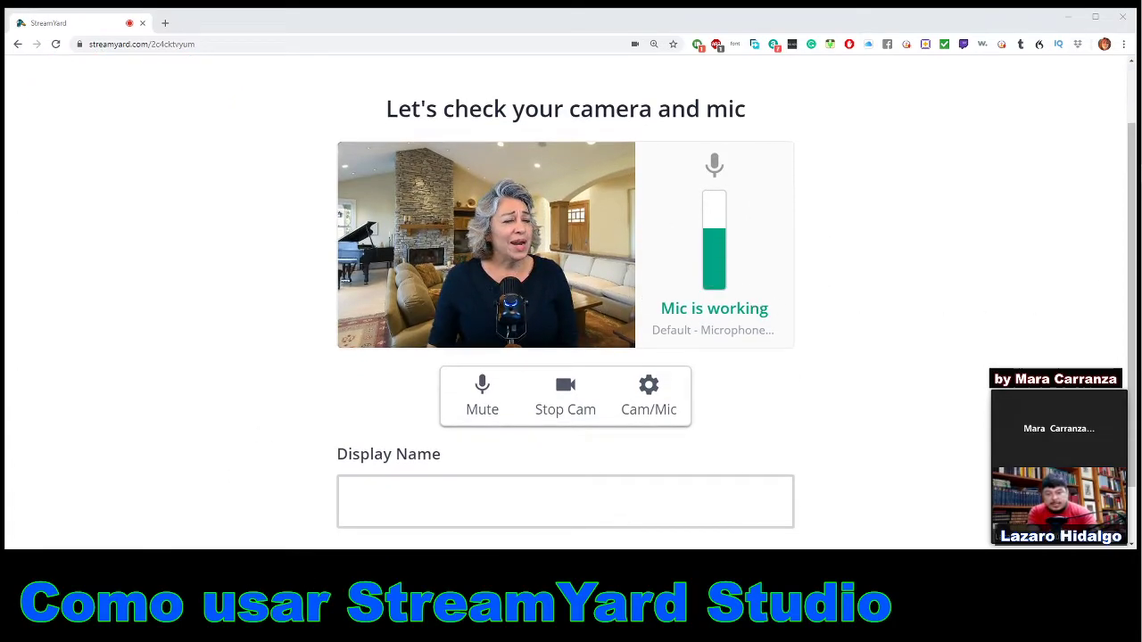
pyautogui.scroll(-1, 928, 304)
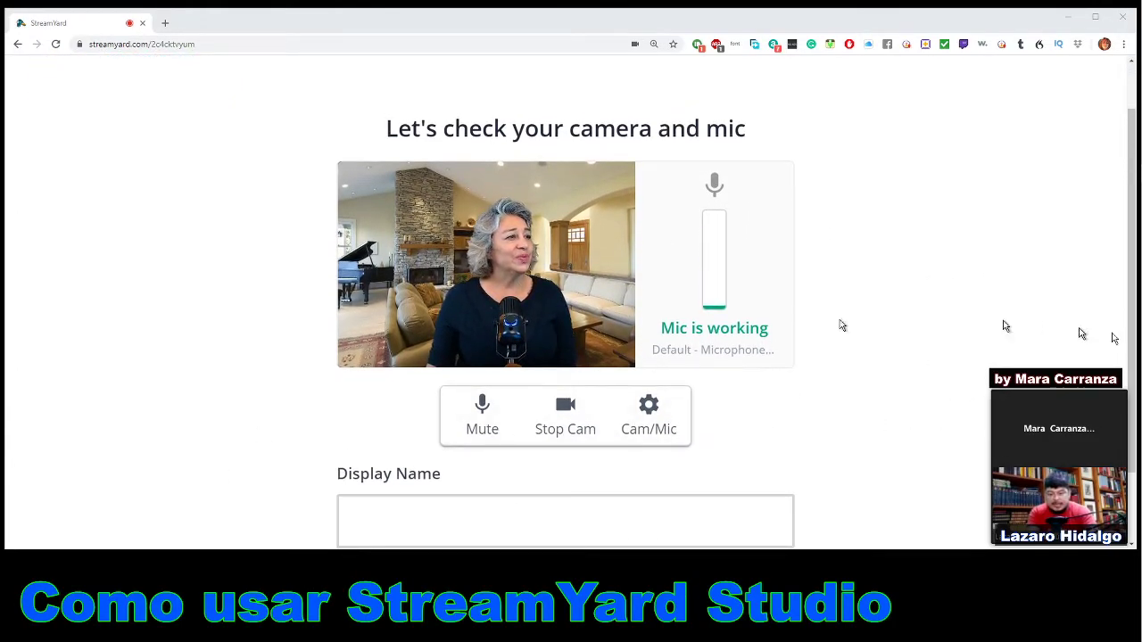
pyautogui.scroll(-1, 754, 456)
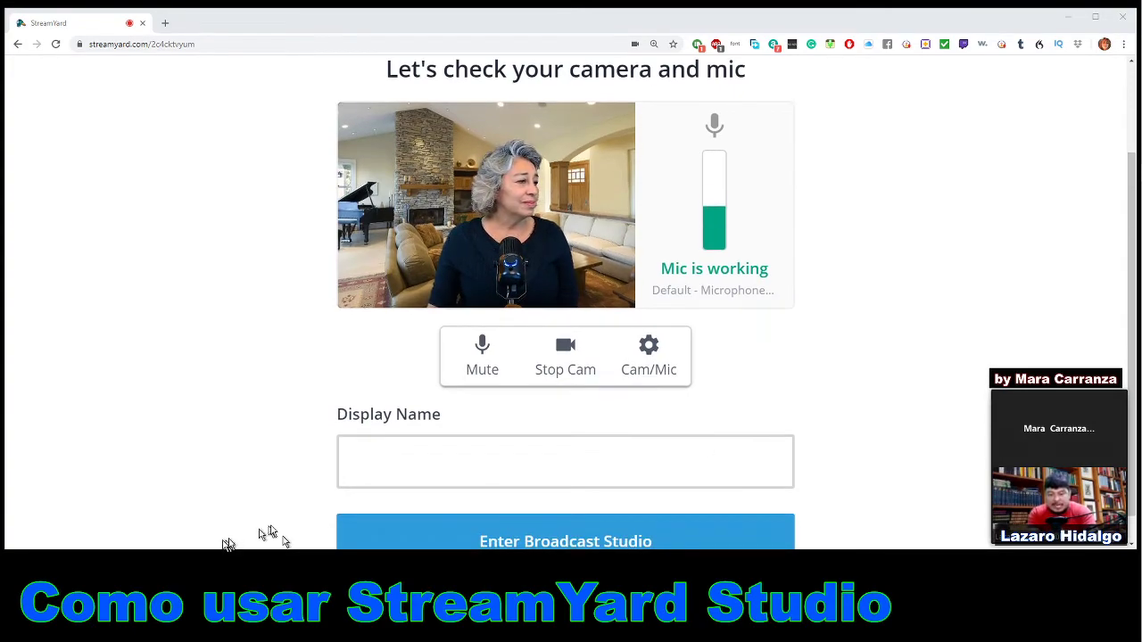
pyautogui.click(514, 447)
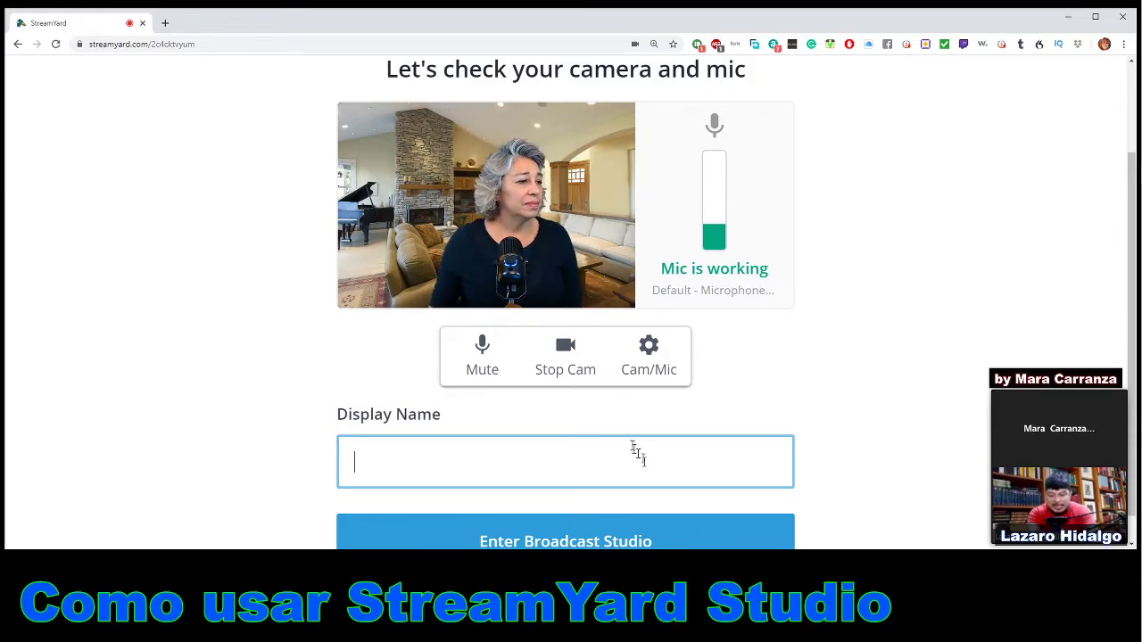
pyautogui.scroll(-1, 773, 411)
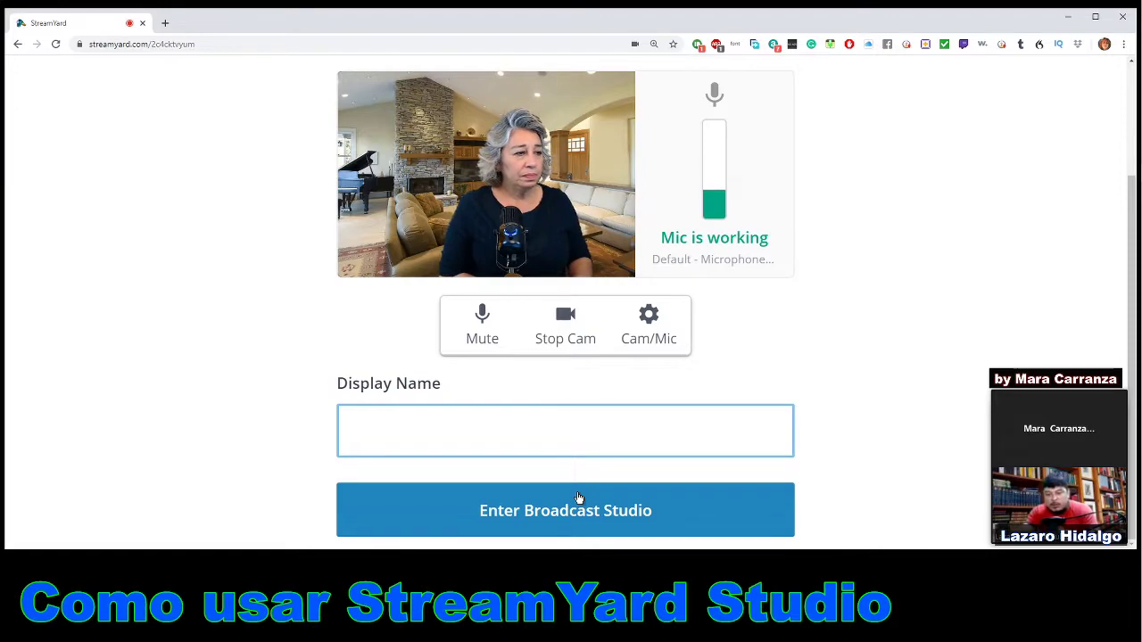
pyautogui.write('AMLO')
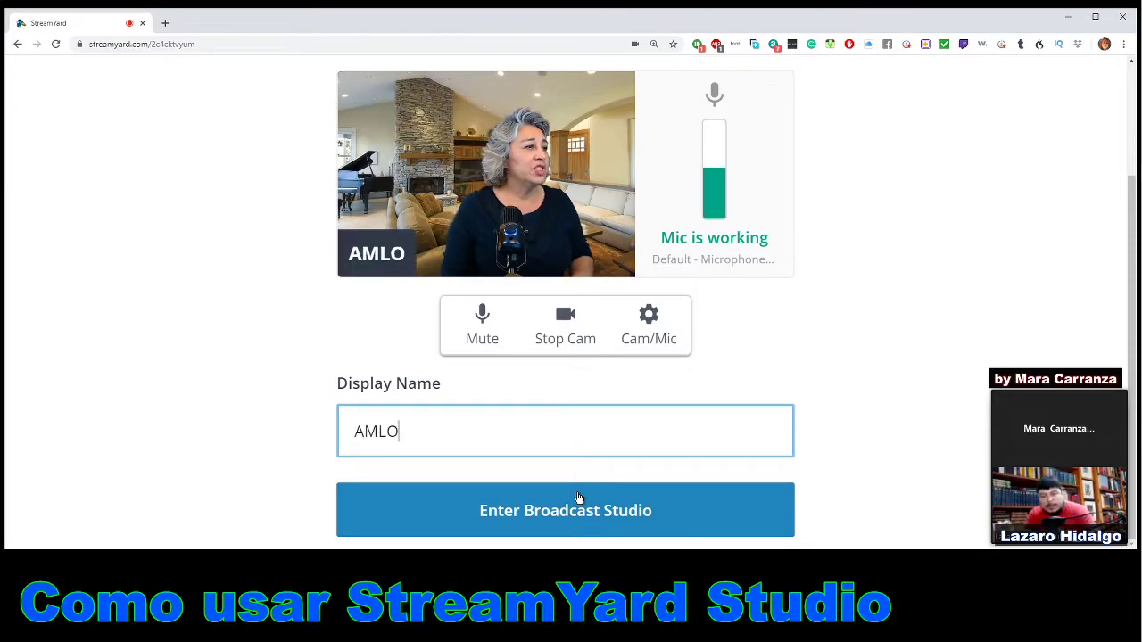
pyautogui.write('Vision')
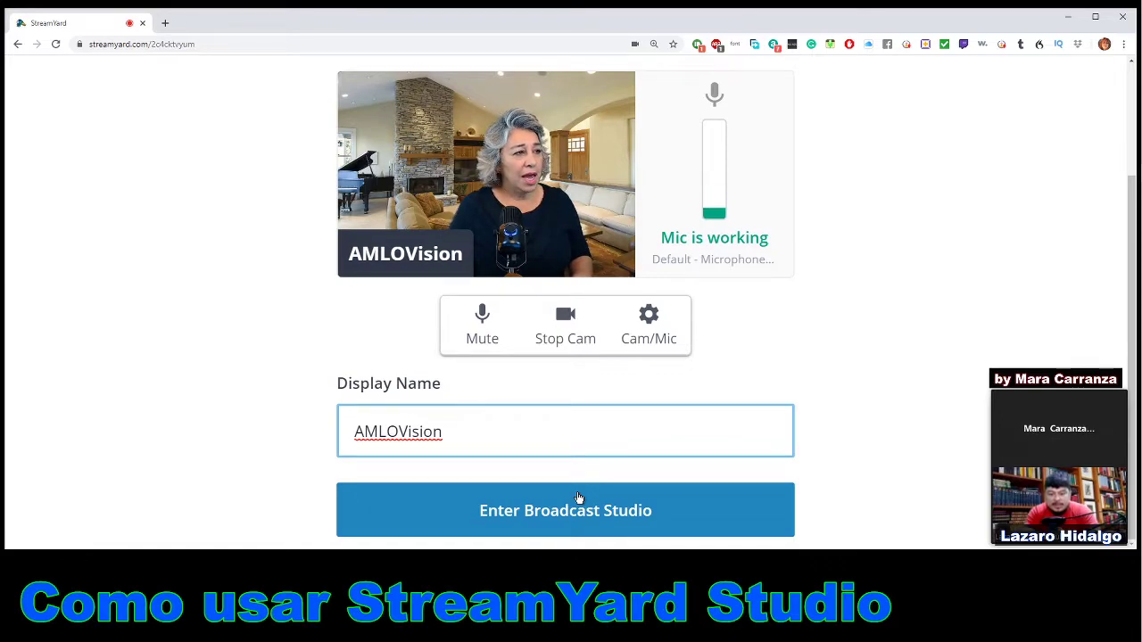
pyautogui.write(' Ho')
pyautogui.press('BackSpace')
pyautogui.press('BackSpace')
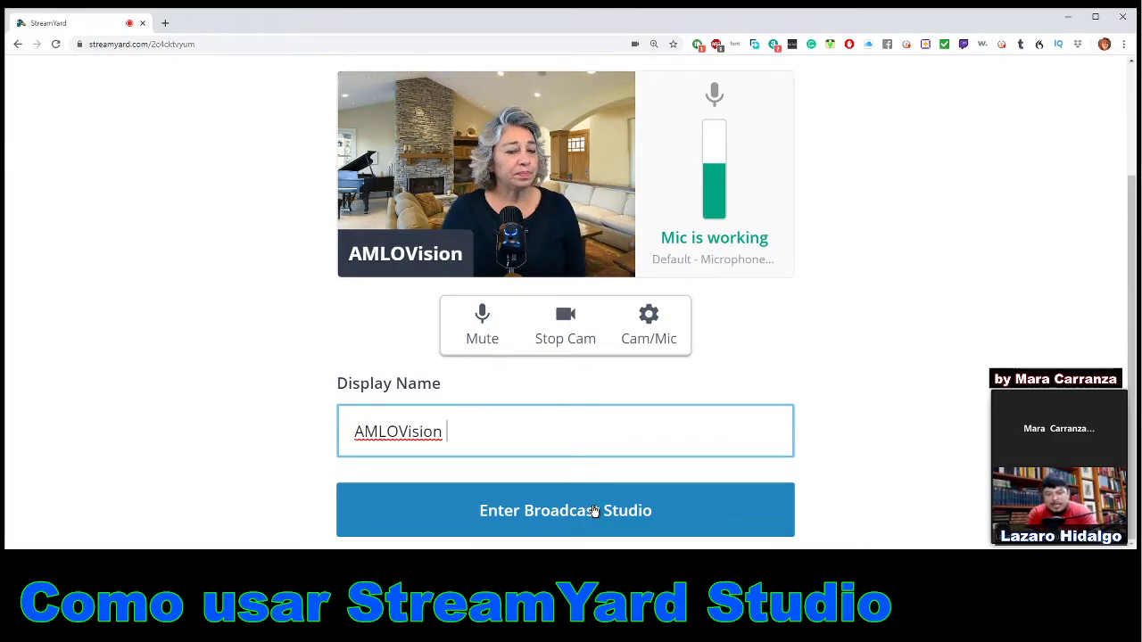
# Enter the broadcast studio and add the AMLOVision camera and audio to the stream.
pyautogui.click(595, 510)
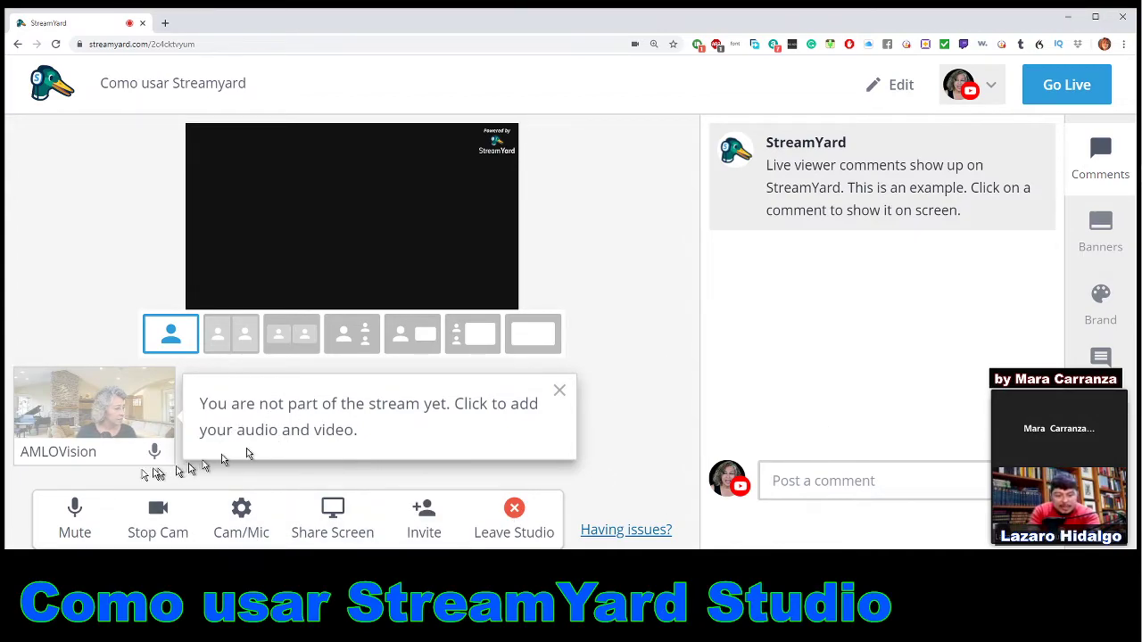
pyautogui.moveTo(105, 422)
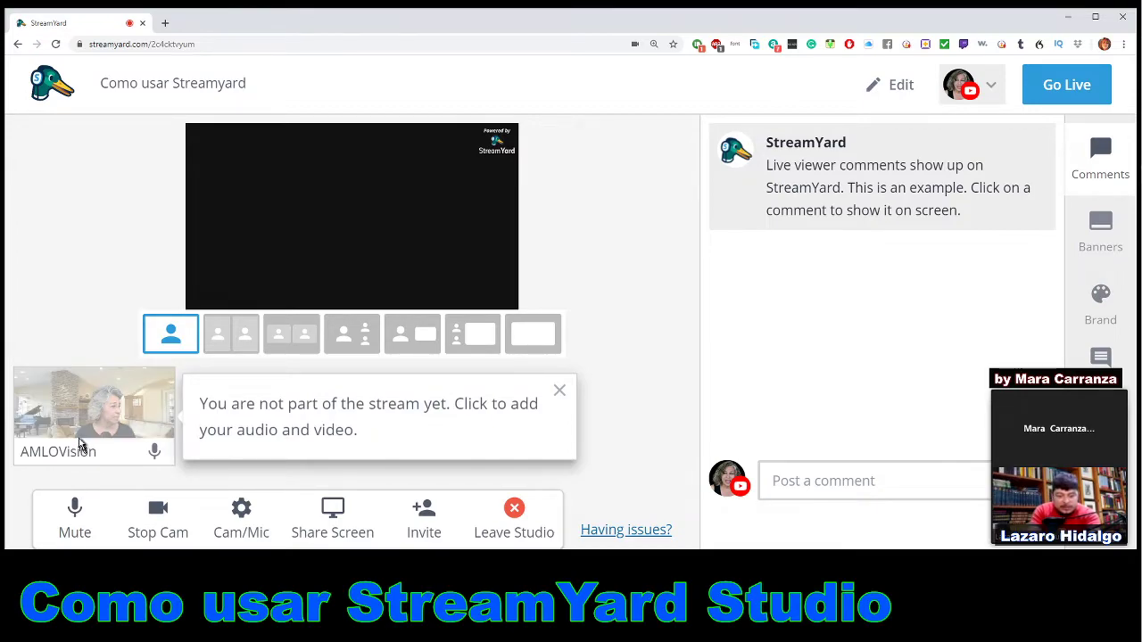
pyautogui.click(95, 395)
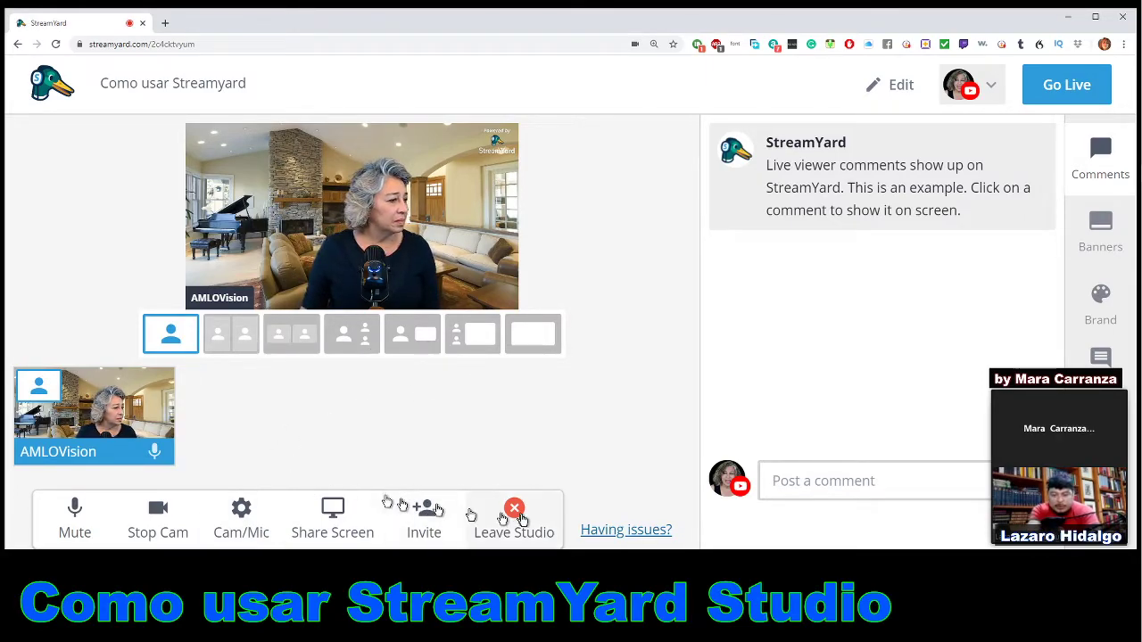
# Copy the studio's guest invitation link to the clipboard and close the sharing dialog.
pyautogui.click(425, 522)
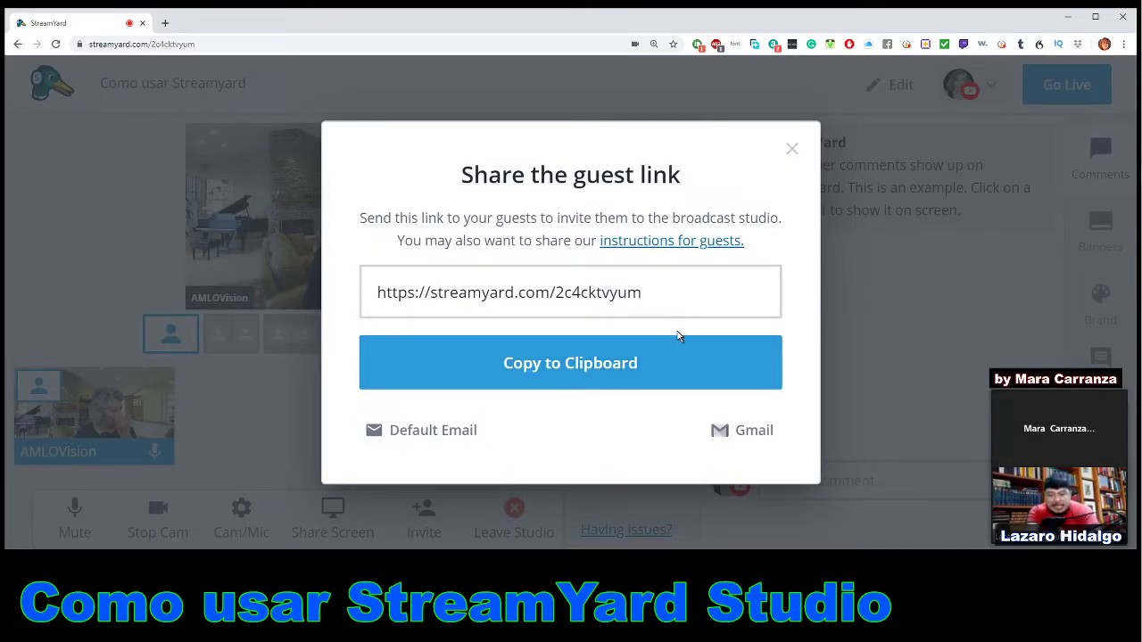
pyautogui.click(635, 363)
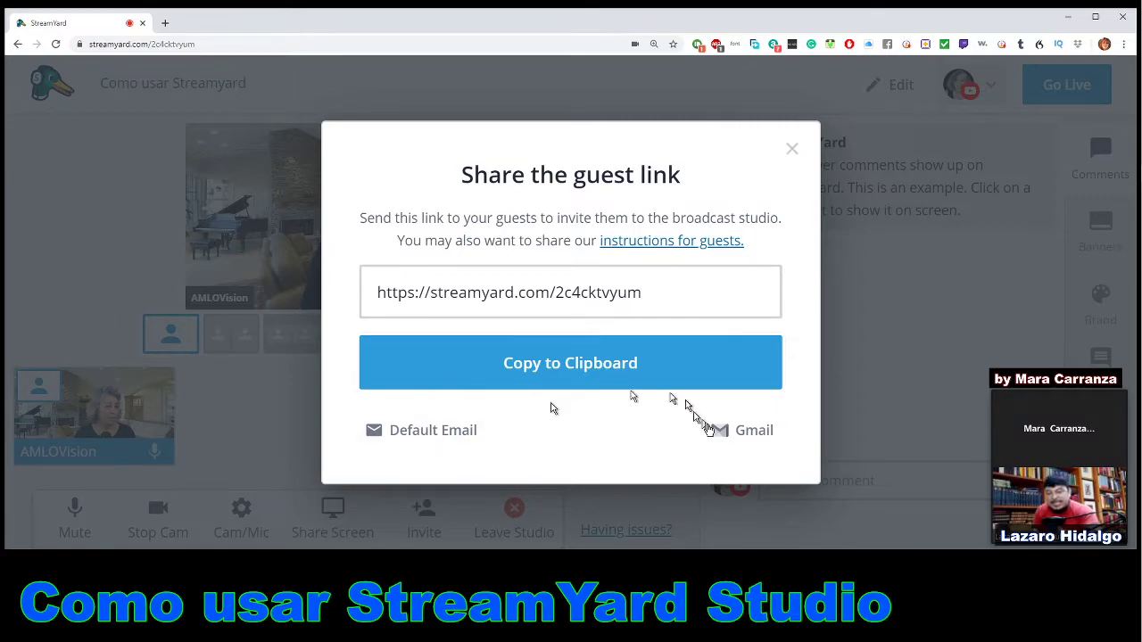
pyautogui.click(792, 151)
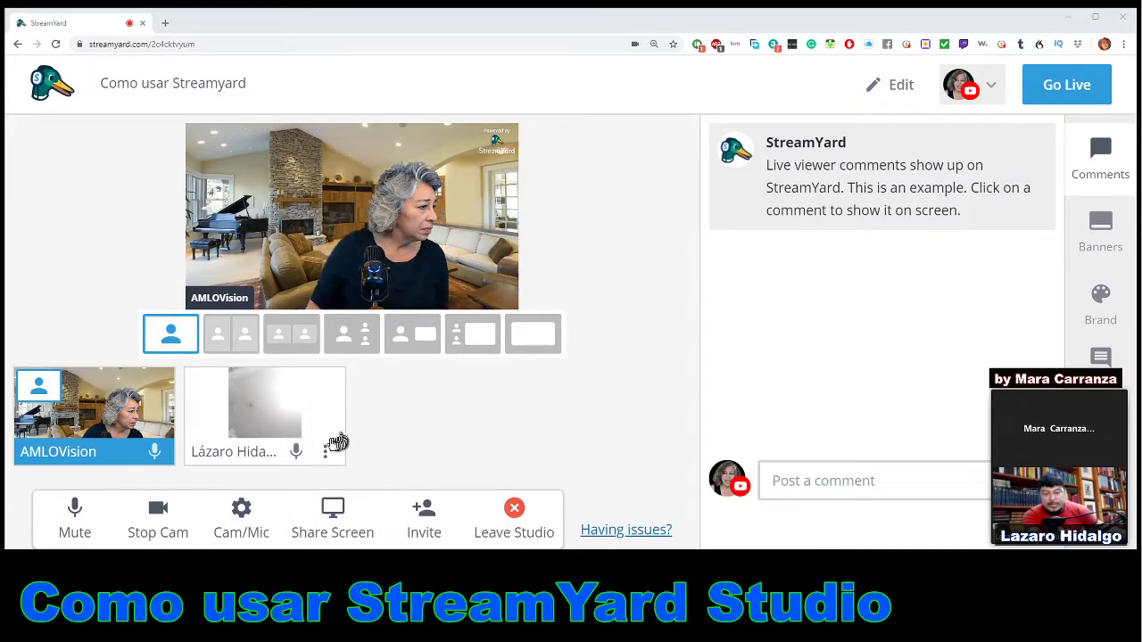
# Add the guest's camera to the stream alongside AMLOVision.
pyautogui.click(265, 392)
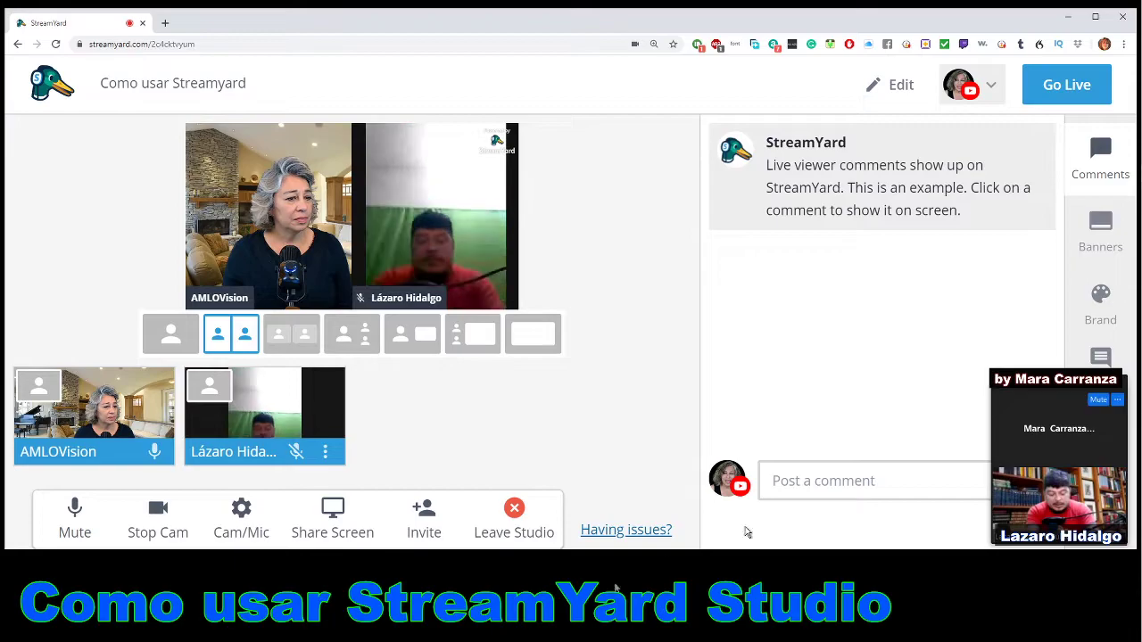
pyautogui.click(806, 485)
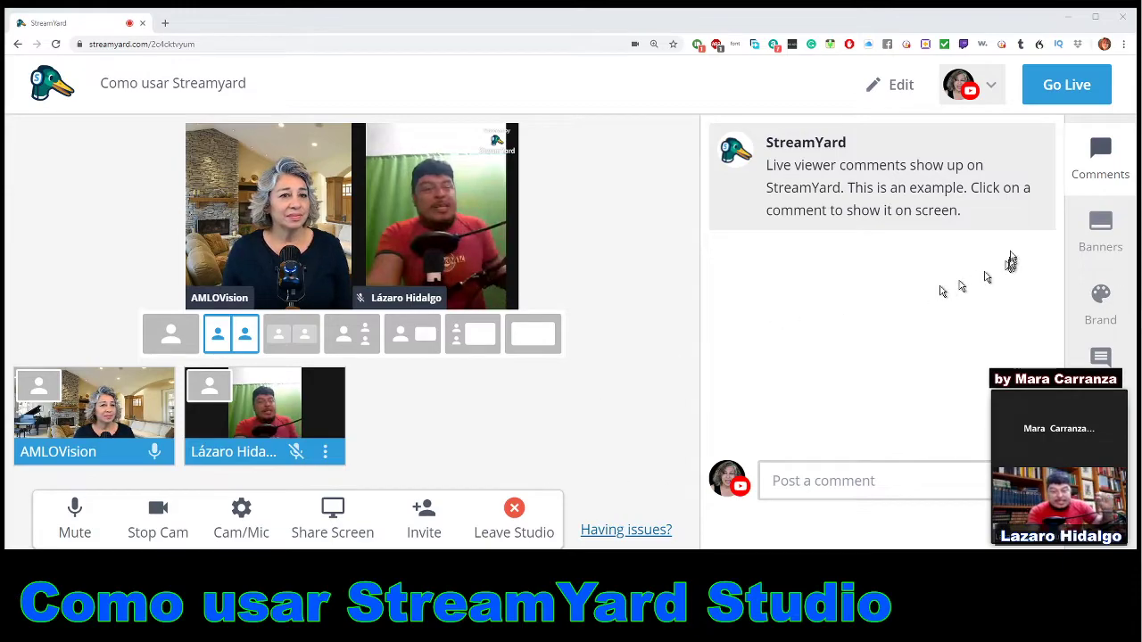
# Open the example banners and show "This is an example of a banner. Click on a banner to show it on screen." on the stream.
pyautogui.click(1093, 227)
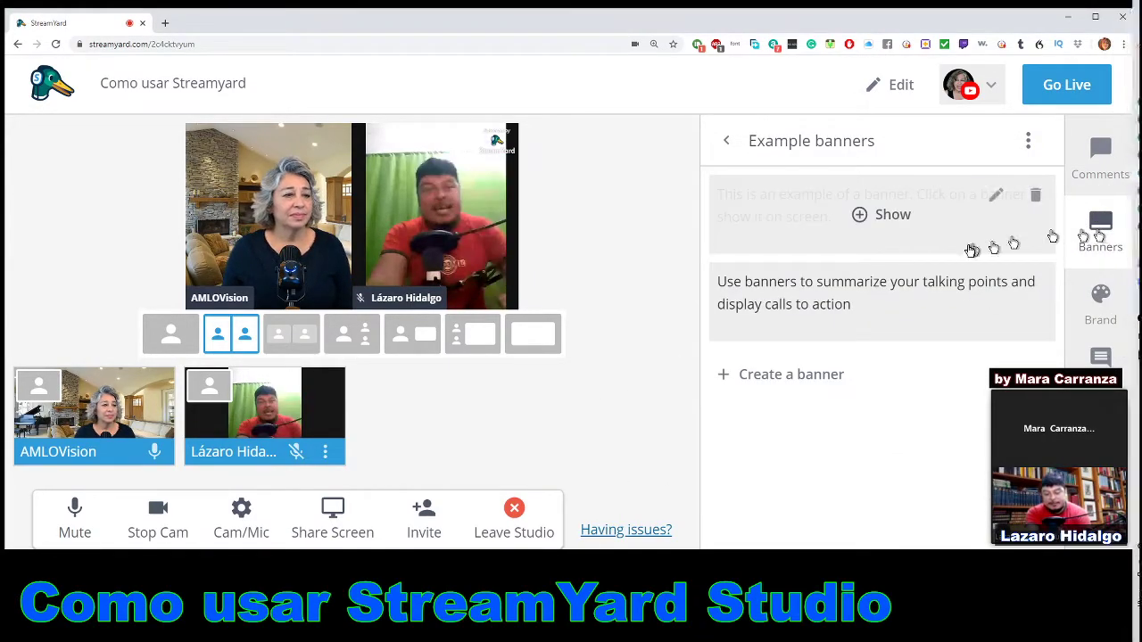
pyautogui.click(856, 225)
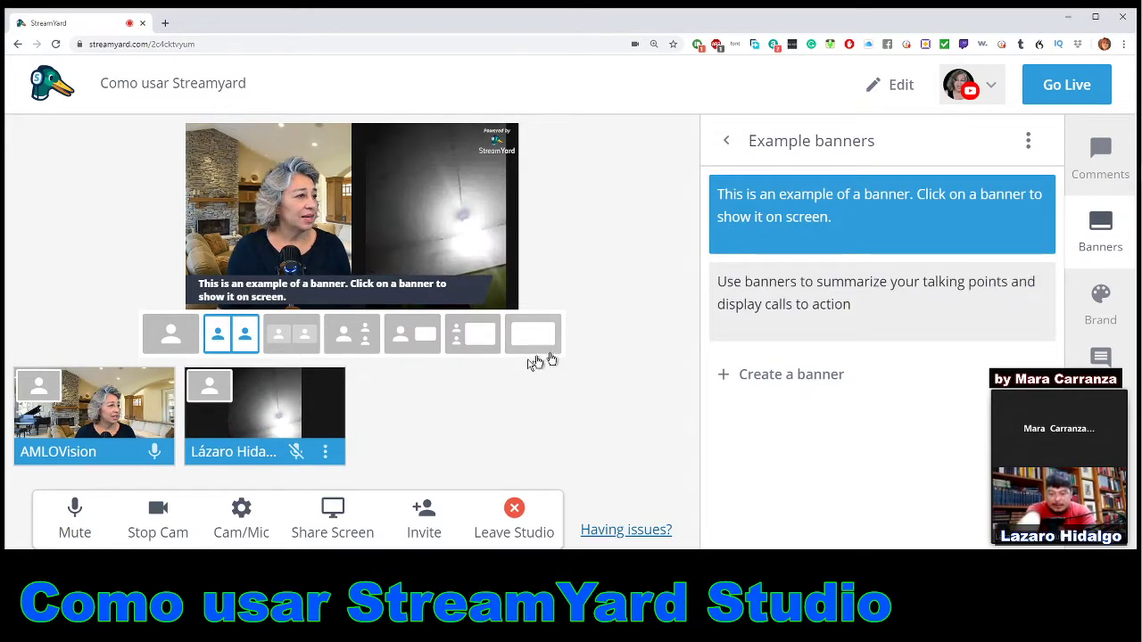
pyautogui.moveTo(279, 415)
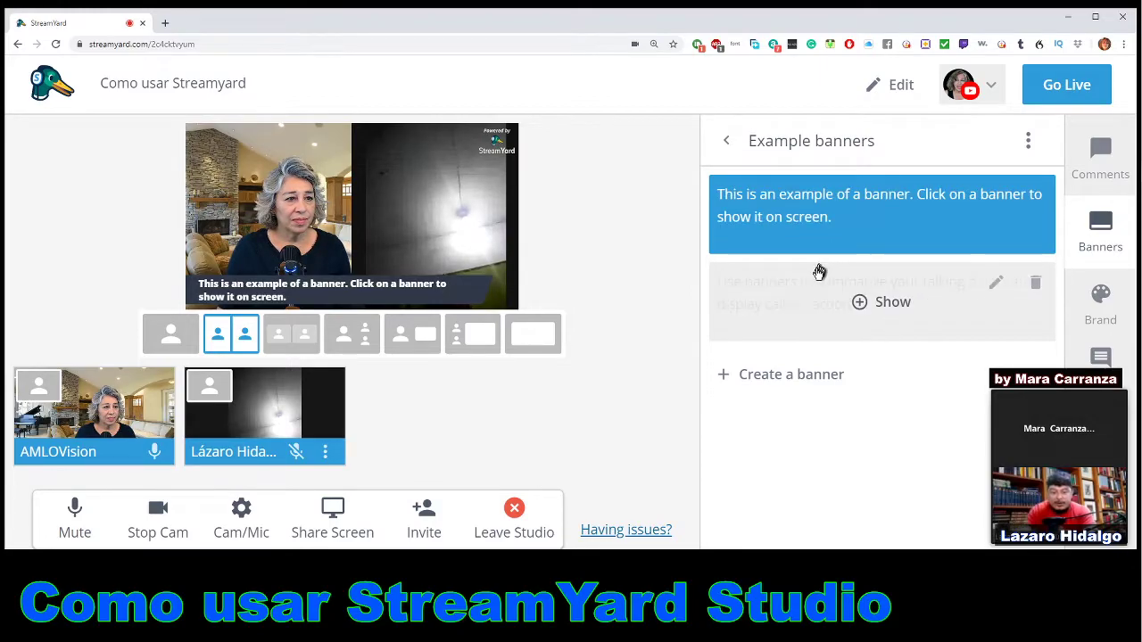
# Create a non-scrolling banner with the text "How to use Streamyard" in the example banners.
pyautogui.click(729, 381)
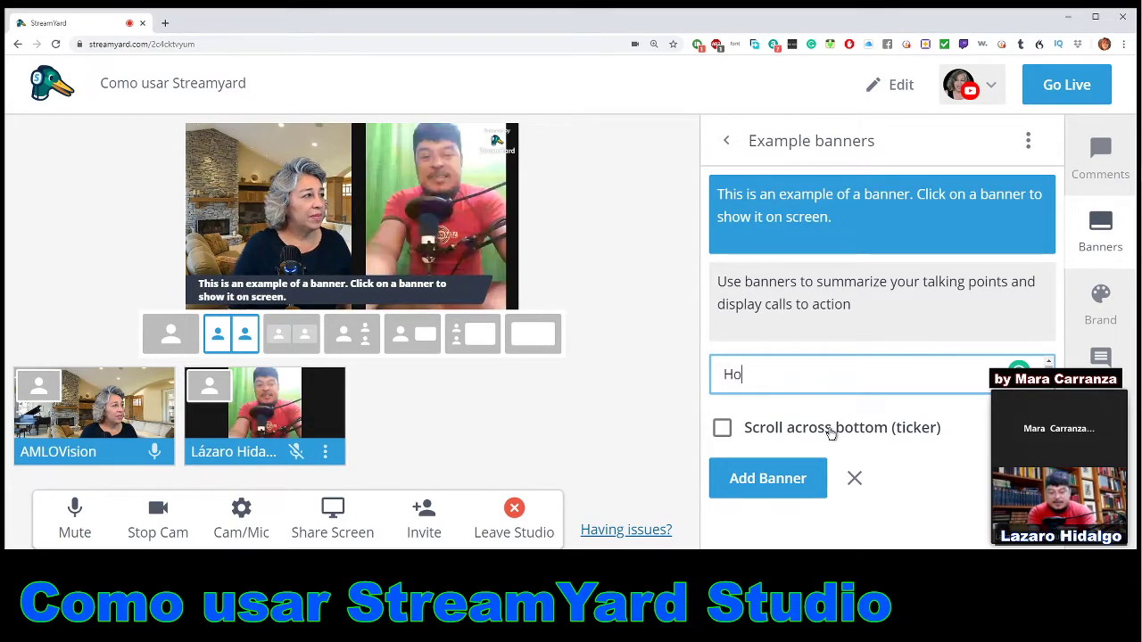
pyautogui.write('w to use ')
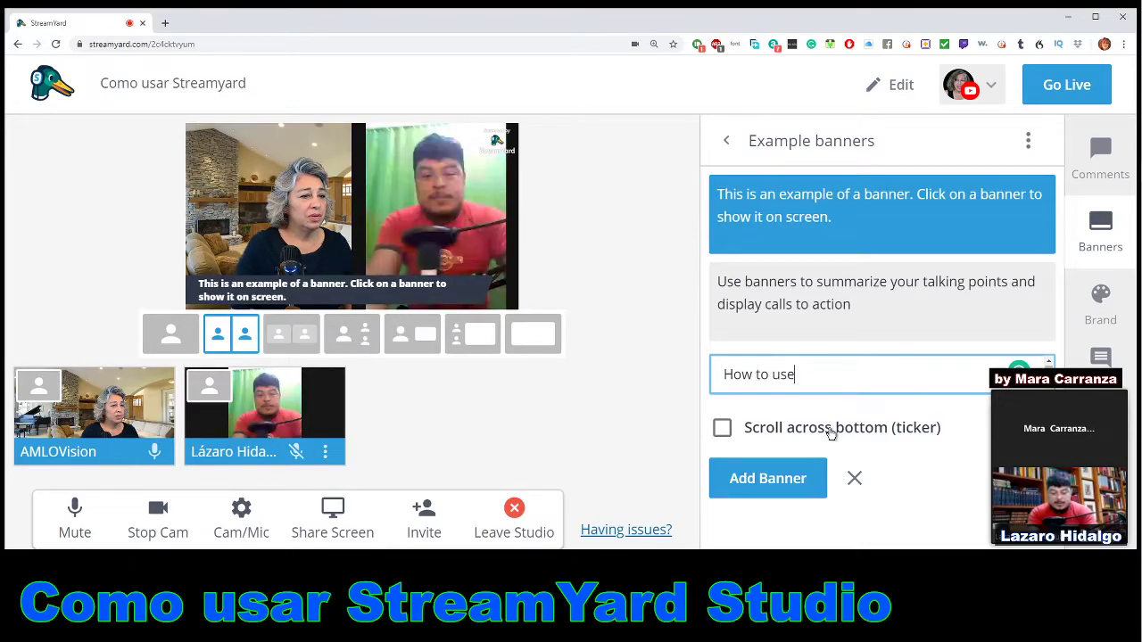
pyautogui.write('Stream')
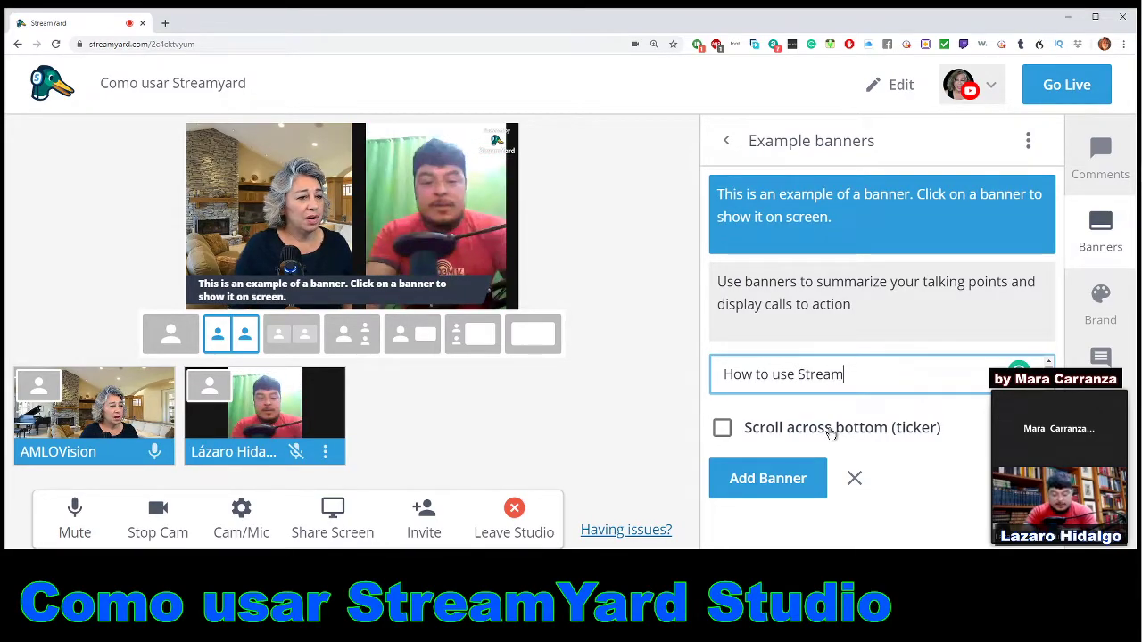
pyautogui.write('yard')
pyautogui.press('Return')
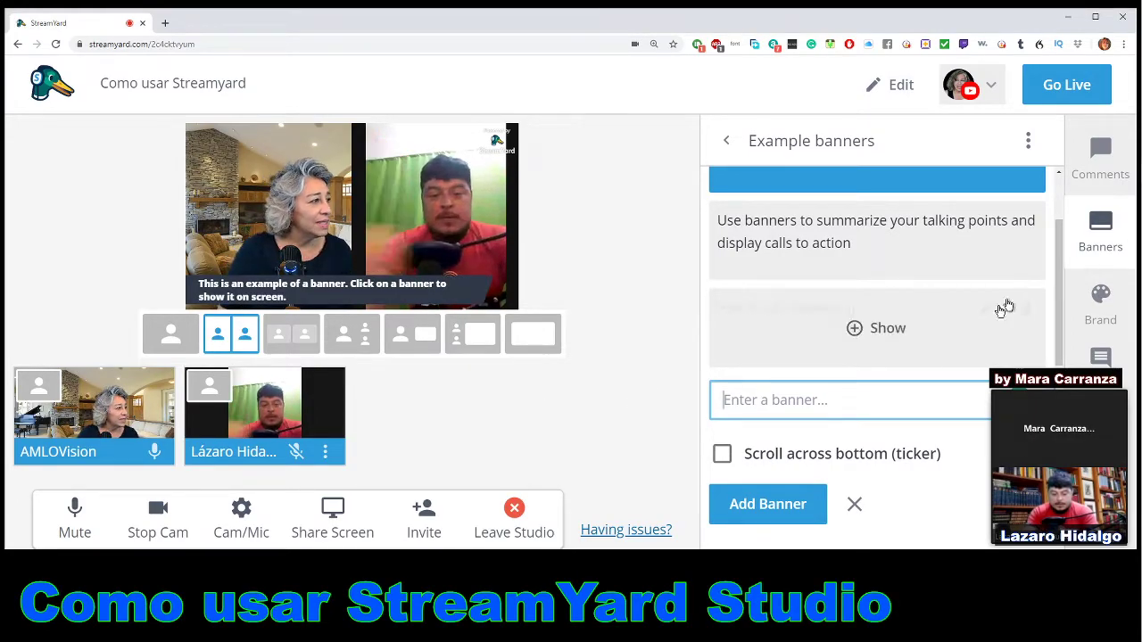
pyautogui.click(797, 502)
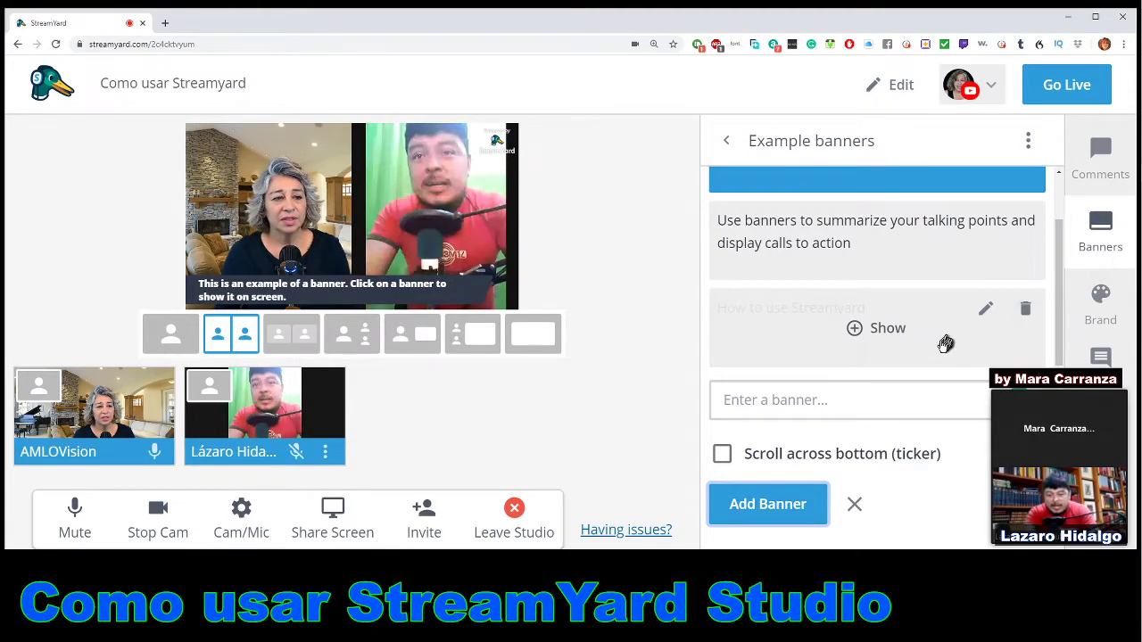
# Show the "How to use Streamyard" banner on the stream in place of the example banner.
pyautogui.click(876, 328)
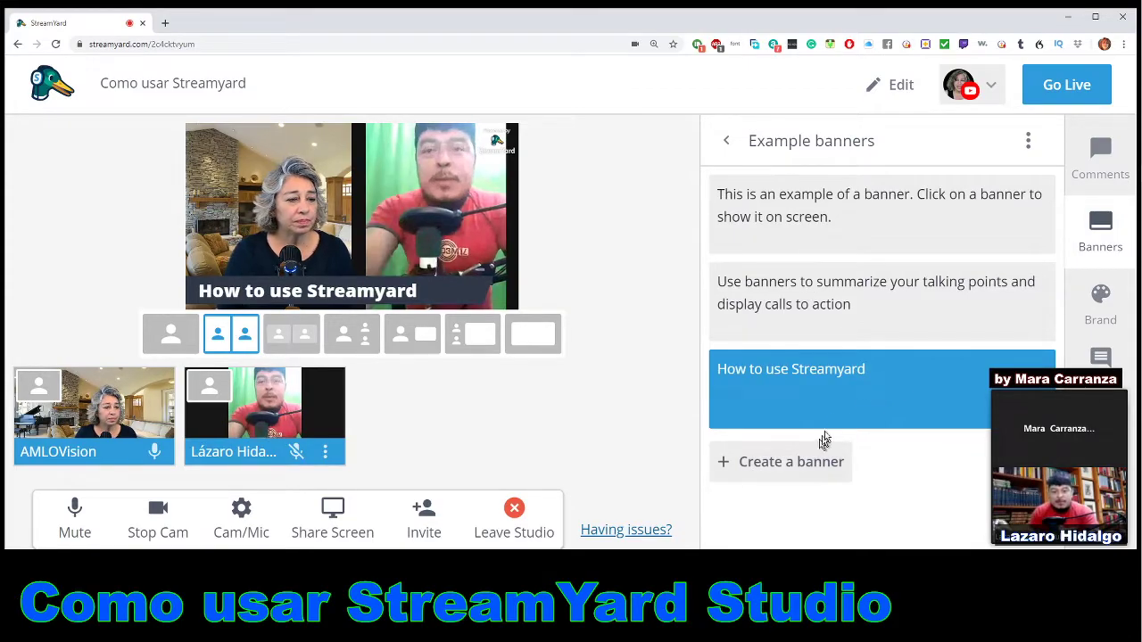
pyautogui.moveTo(952, 387)
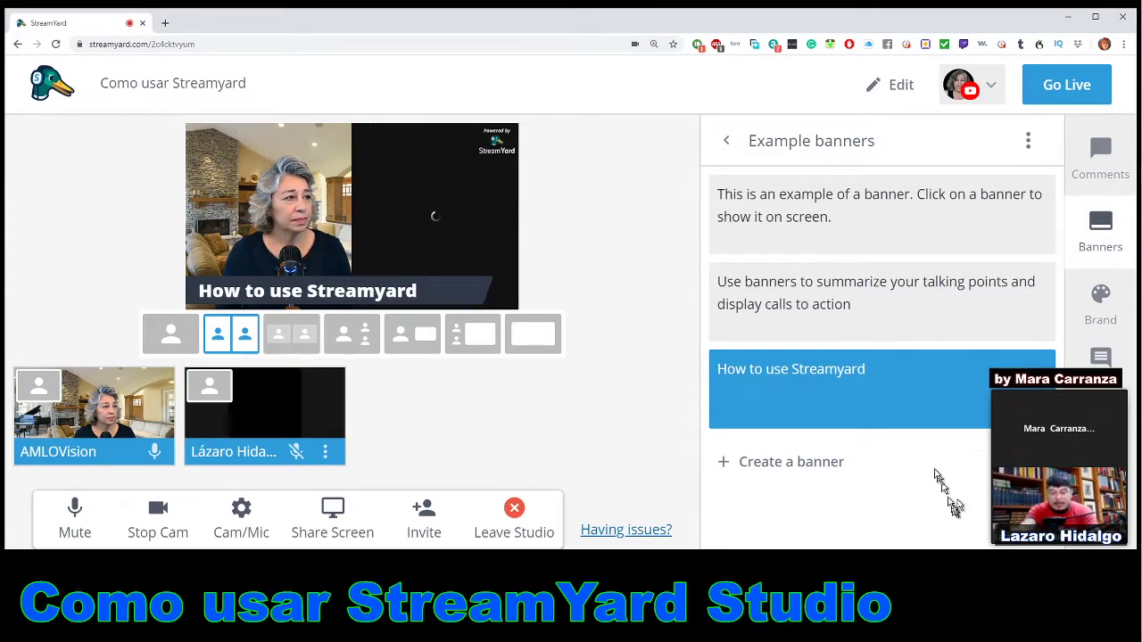
pyautogui.moveTo(933, 429)
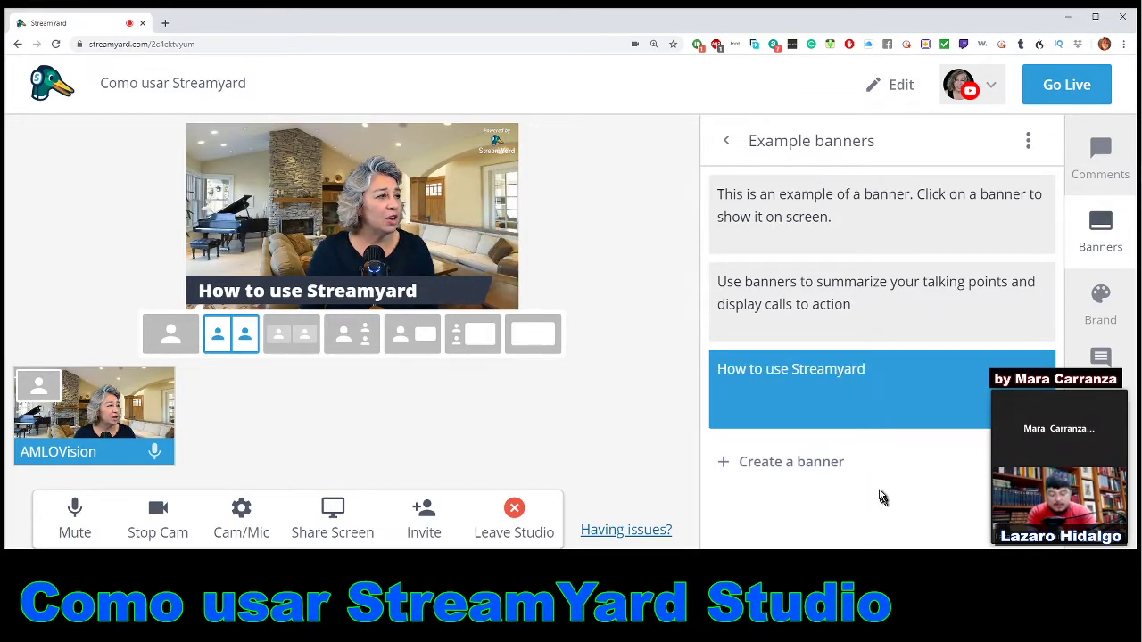
pyautogui.moveTo(731, 413)
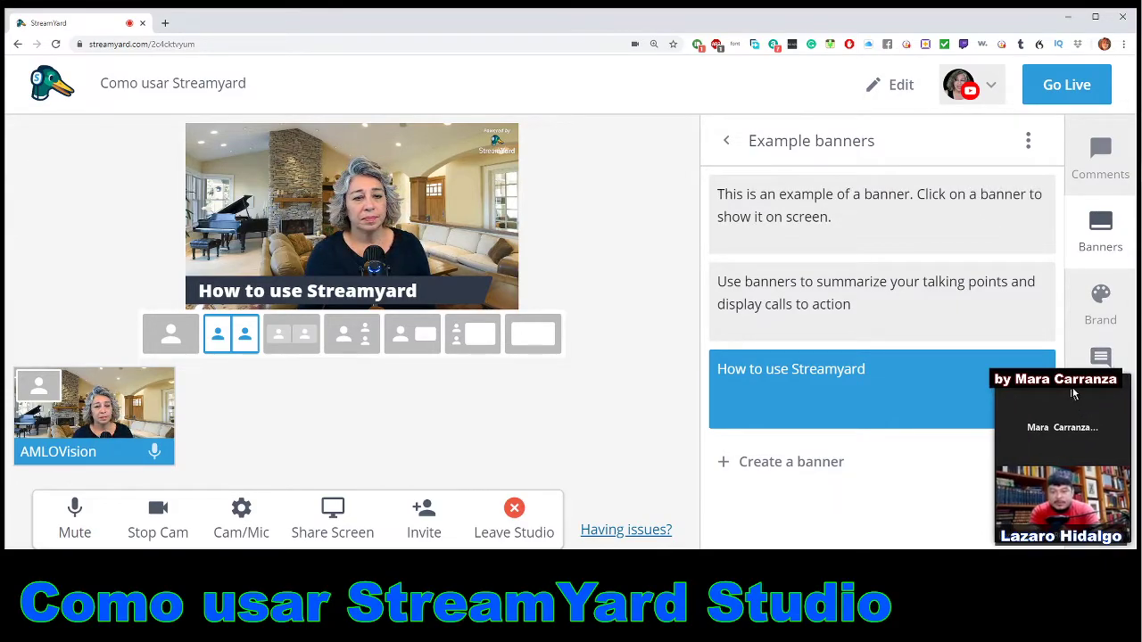
# Move the floating video call window clear of the banner list and hide the "How to use Streamyard" banner from the stream.
pyautogui.moveTo(1071, 400); pyautogui.dragTo(641, 330)
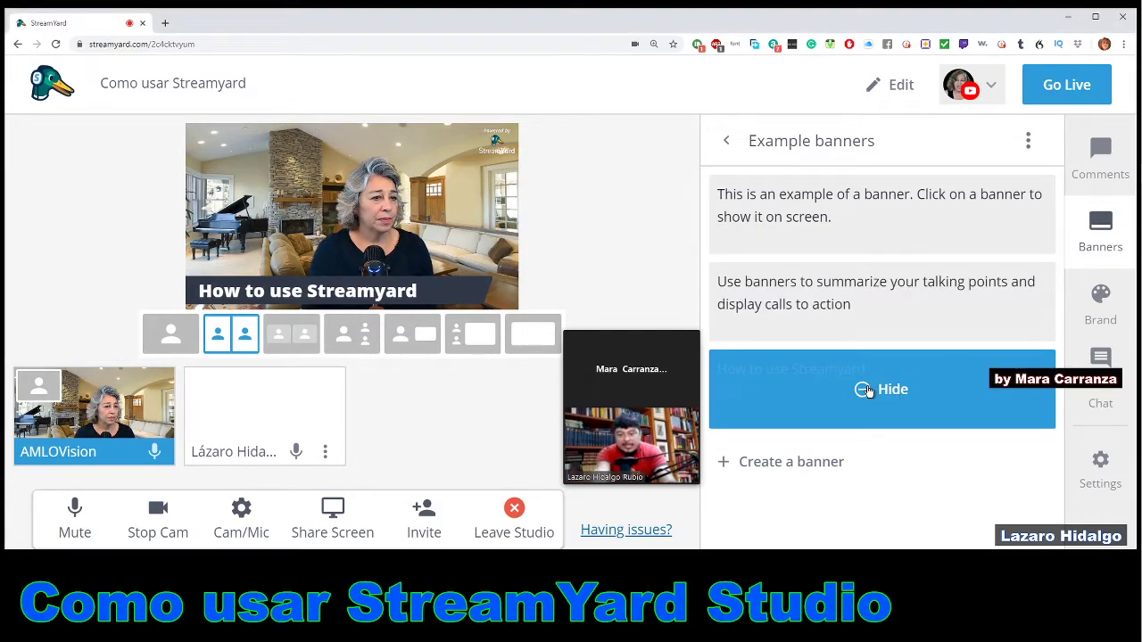
pyautogui.click(868, 391)
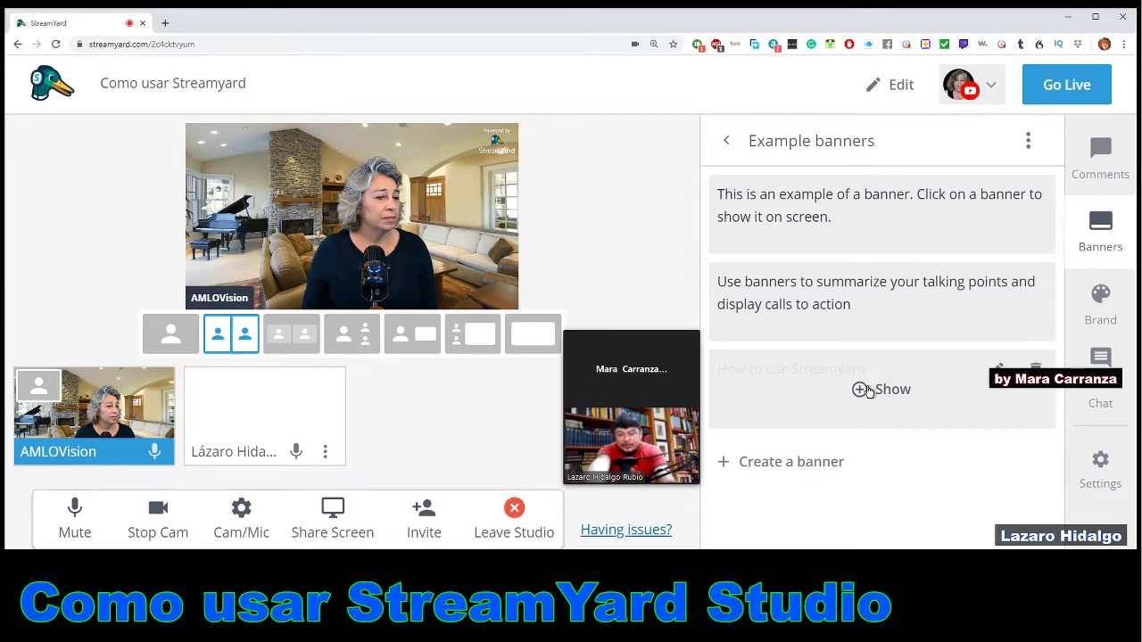
# Show the "How to use Streamyard" banner on the stream and hide it again.
pyautogui.click(865, 391)
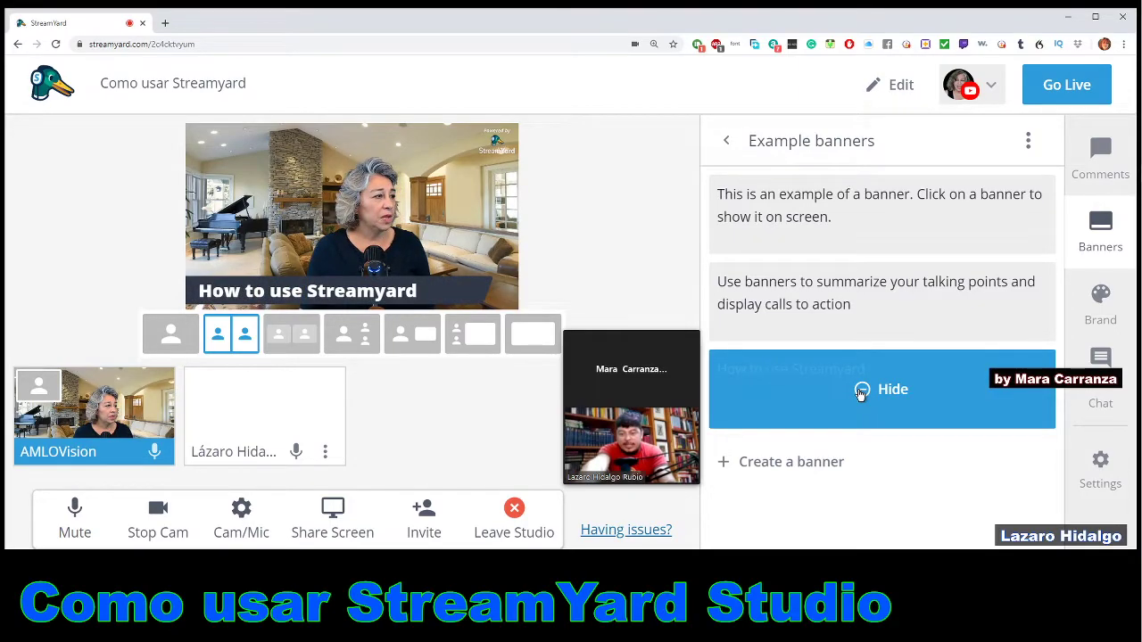
pyautogui.click(861, 393)
pyautogui.click(859, 393)
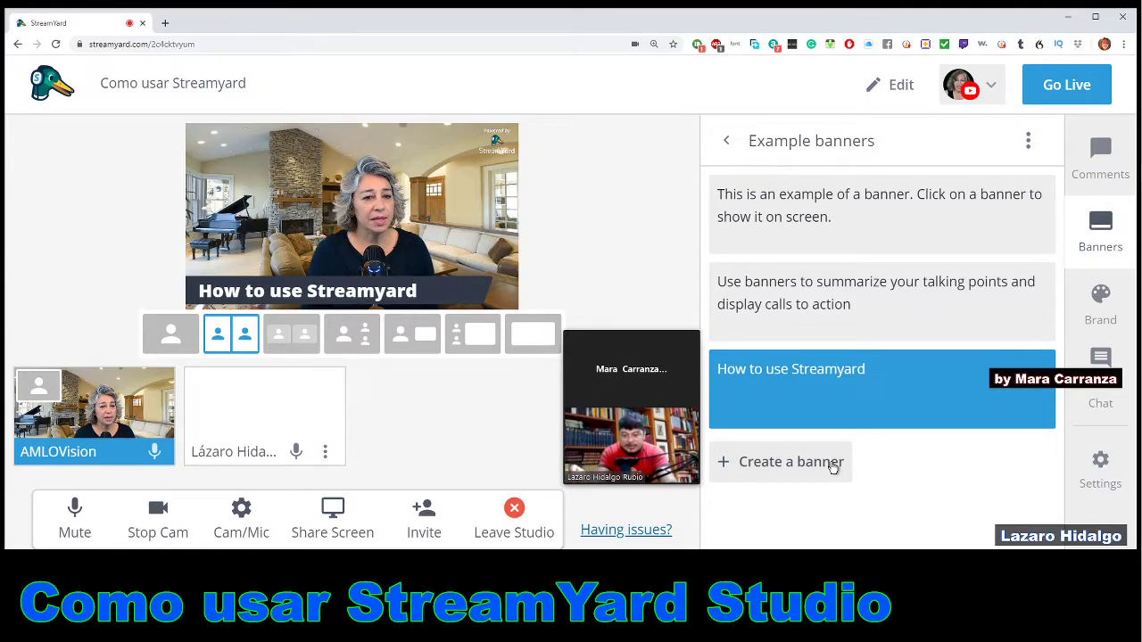
pyautogui.click(864, 393)
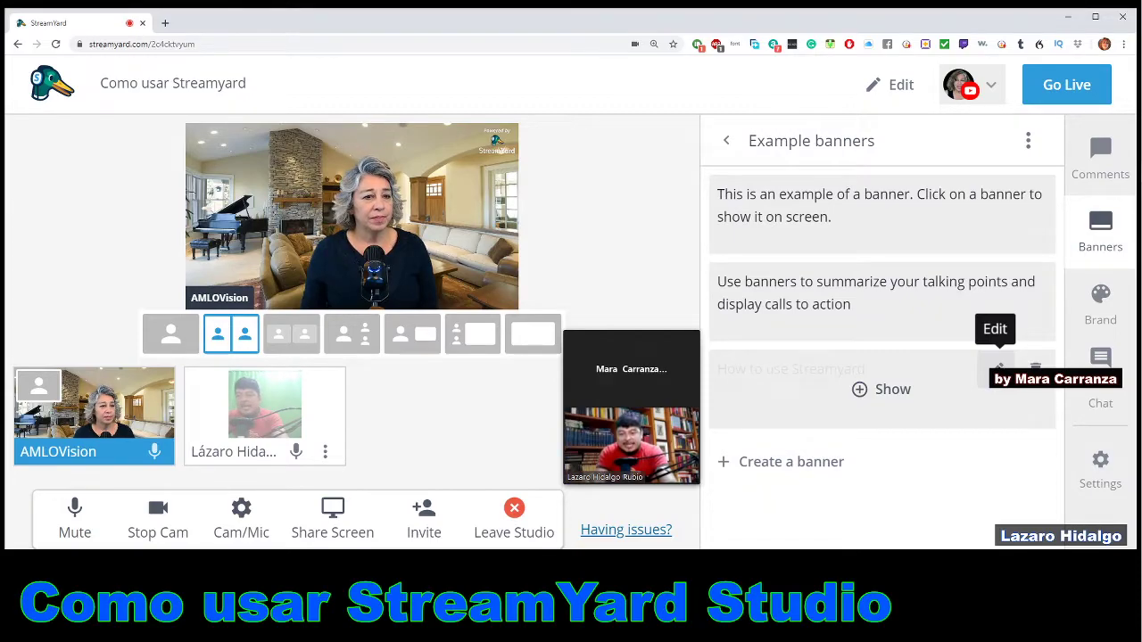
# Change the "How to use Streamyard" banner into a ticker that scrolls across the bottom, save it and show it on the stream.
pyautogui.click(998, 368)
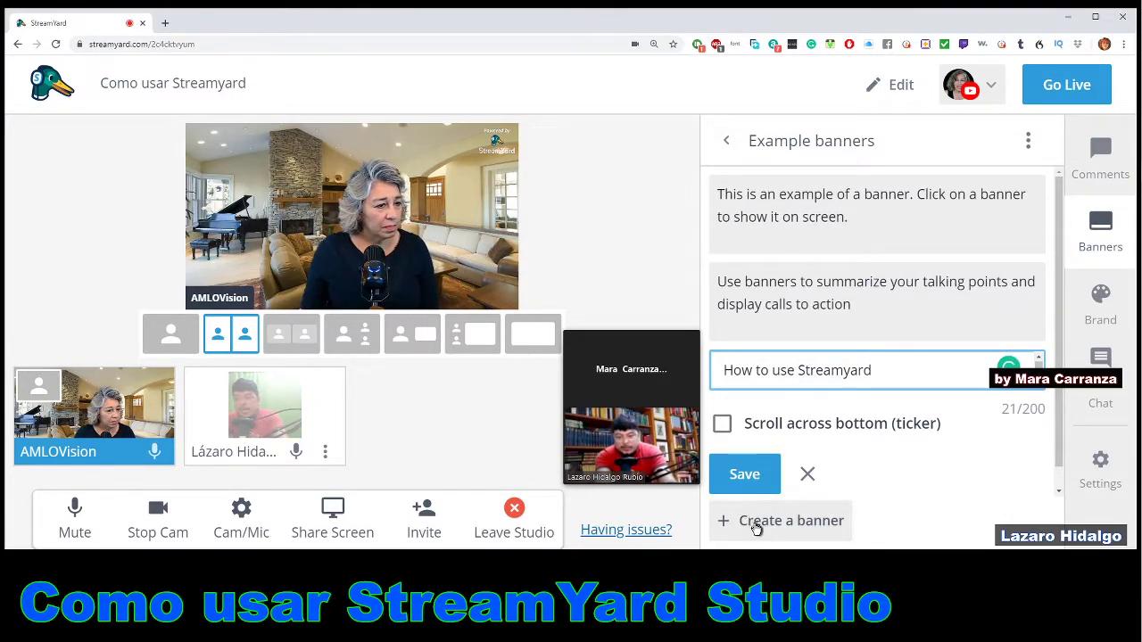
pyautogui.click(723, 425)
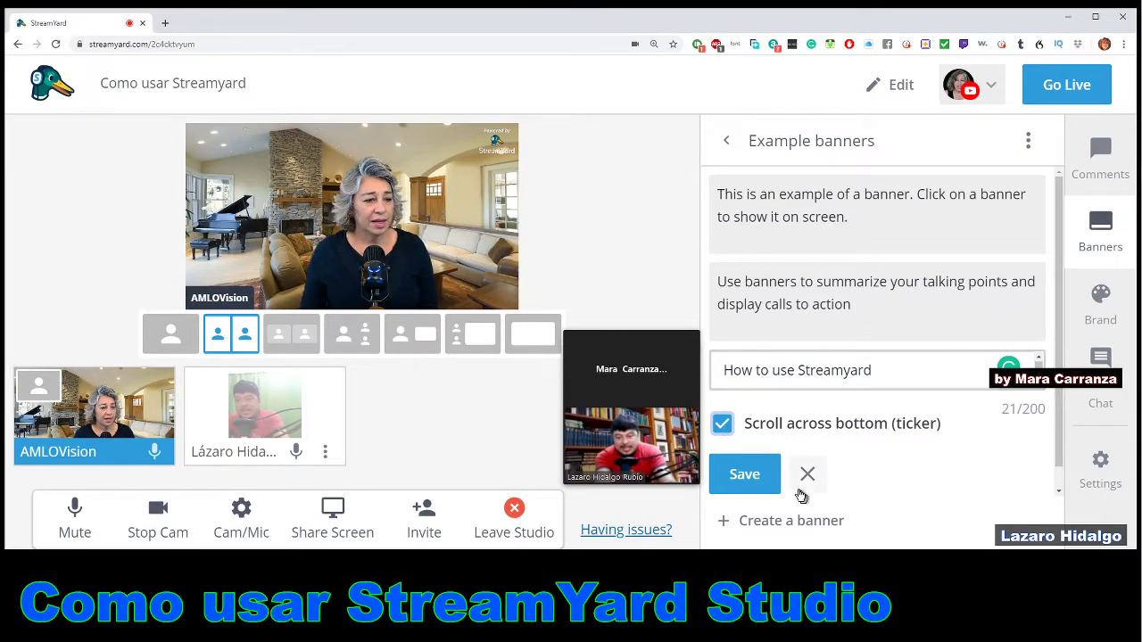
pyautogui.click(754, 477)
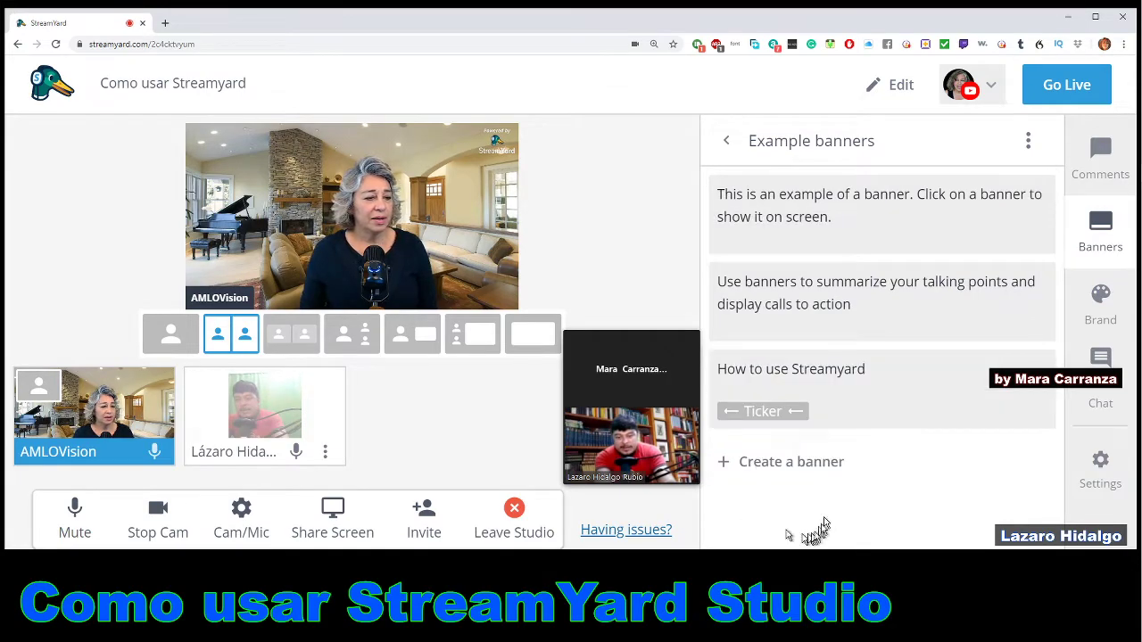
pyautogui.moveTo(865, 403)
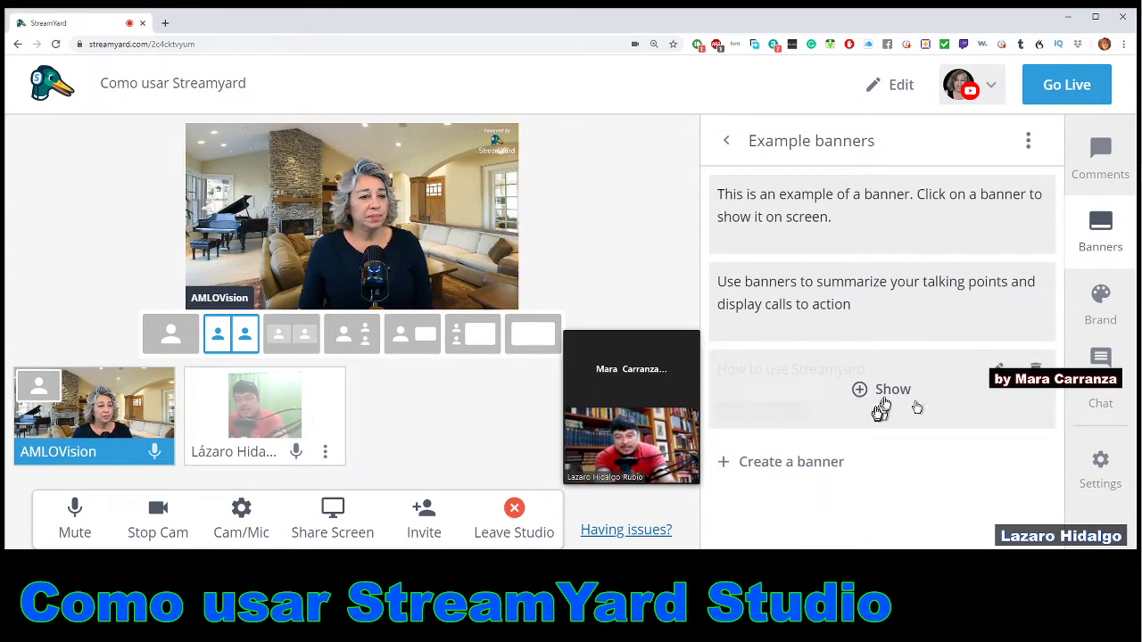
pyautogui.click(896, 391)
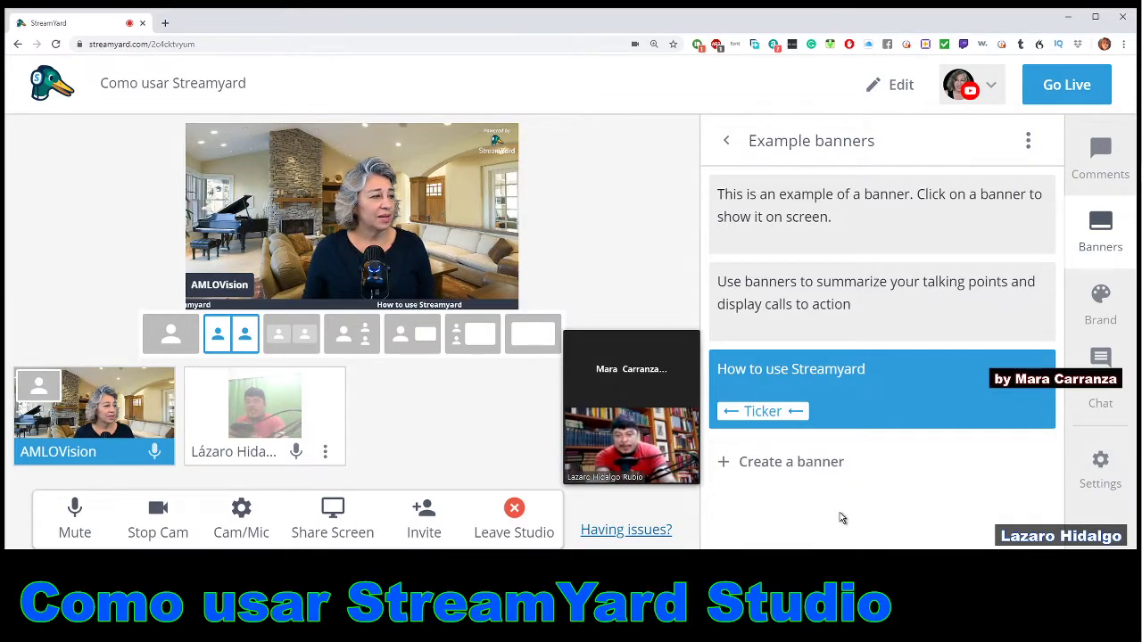
# Open the brand settings, add the waiting guest to the stream beside the host and try to unmute them.
pyautogui.moveTo(1131, 350)
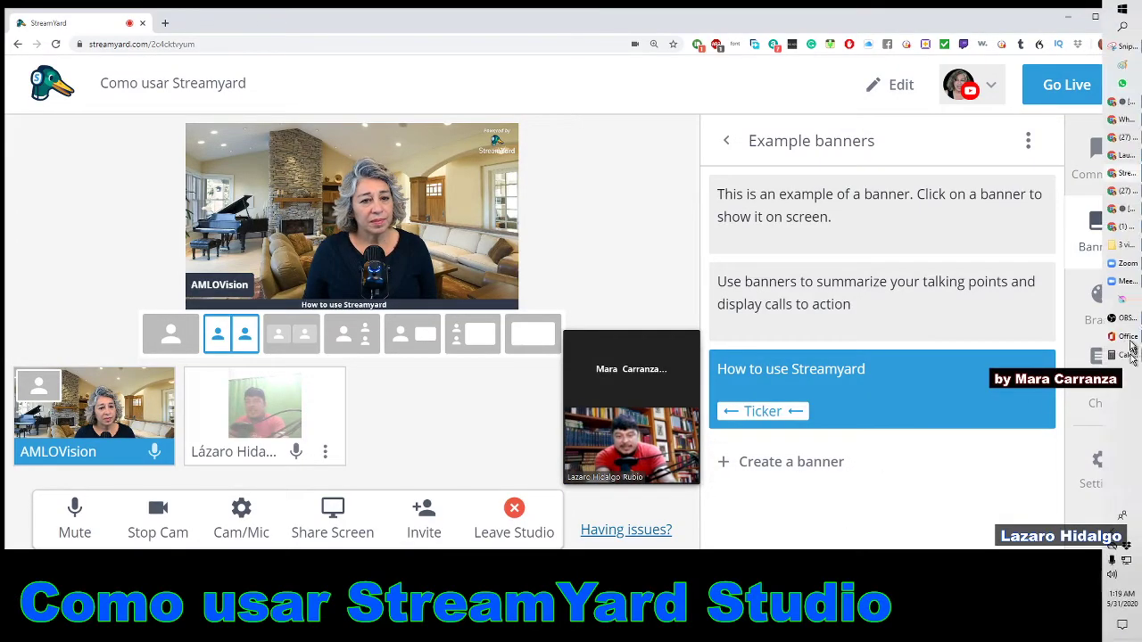
pyautogui.click(1097, 305)
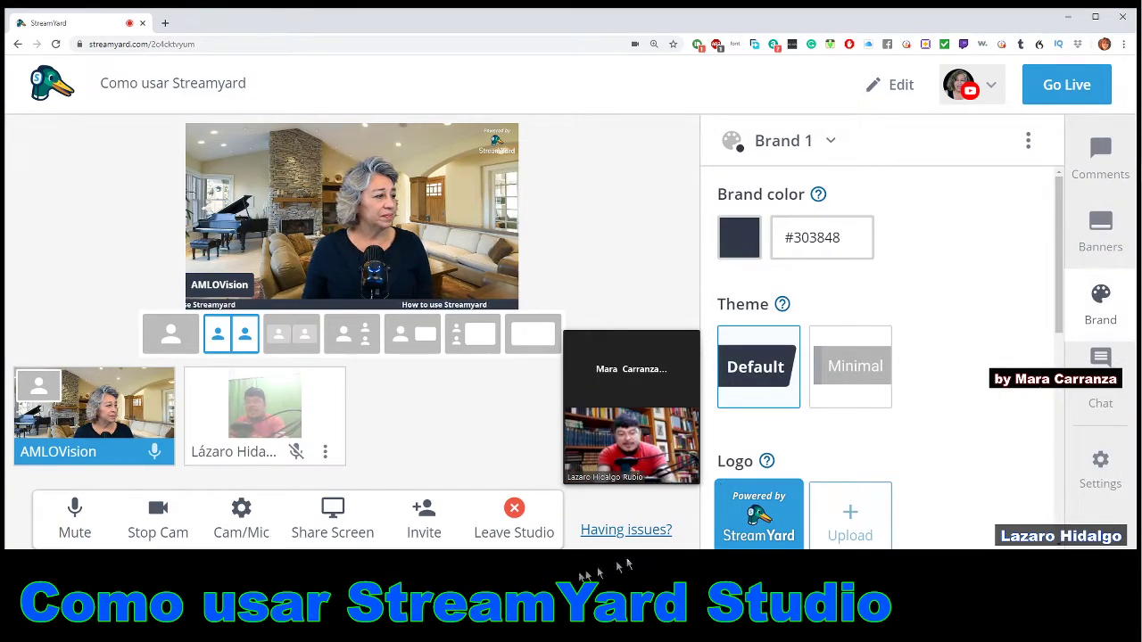
pyautogui.click(264, 413)
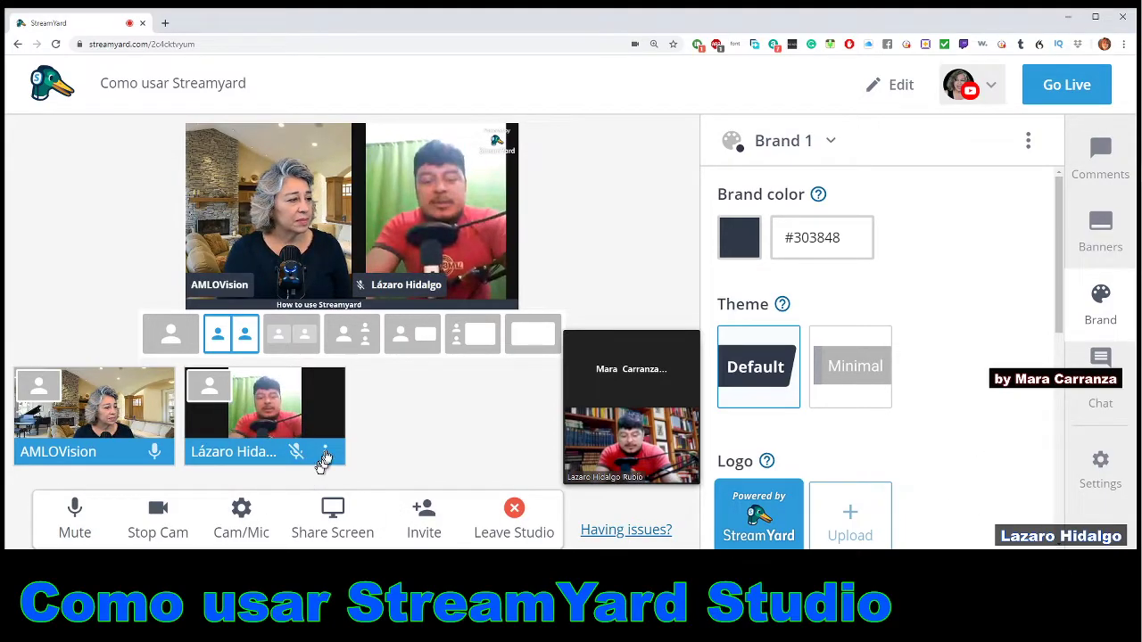
pyautogui.moveTo(327, 428)
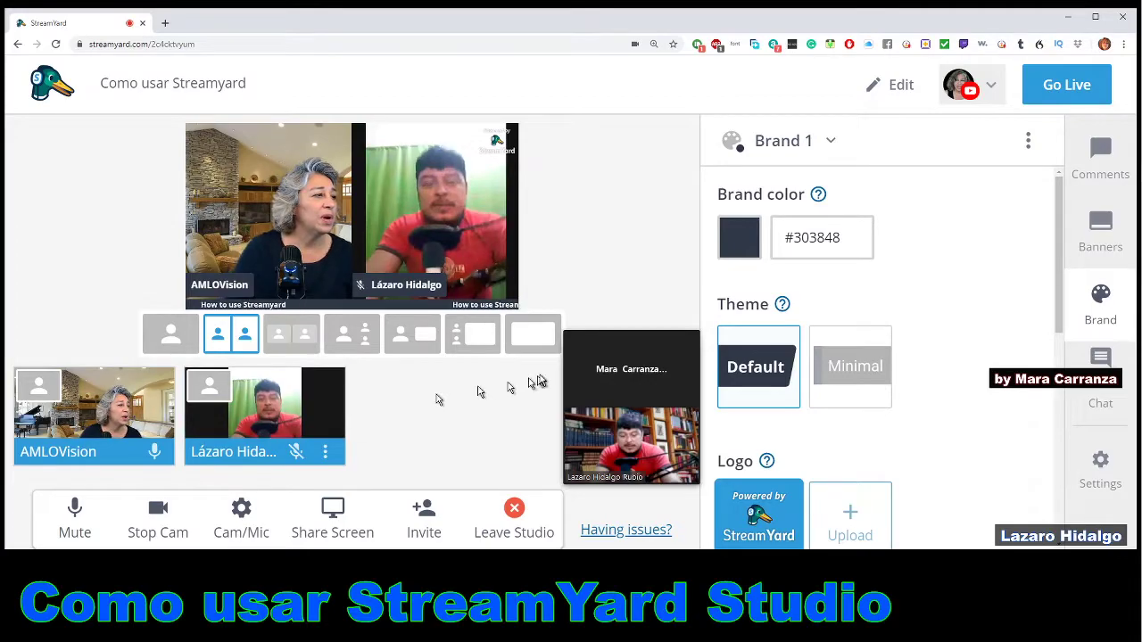
pyautogui.click(360, 285)
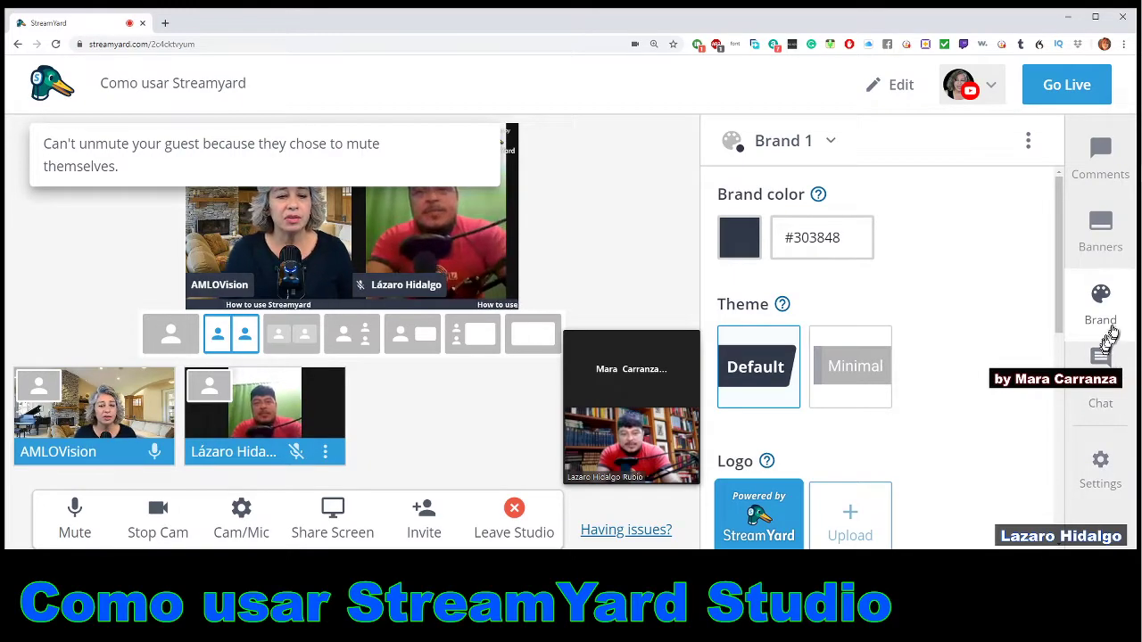
# Set the brand color of Brand 1 to the dark blue #1a21b7 and close the color picker.
pyautogui.scroll(-1, 879, 451)
pyautogui.scroll(1, 888, 455)
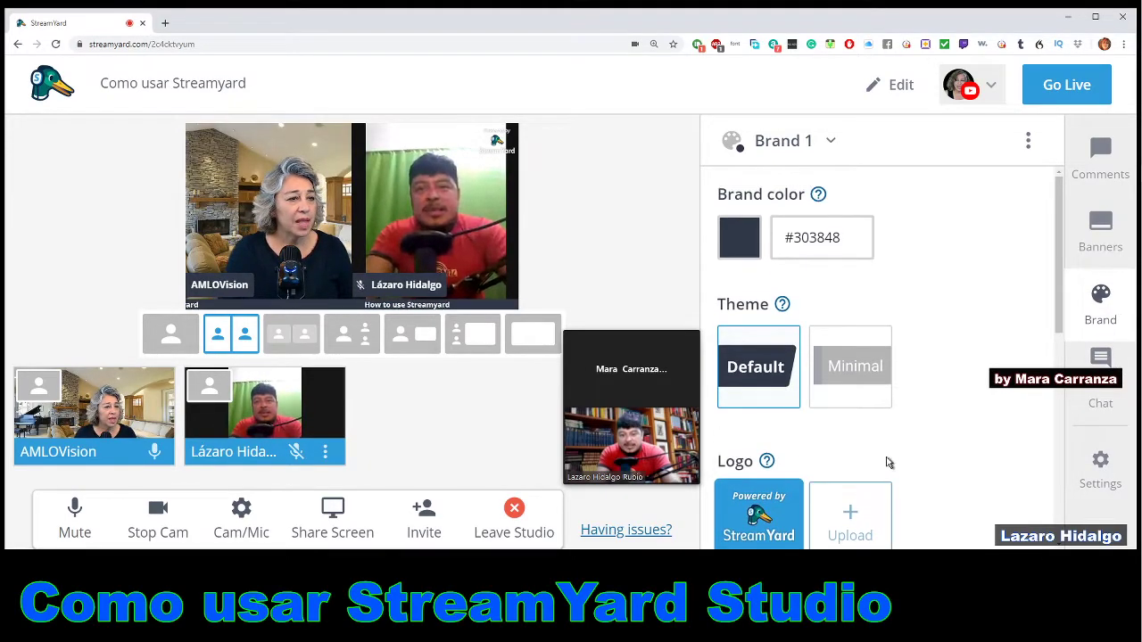
pyautogui.click(740, 237)
pyautogui.click(802, 290)
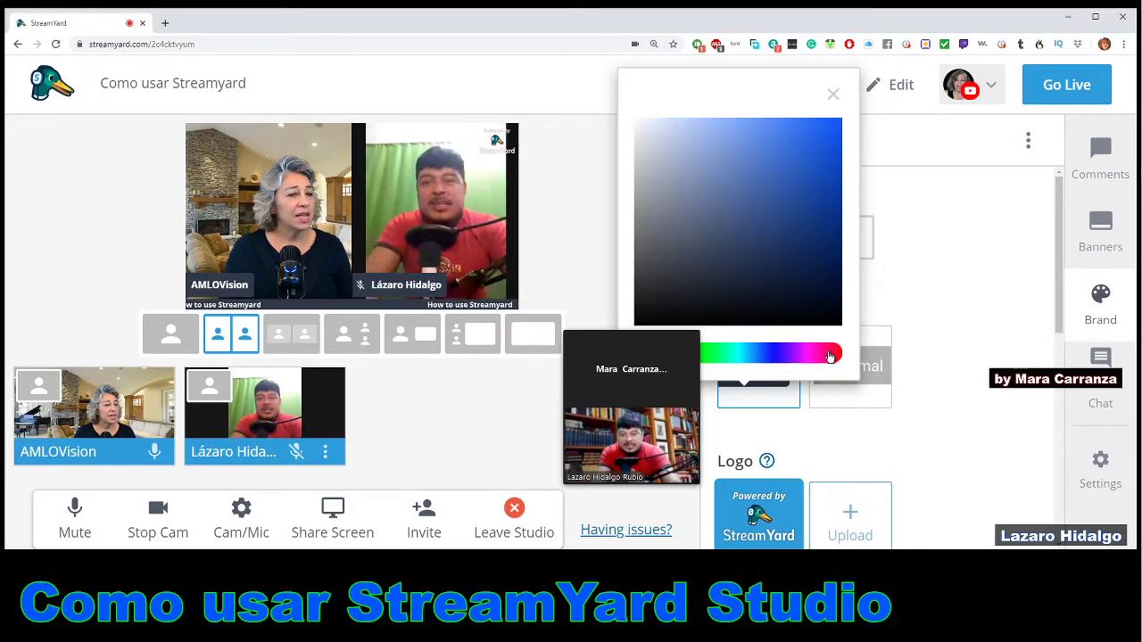
pyautogui.click(775, 355)
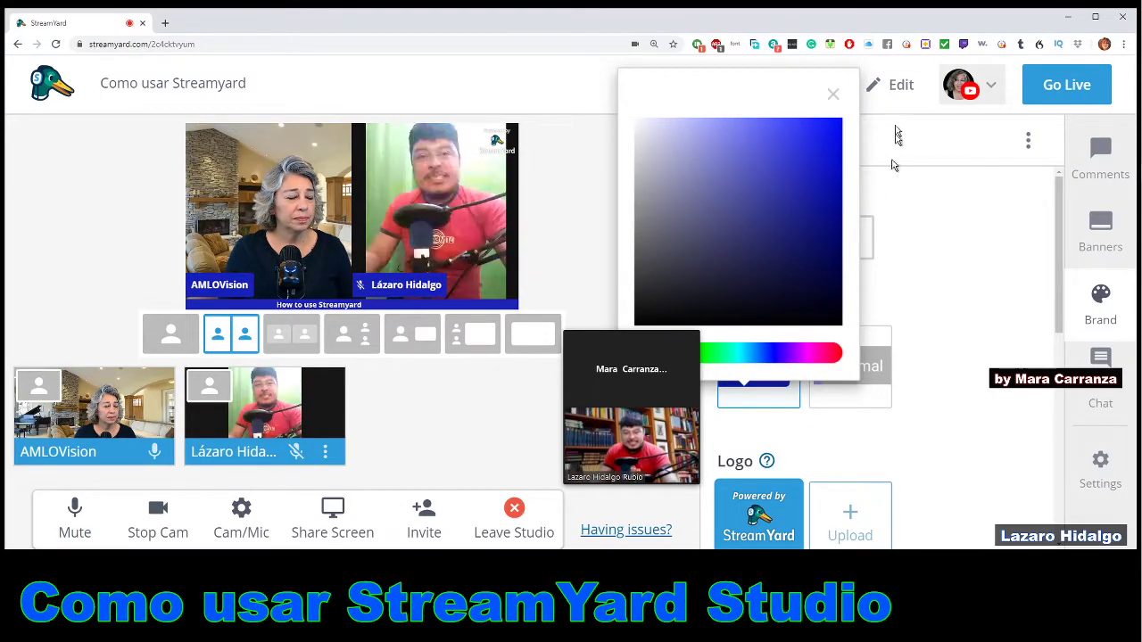
pyautogui.tripleClick(832, 94)
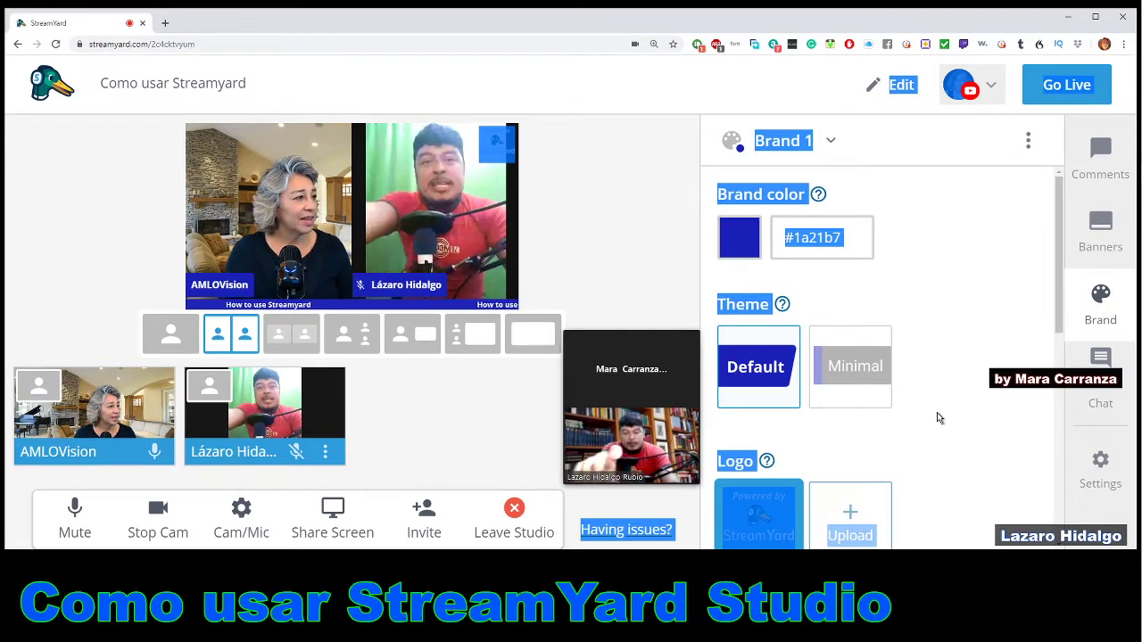
# Examine the theme, logo, overlay and background options of Brand 1.
pyautogui.moveTo(659, 388)
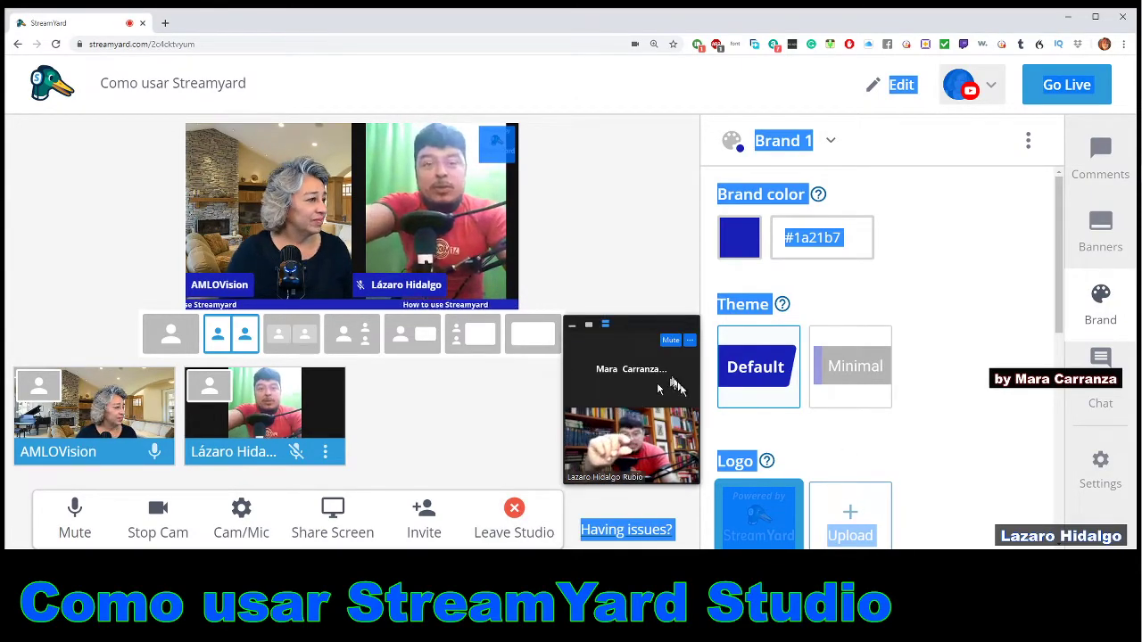
pyautogui.scroll(-1, 999, 348)
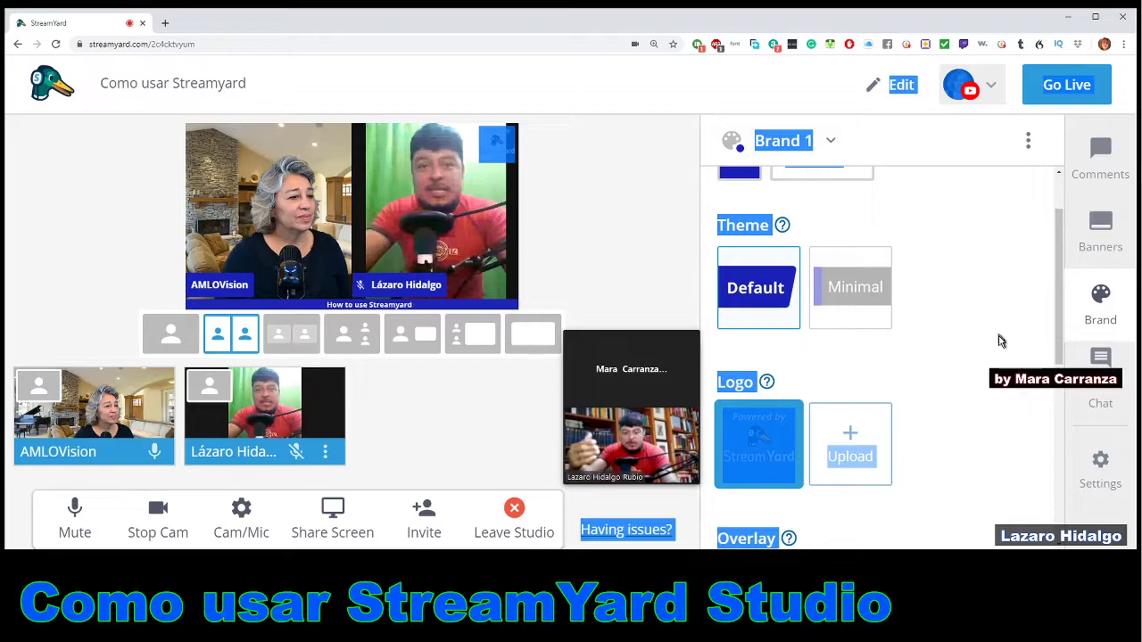
pyautogui.scroll(-1, 998, 344)
pyautogui.scroll(-1, 912, 382)
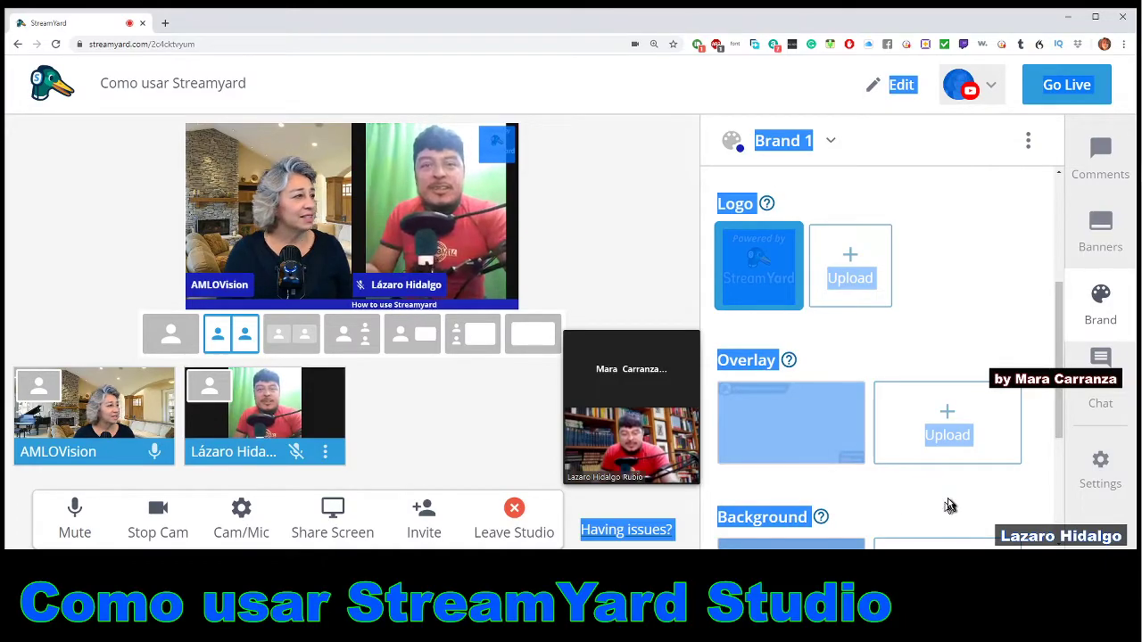
pyautogui.moveTo(740, 262)
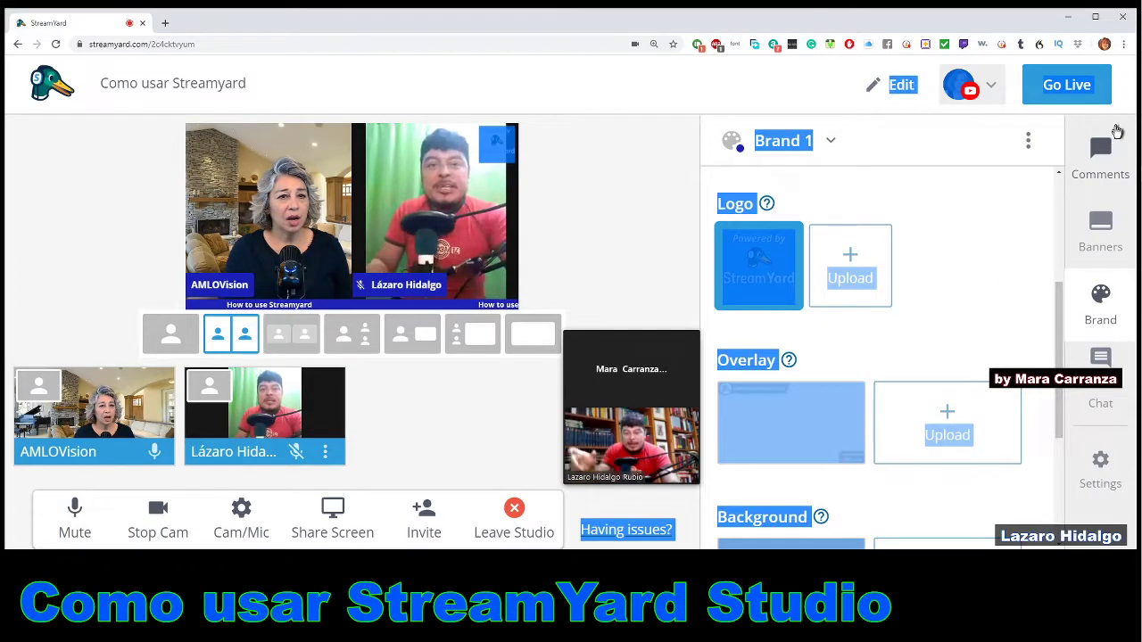
# Open the viewer comments and extend the browser window downward to fit more of the studio.
pyautogui.click(1100, 153)
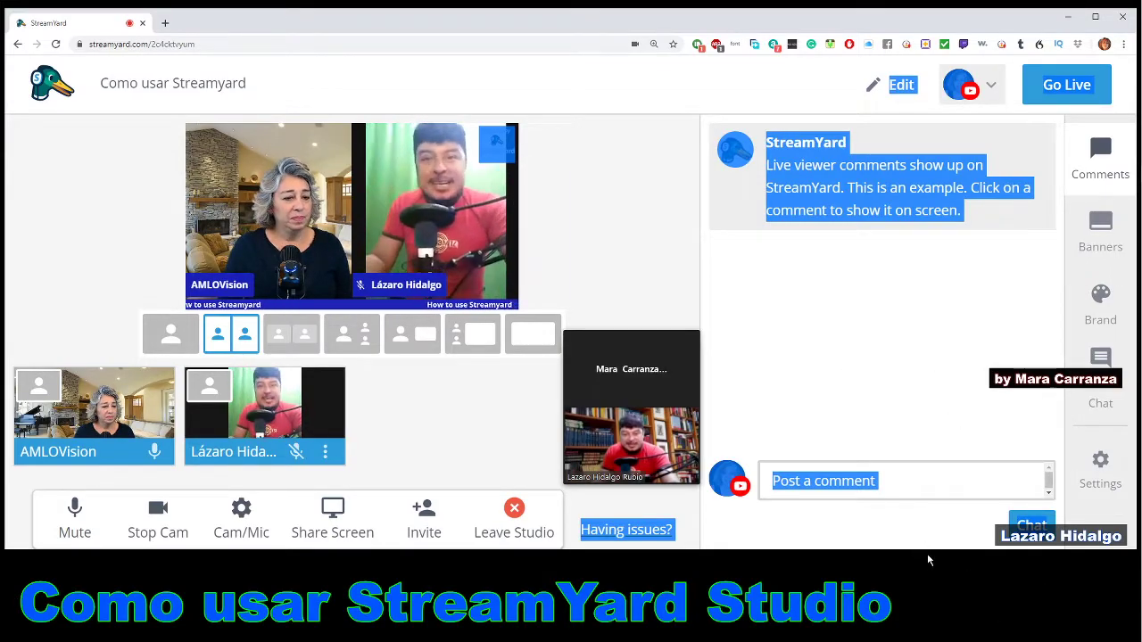
pyautogui.moveTo(929, 553); pyautogui.dragTo(947, 637)
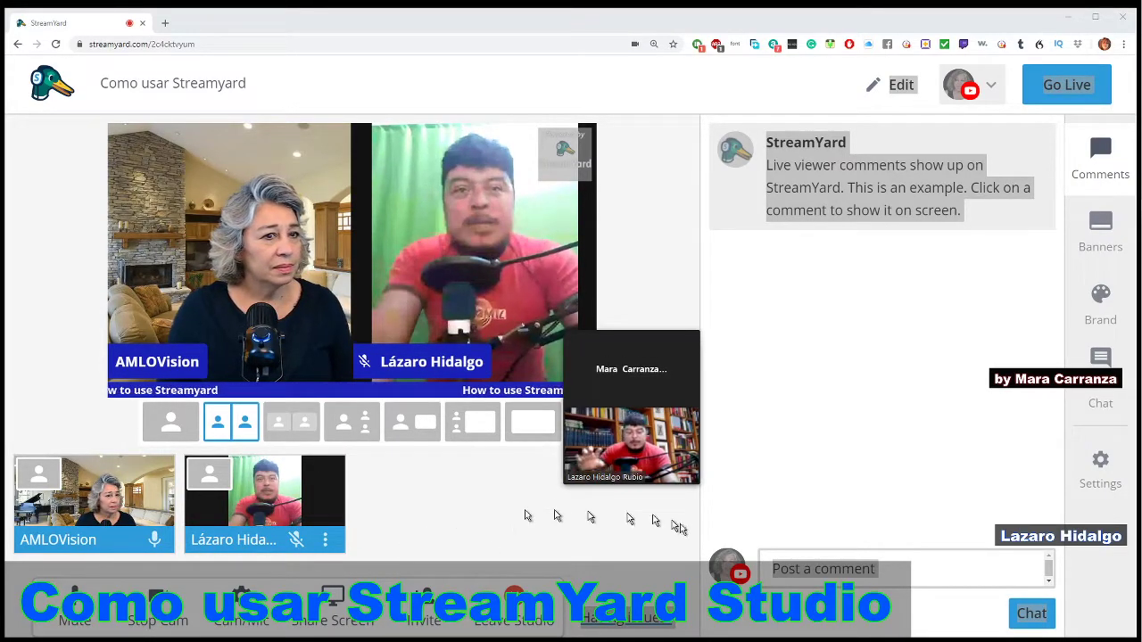
pyautogui.moveTo(1129, 516)
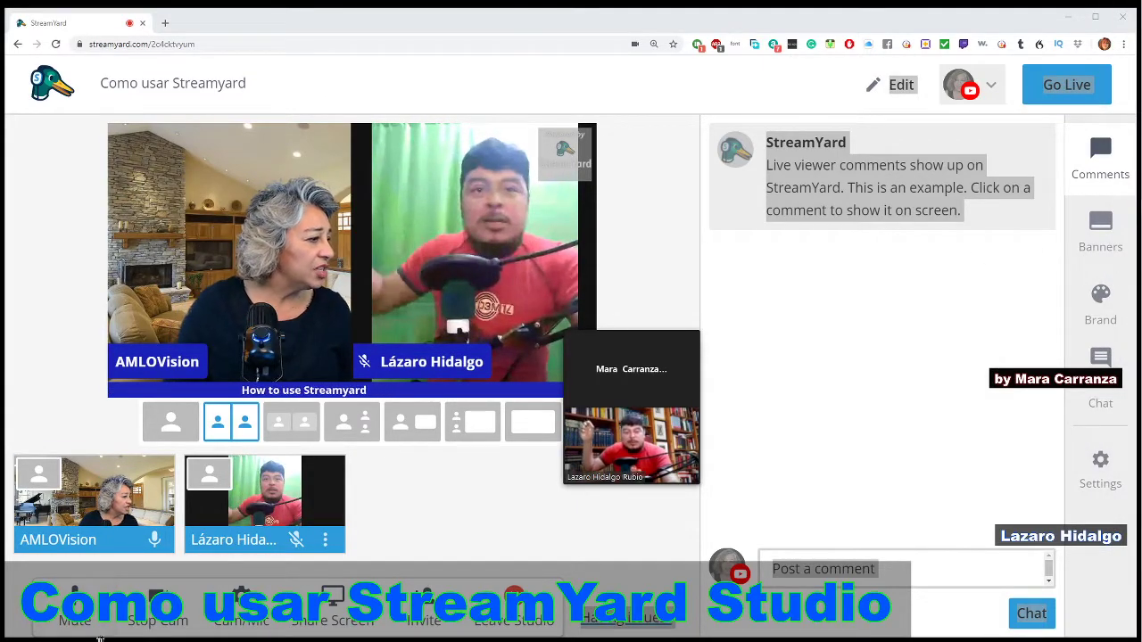
# Start screen sharing and move the floating video call window clear of the screen sharing tips.
pyautogui.click(342, 600)
pyautogui.click(341, 600)
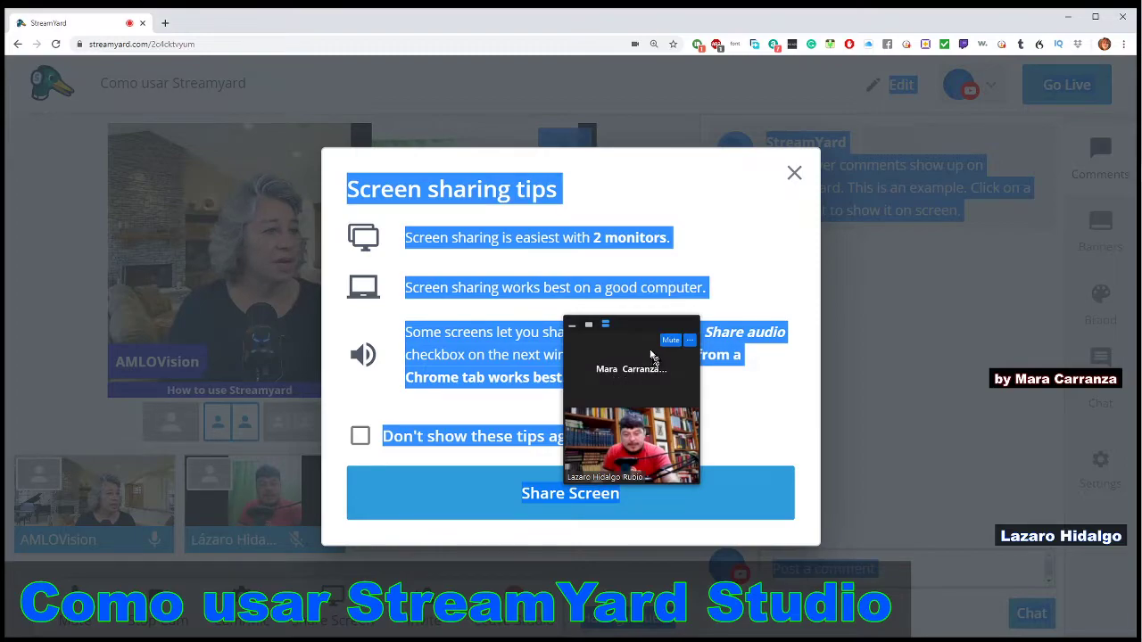
pyautogui.moveTo(635, 334); pyautogui.dragTo(1003, 192)
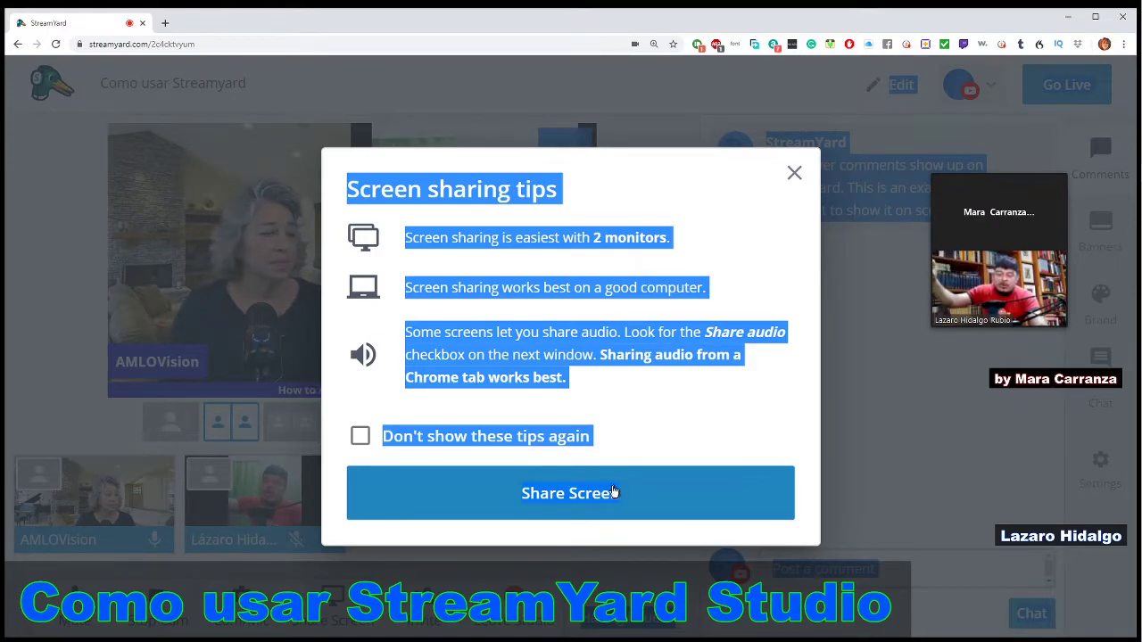
# Open the host's Twitter profile in a new browser tab and return to the StreamYard studio tab.
pyautogui.click(166, 25)
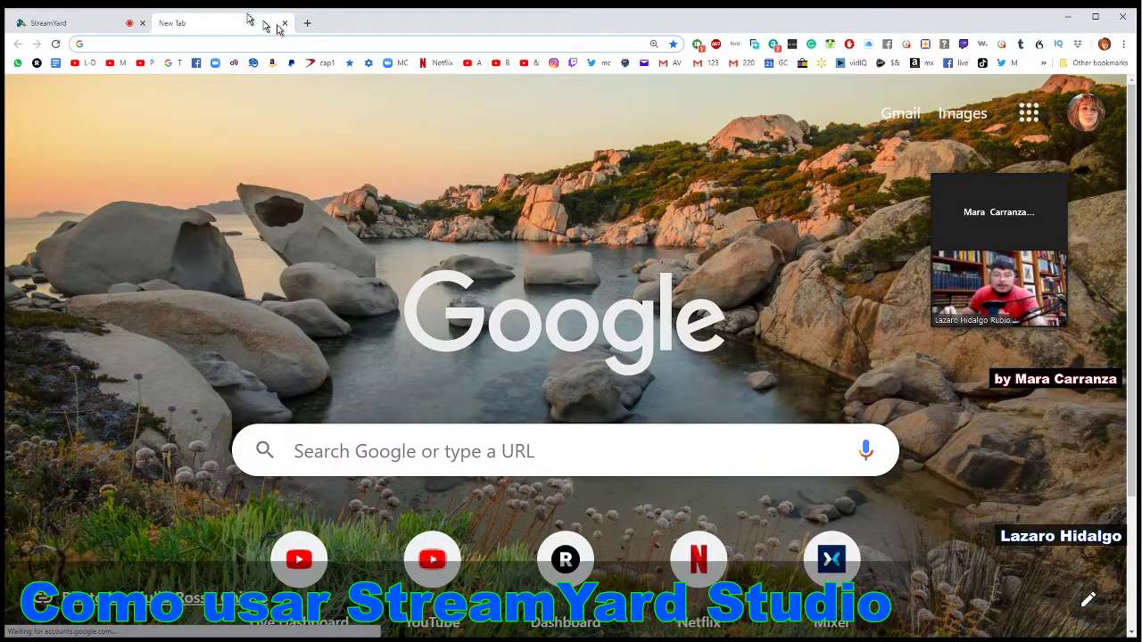
pyautogui.click(601, 64)
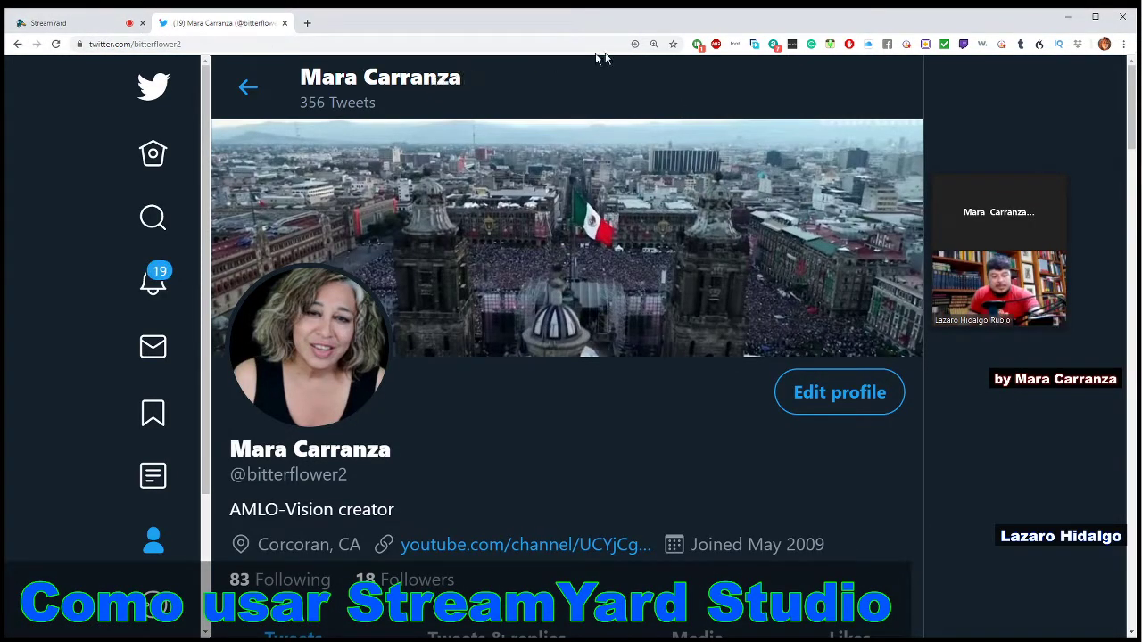
pyautogui.click(75, 27)
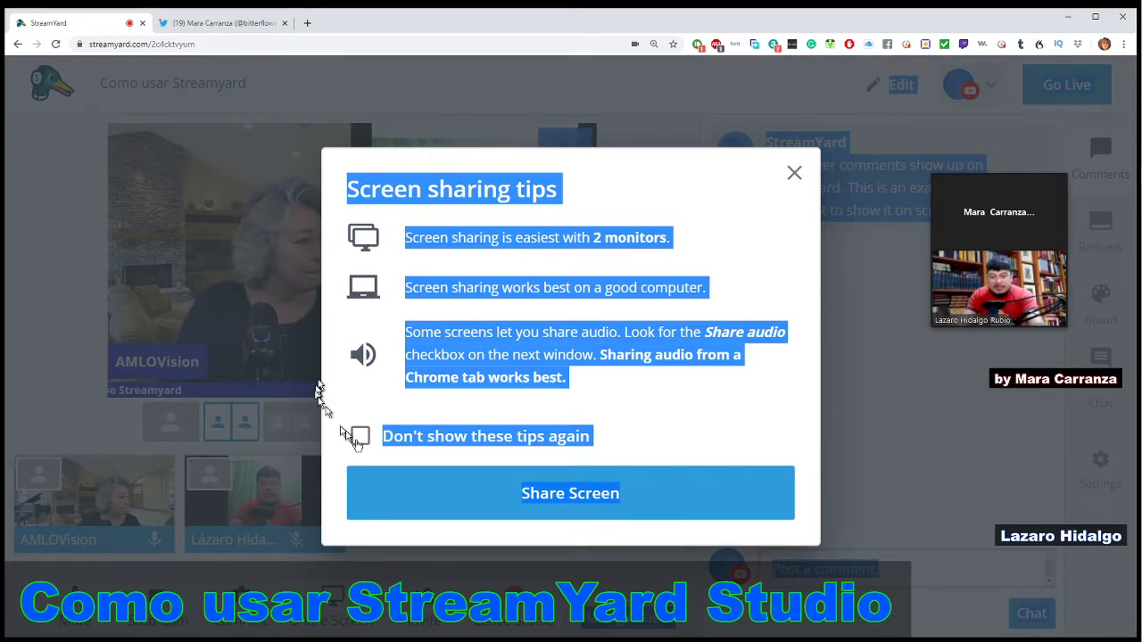
# Accept the sharing notices, share the Chrome tab with the Twitter profile and return to the StreamYard studio tab.
pyautogui.click(600, 498)
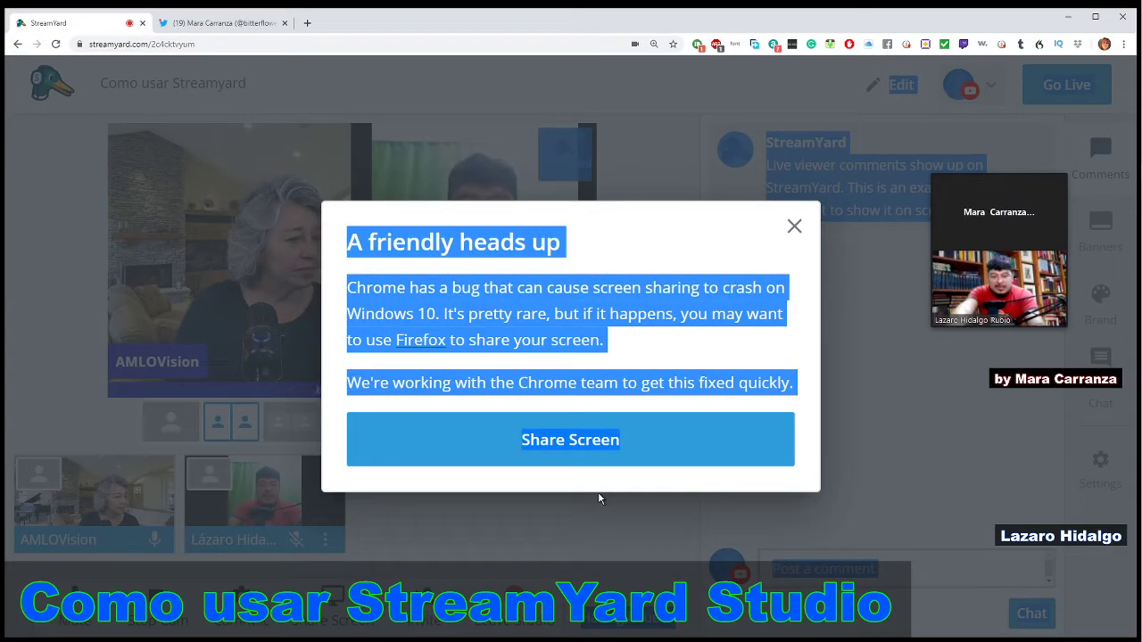
pyautogui.click(593, 445)
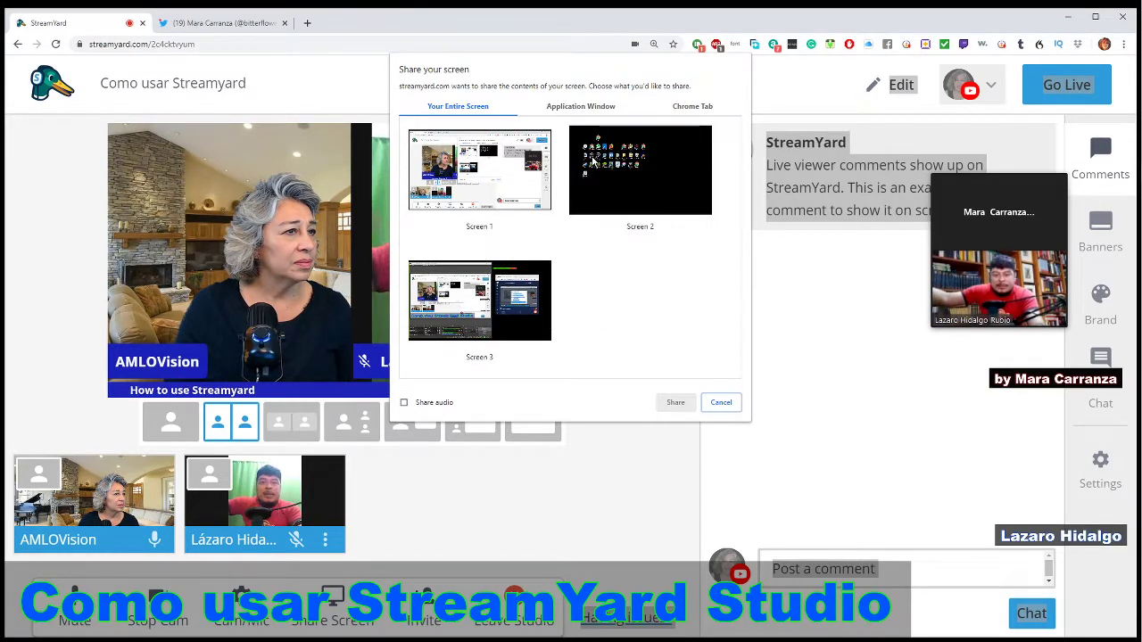
pyautogui.click(687, 108)
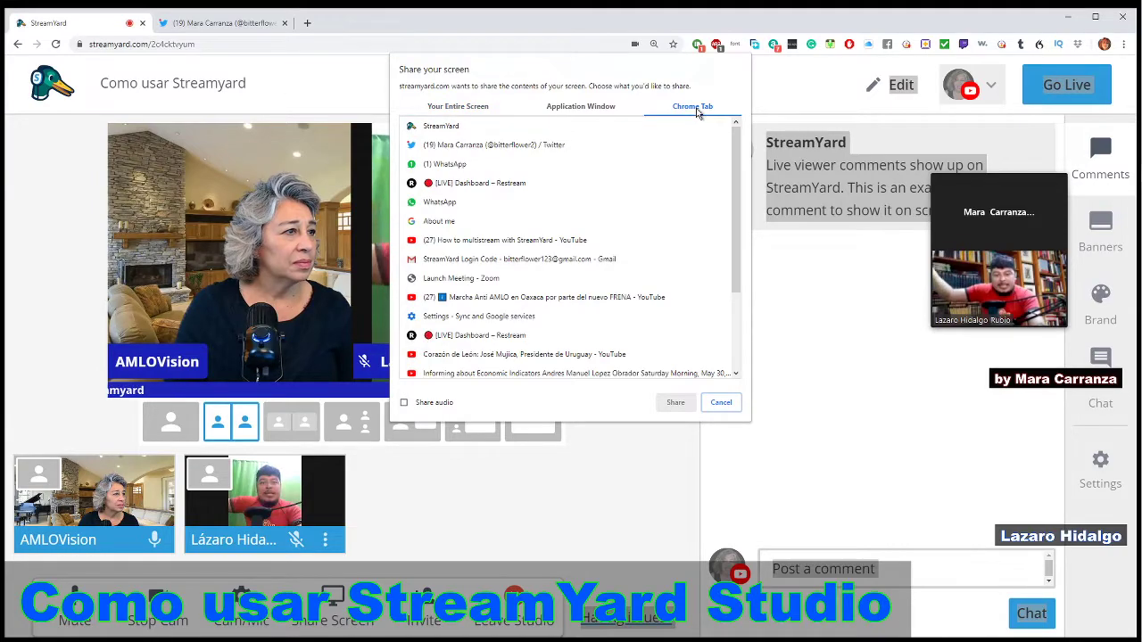
pyautogui.click(436, 149)
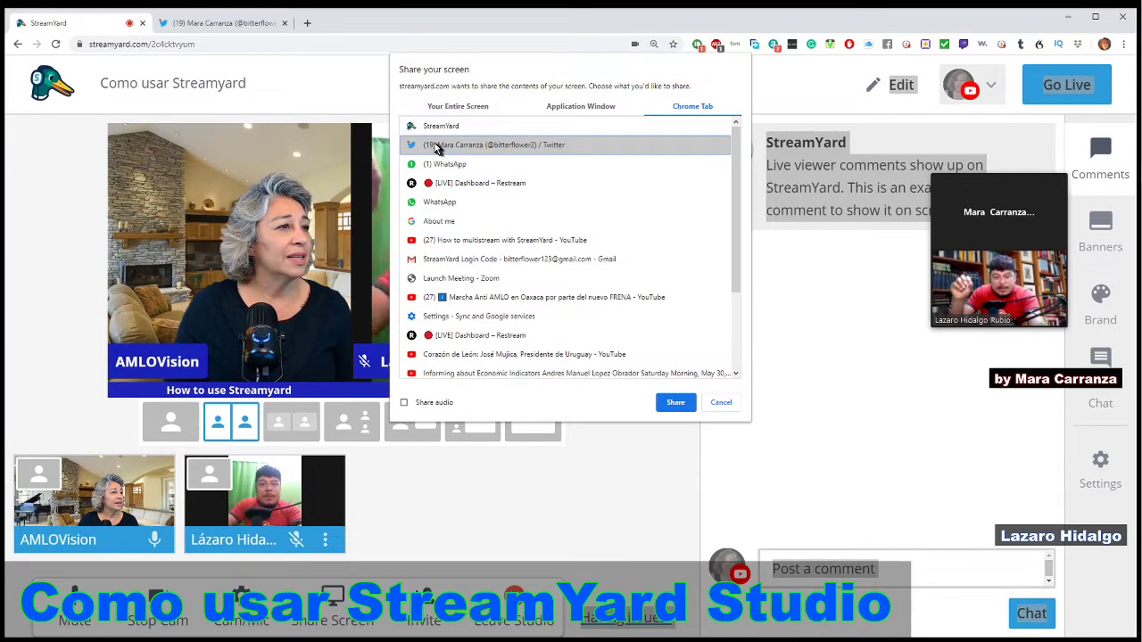
pyautogui.click(677, 406)
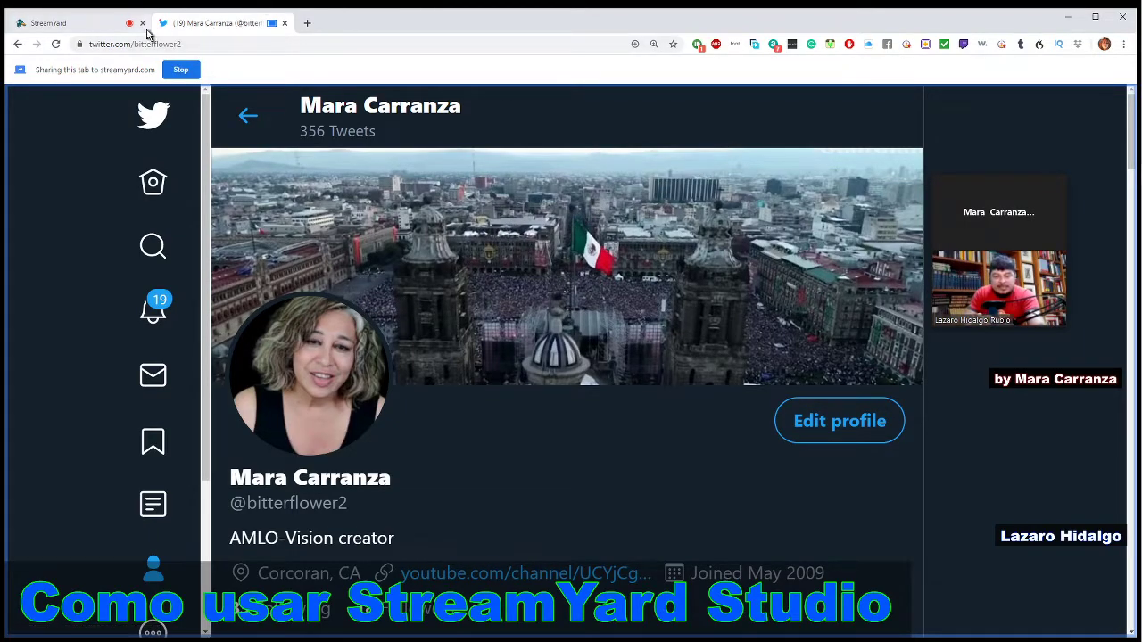
pyautogui.click(68, 23)
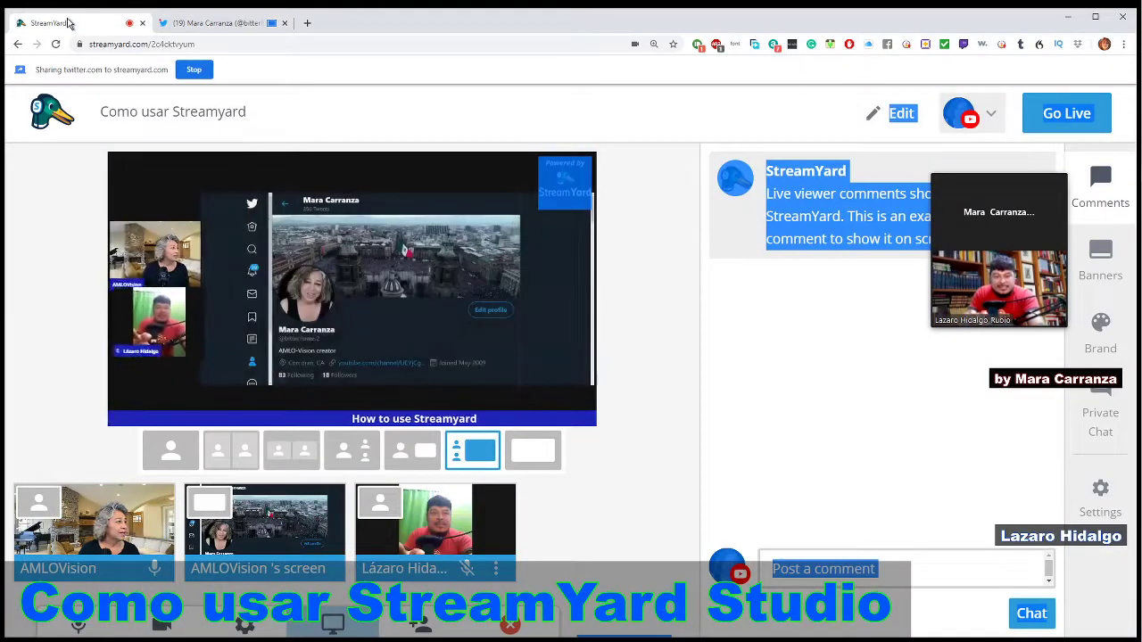